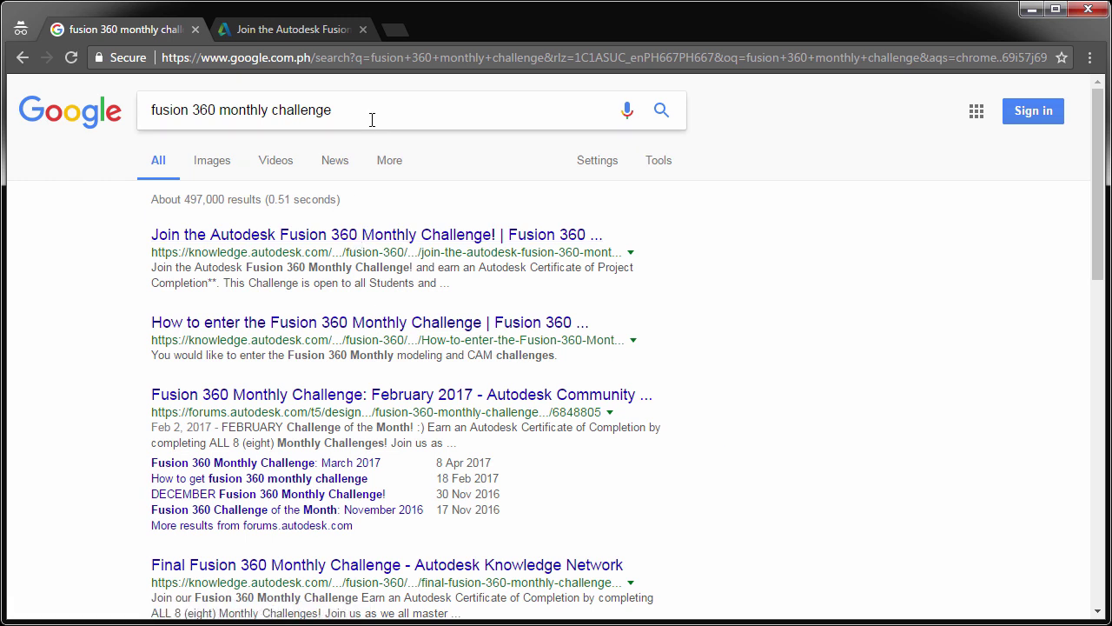
# - Open the 'Join the Autodesk Fusion 360 Monthly Challenge' article and scroll to its Mechanics steps
pyautogui.tripleClick(243, 107)
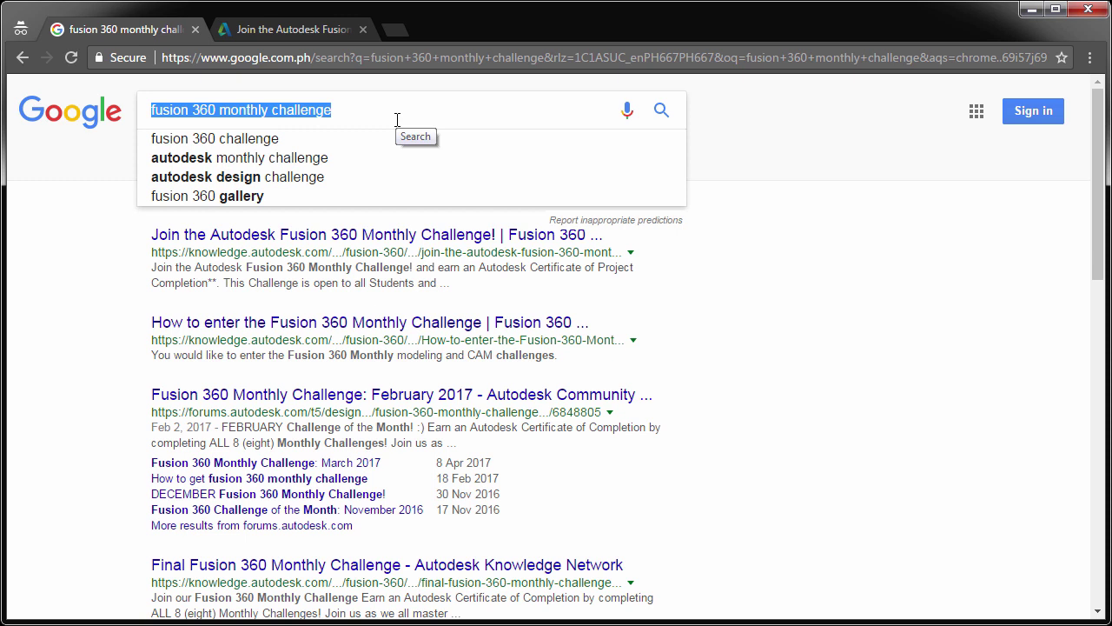
pyautogui.click(282, 31)
pyautogui.scroll(-2, 377, 410)
pyautogui.scroll(-5, 380, 452)
pyautogui.scroll(-4, 251, 354)
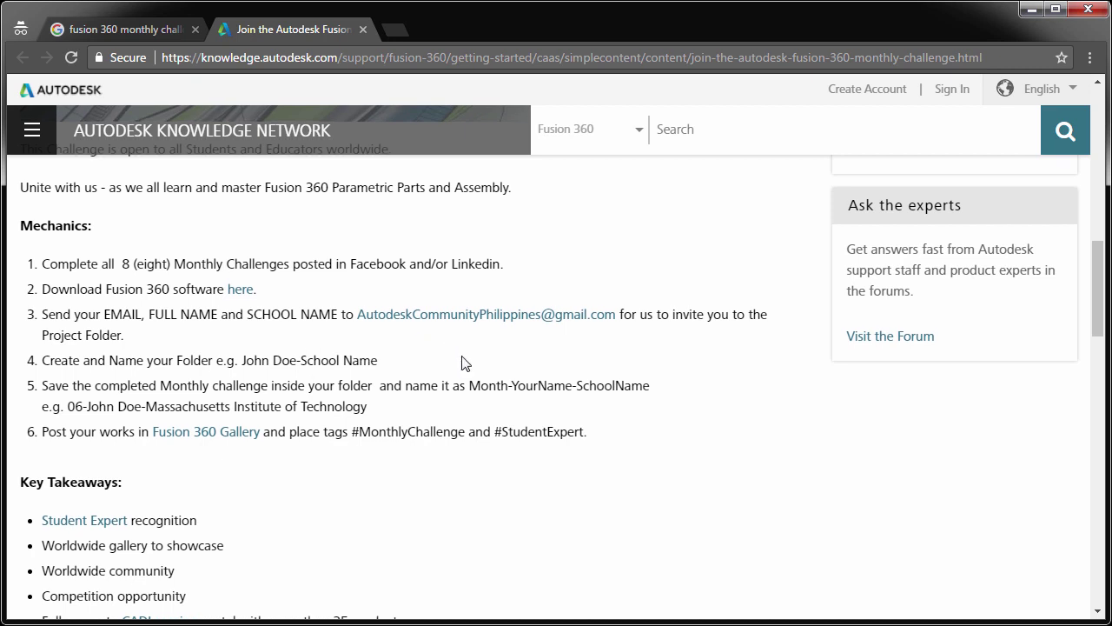
pyautogui.scroll(2, 462, 362)
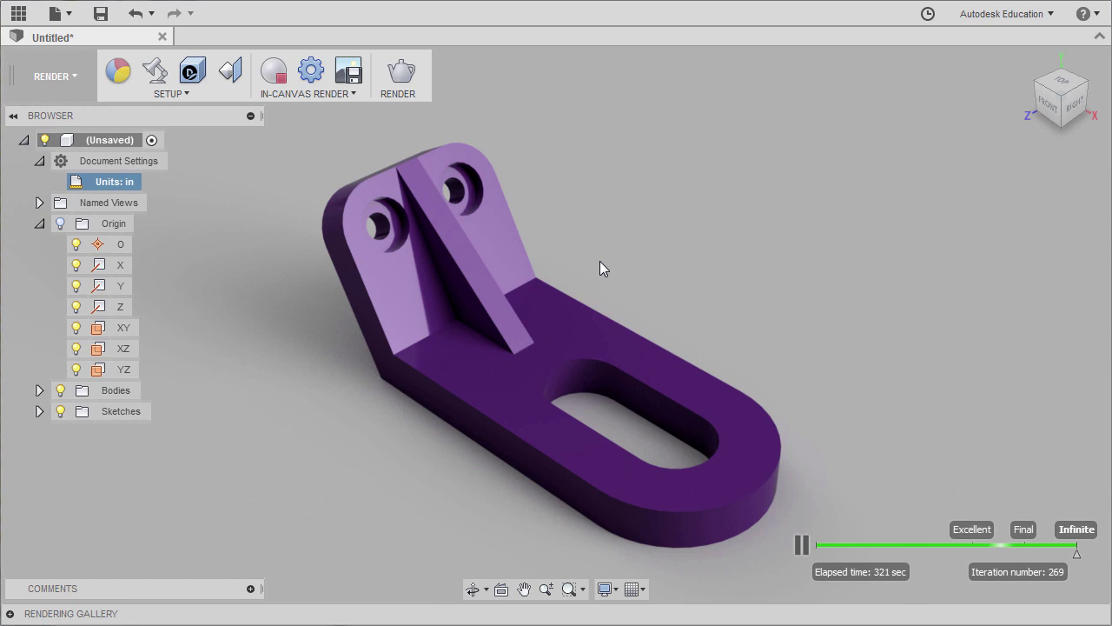
# - Create a new blank design and bring up the fusion360-monthly-challenge-august.jpg reference drawing
pyautogui.click(68, 14)
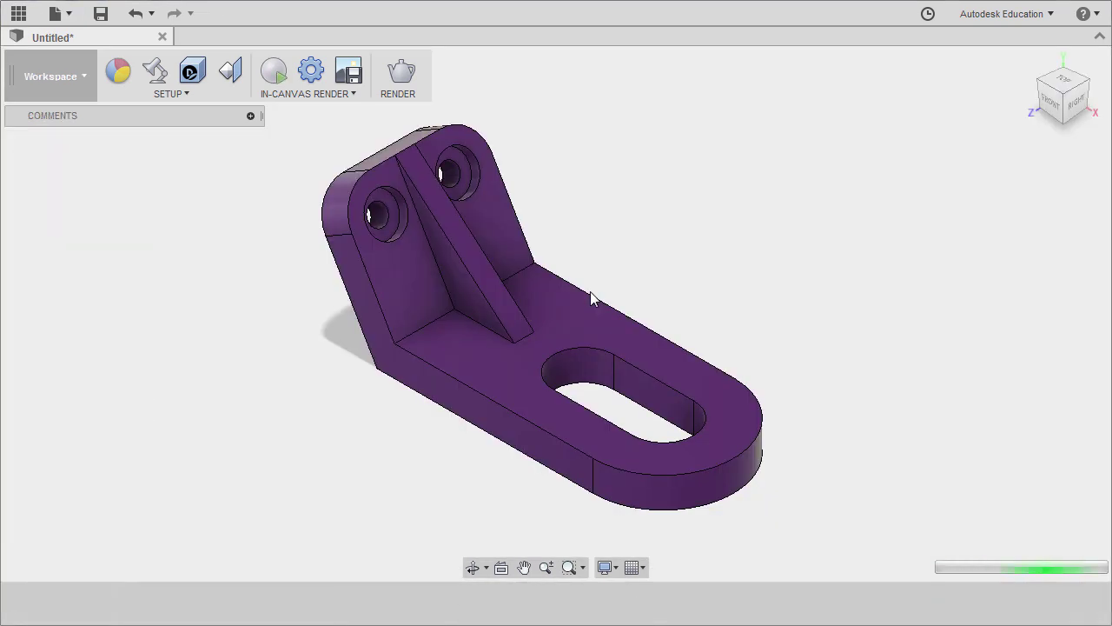
pyautogui.press('super+shift+Right')
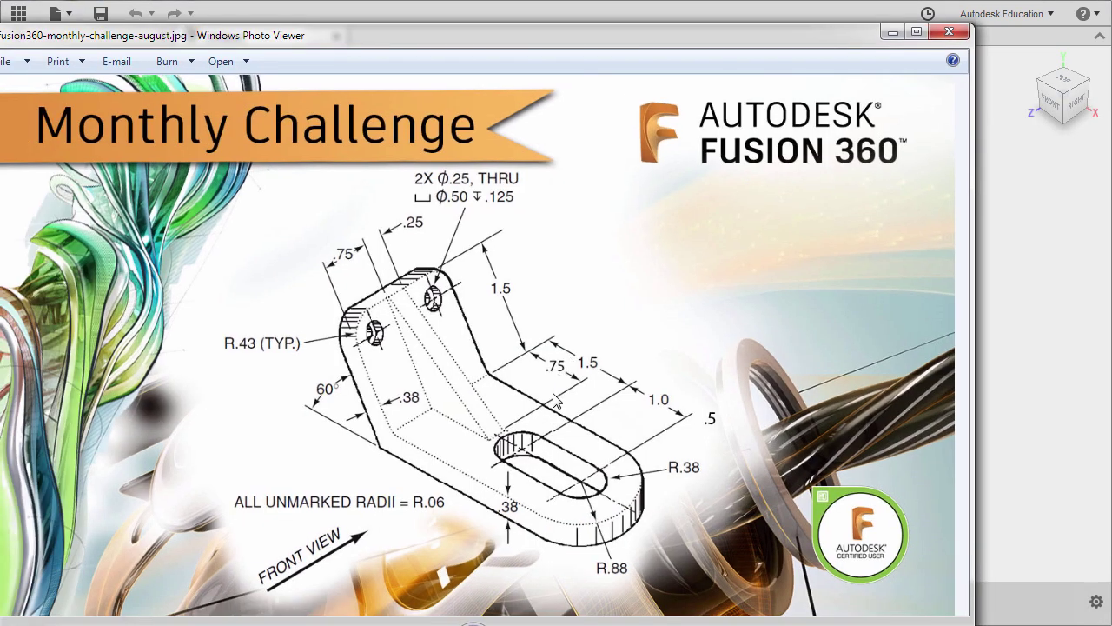
# - Change the design's units in Document Settings from millimetres to Inch
pyautogui.click(893, 33)
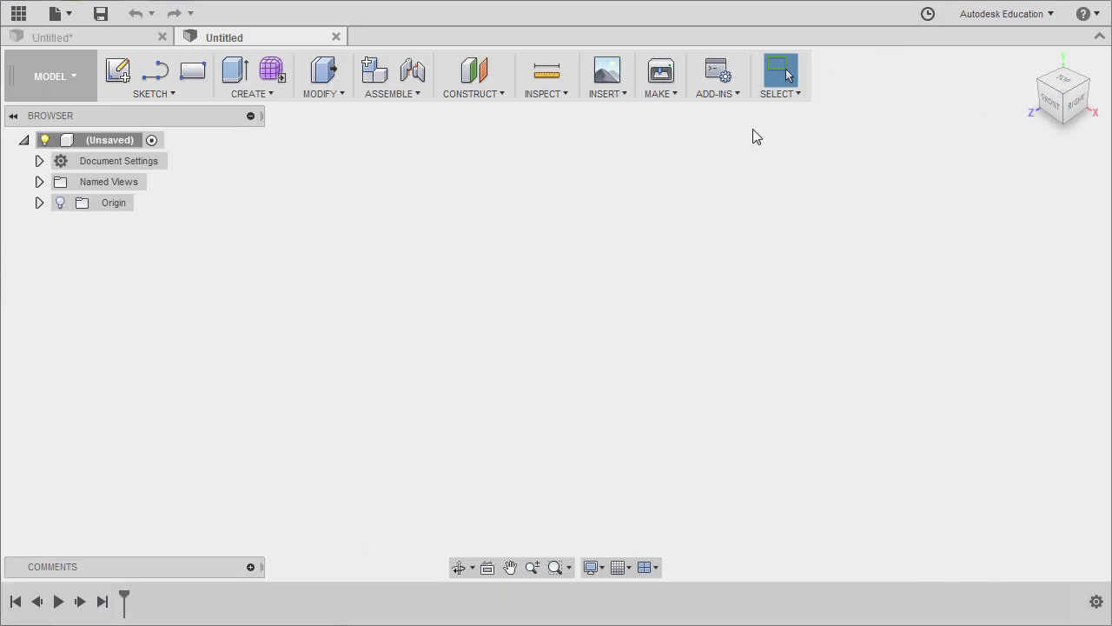
pyautogui.click(40, 160)
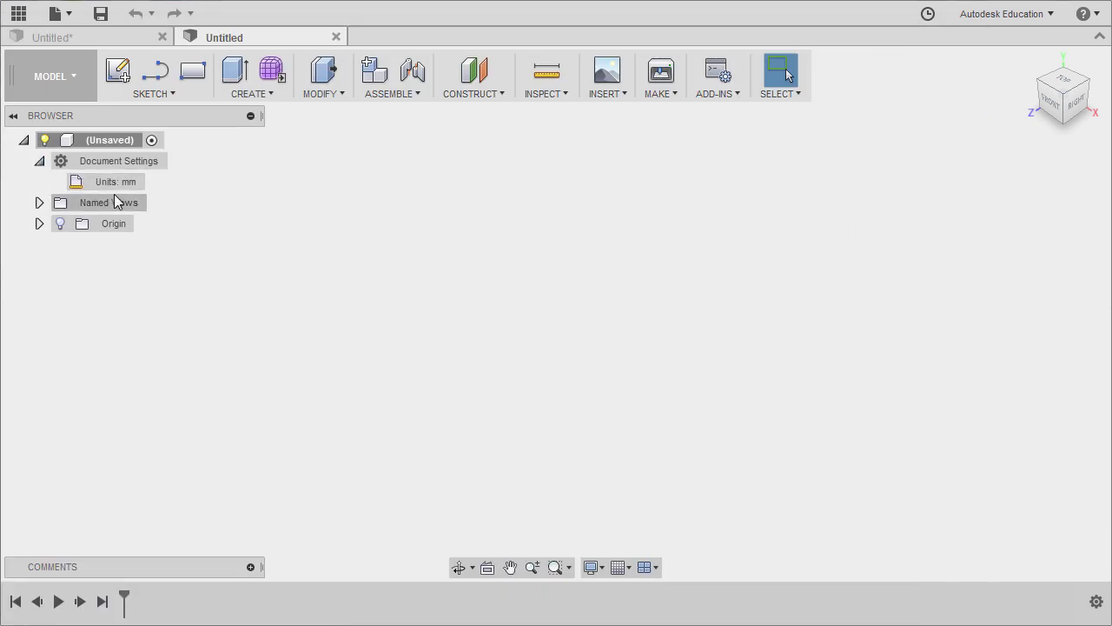
pyautogui.click(156, 182)
pyautogui.click(1033, 236)
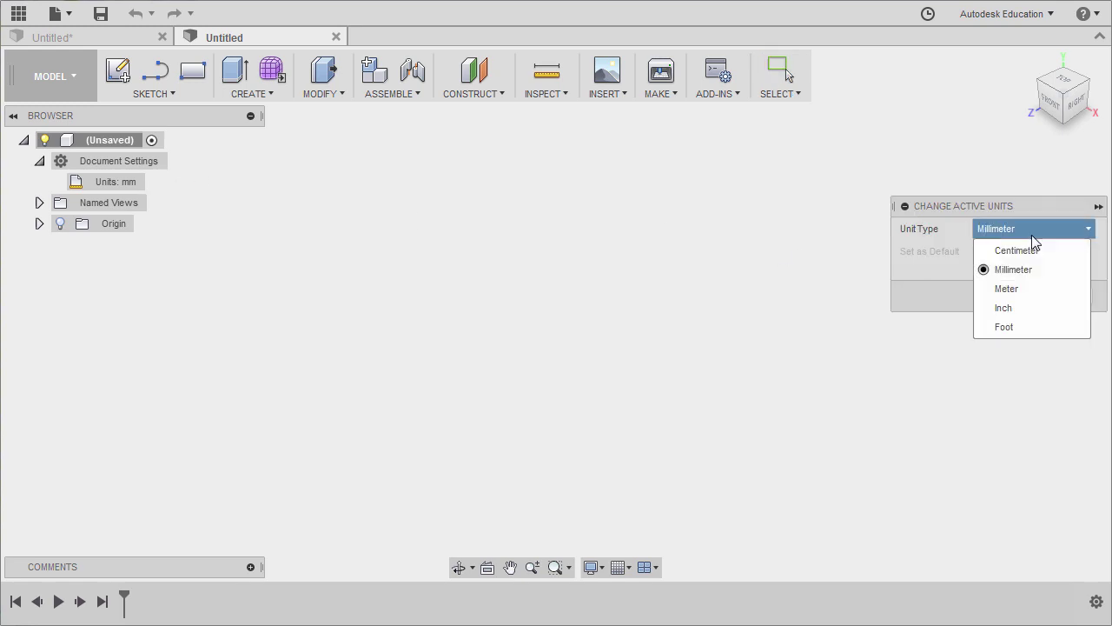
pyautogui.click(1023, 309)
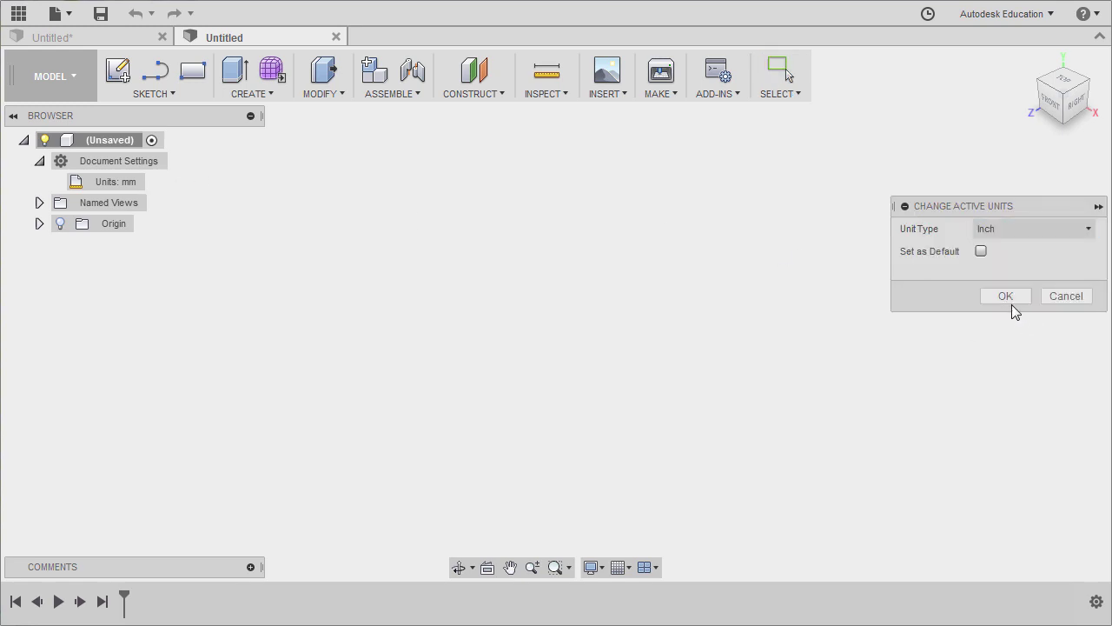
pyautogui.click(1008, 296)
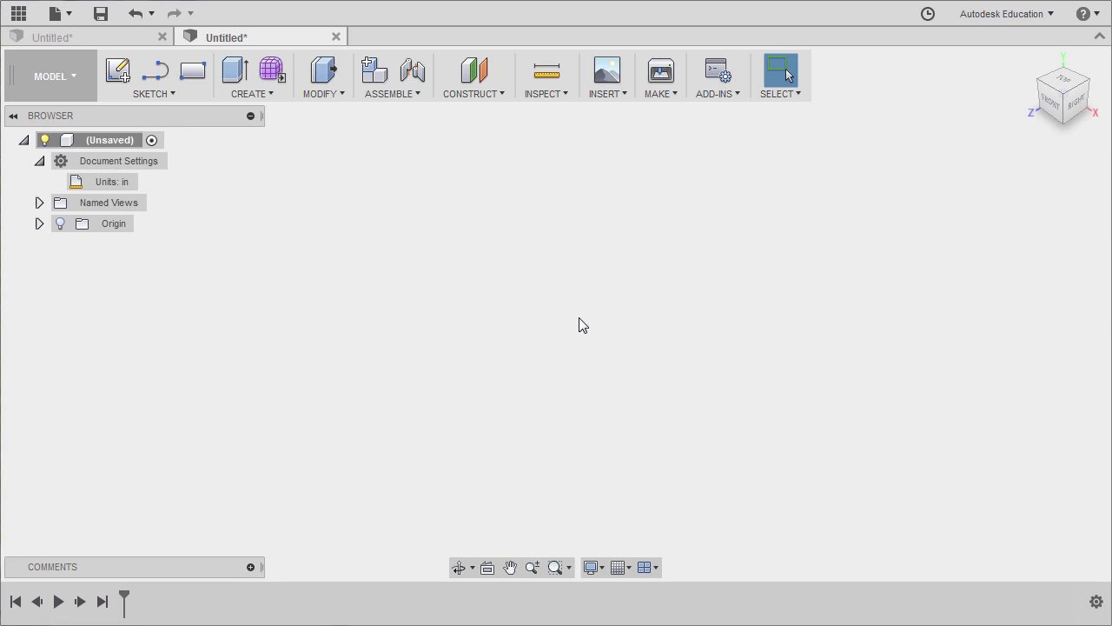
# - Bring back the reference drawing, reposition its window, then hide it again
pyautogui.hotkey('alt', 'Tab')
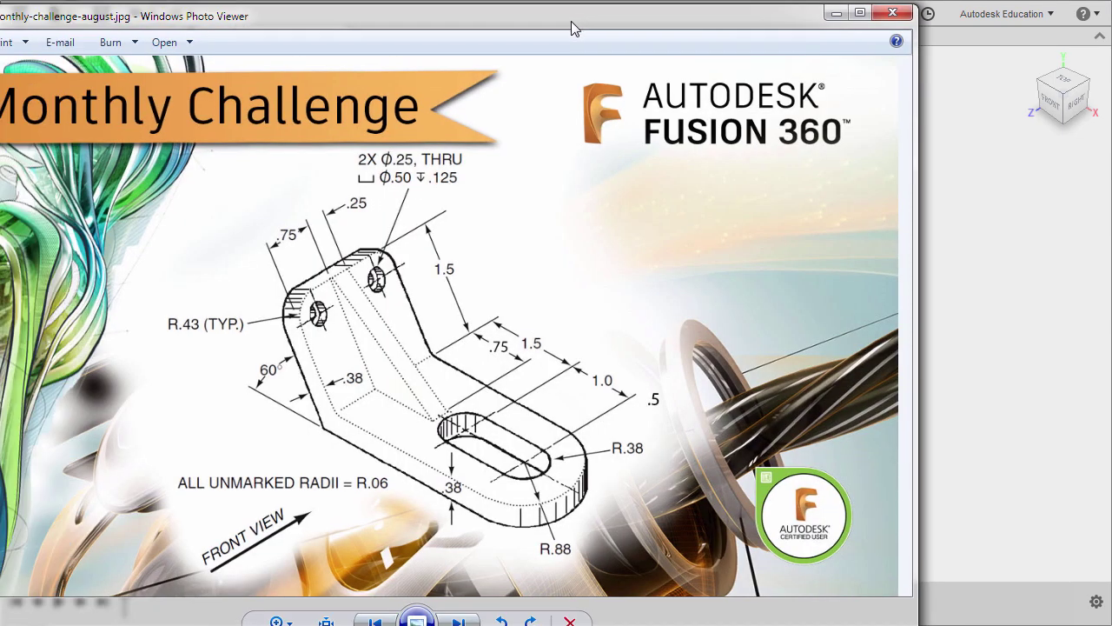
pyautogui.moveTo(574, 29); pyautogui.dragTo(579, 27)
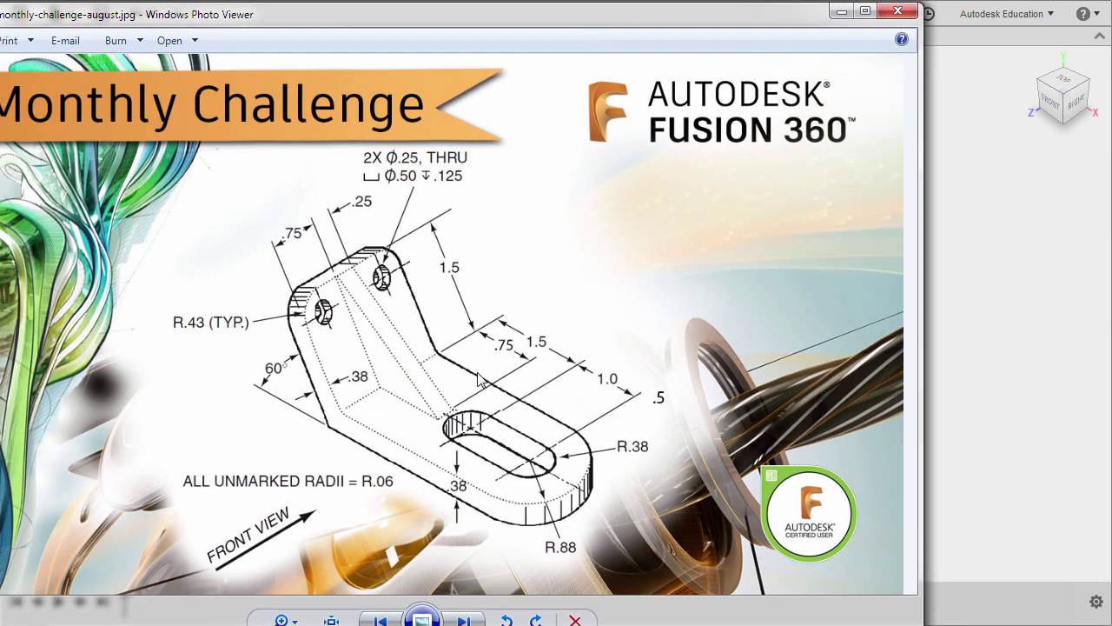
pyautogui.click(842, 12)
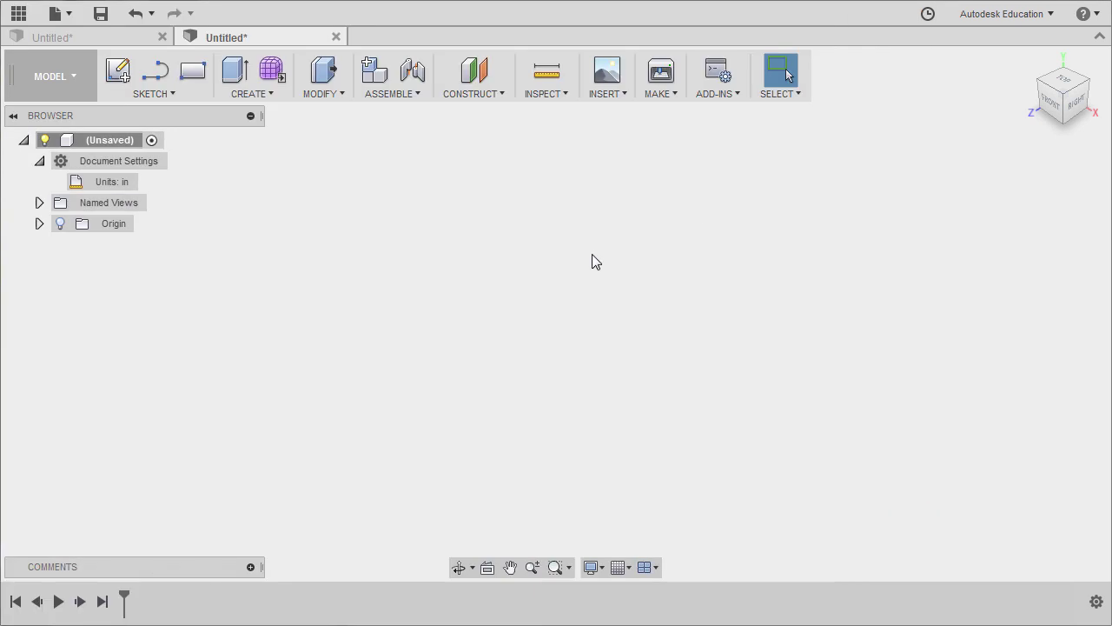
# - On the ground plane, draw two horizontal lines, a tangent half-circle arc and a vertical closing line
pyautogui.press('l')
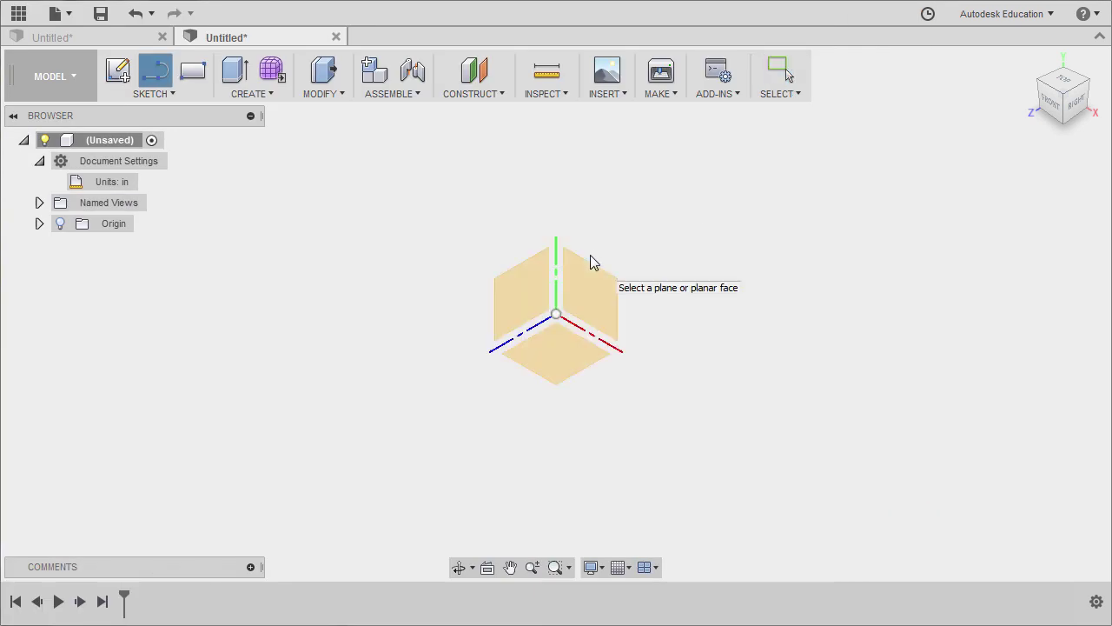
pyautogui.click(550, 352)
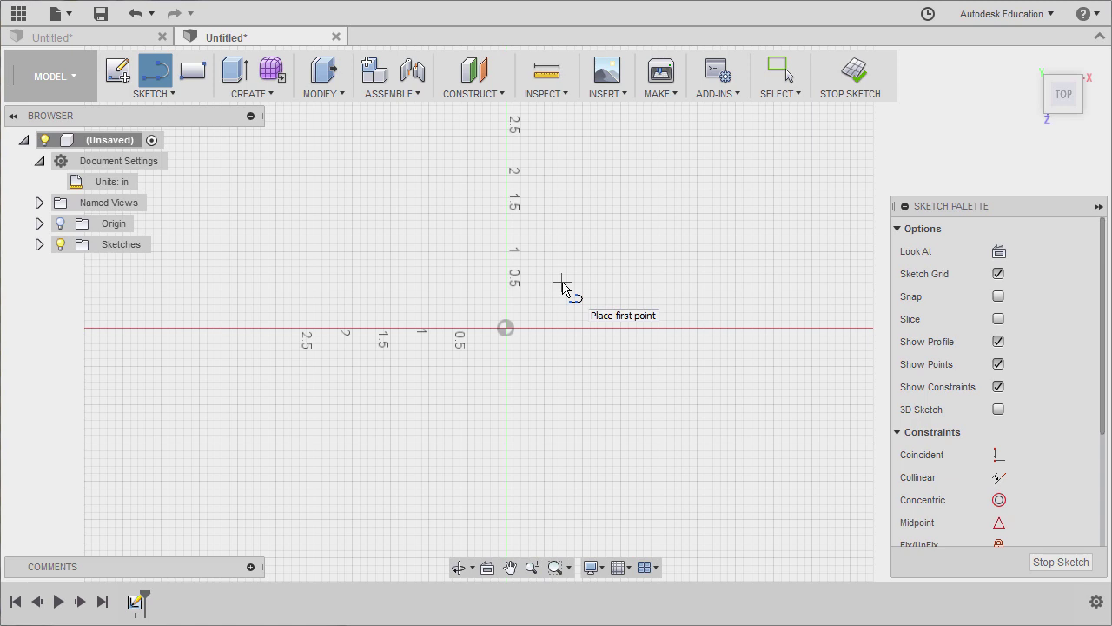
pyautogui.moveTo(566, 286); pyautogui.dragTo(461, 281, button='middle')
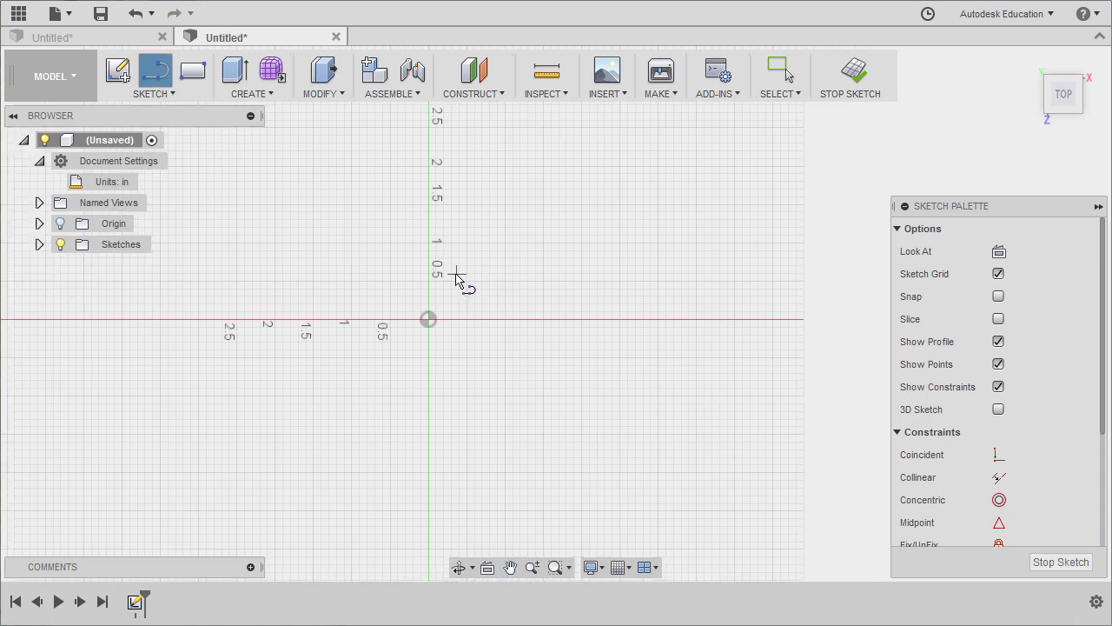
pyautogui.click(432, 250)
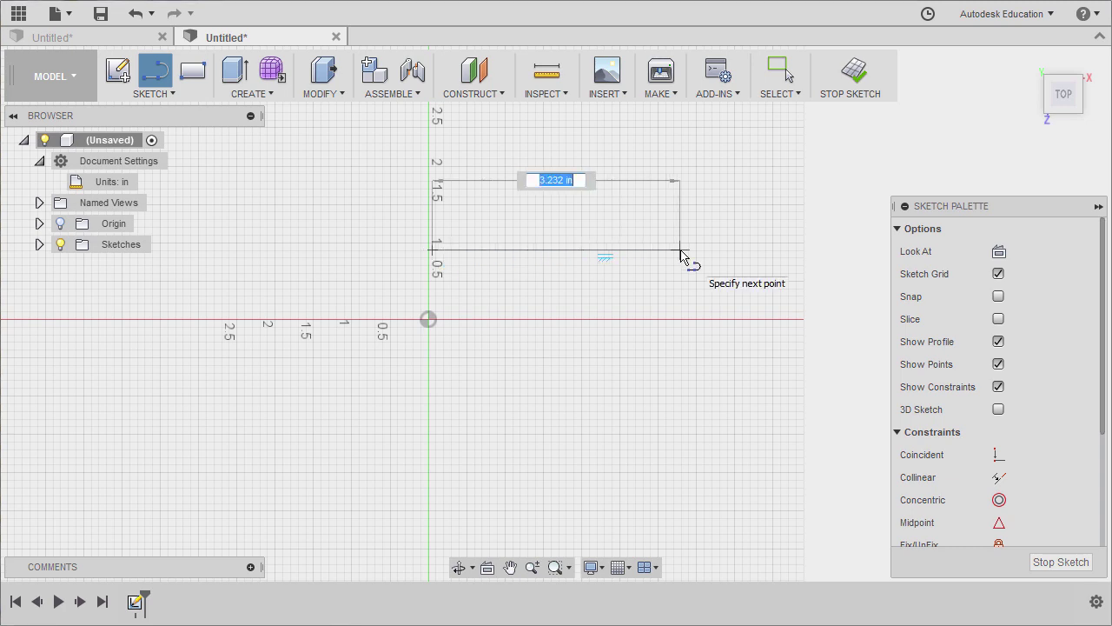
pyautogui.moveTo(681, 252); pyautogui.dragTo(681, 379)
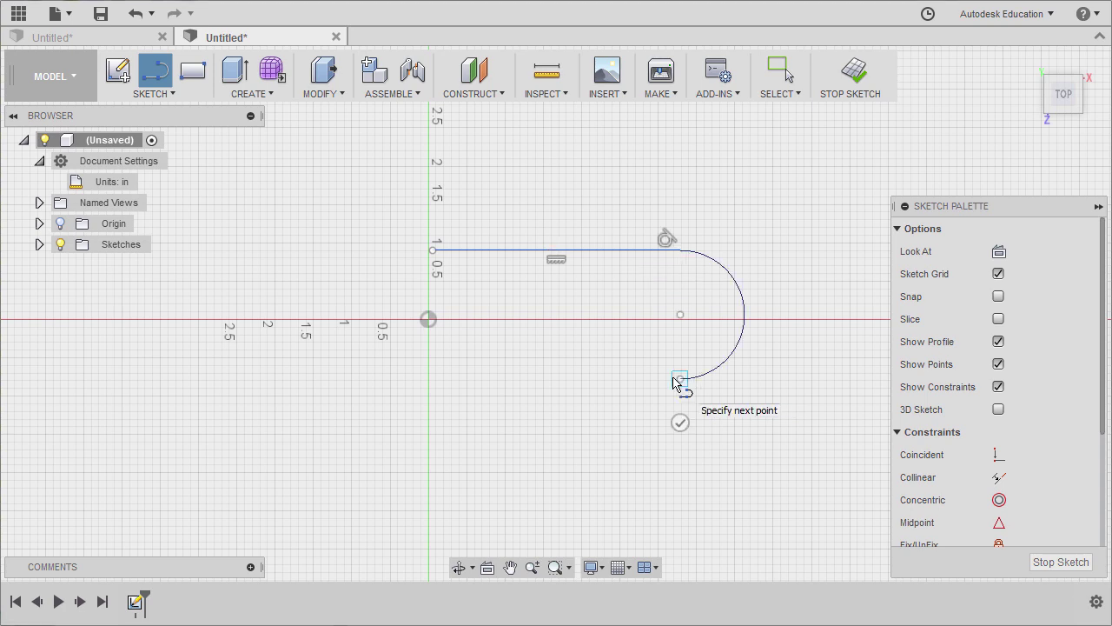
pyautogui.click(430, 379)
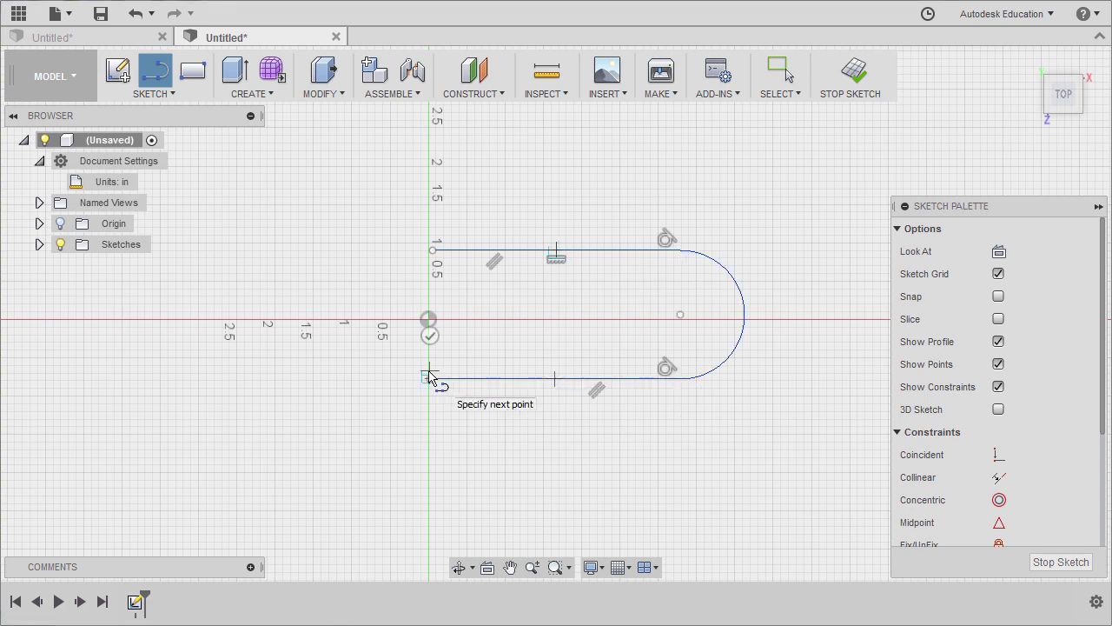
pyautogui.click(432, 252)
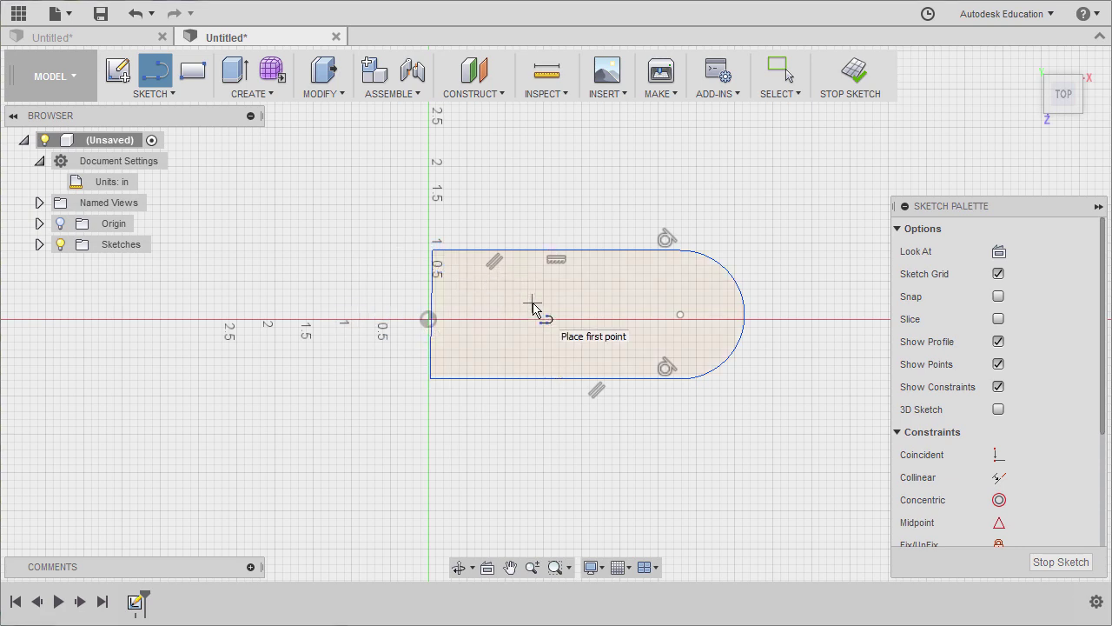
pyautogui.press('Escape')
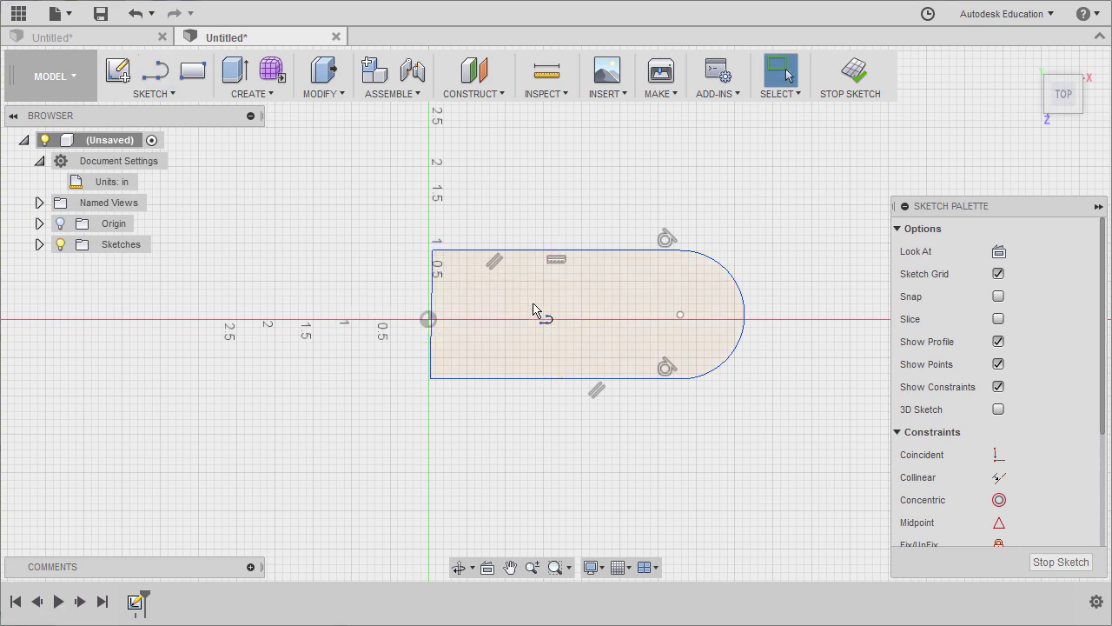
pyautogui.click(532, 309)
pyautogui.scroll(1, 533, 308)
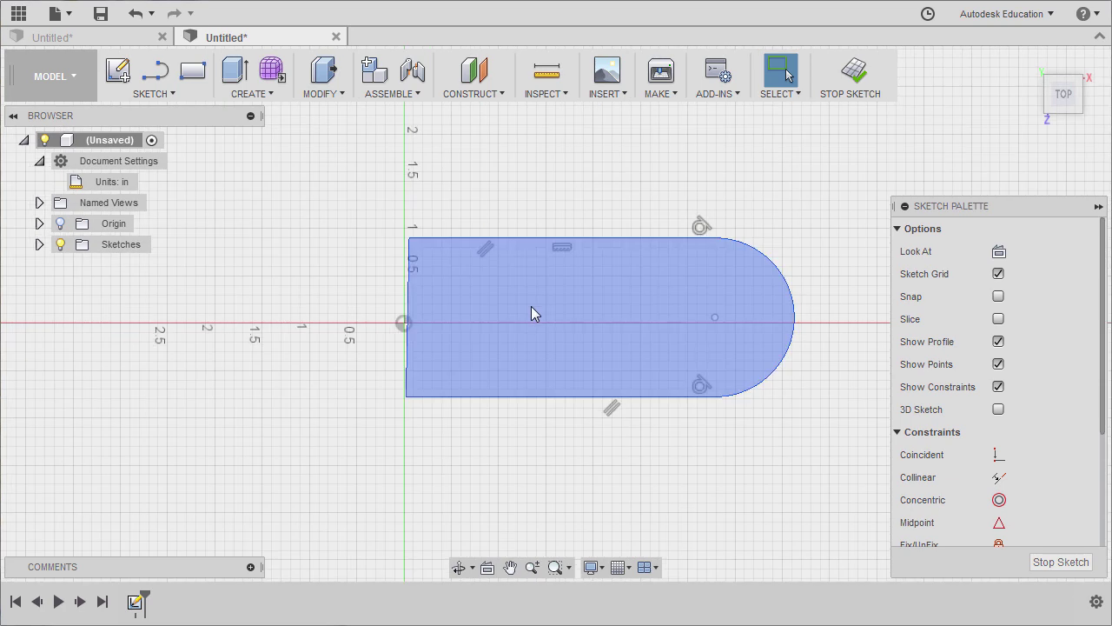
pyautogui.click(527, 171)
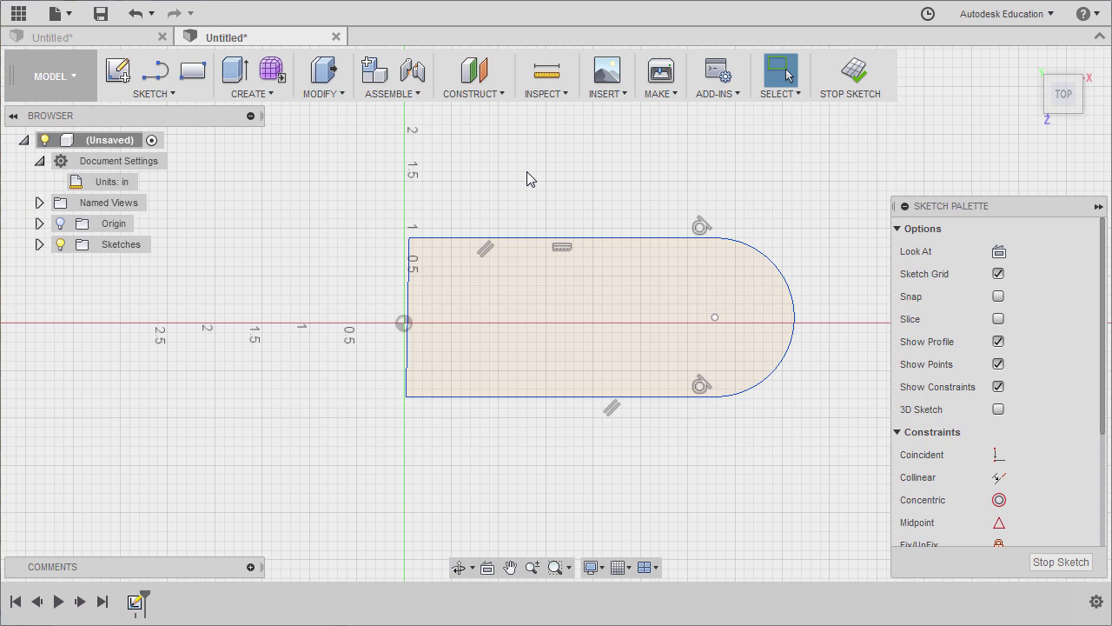
# - Constrain the profile's left edge to be vertical
pyautogui.scroll(1, 532, 182)
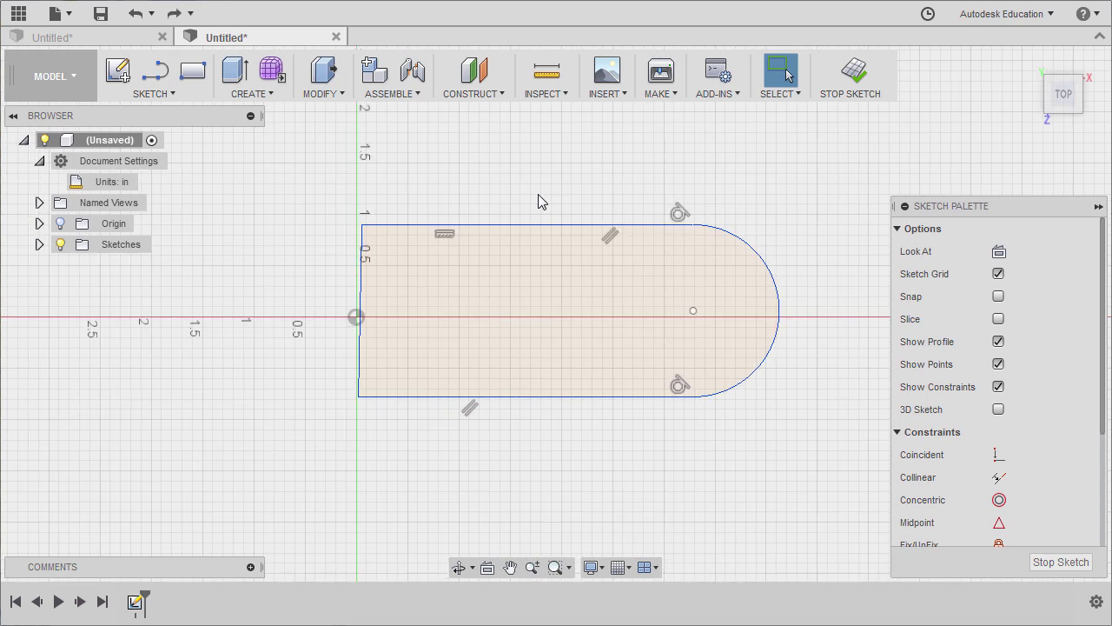
pyautogui.click(362, 287)
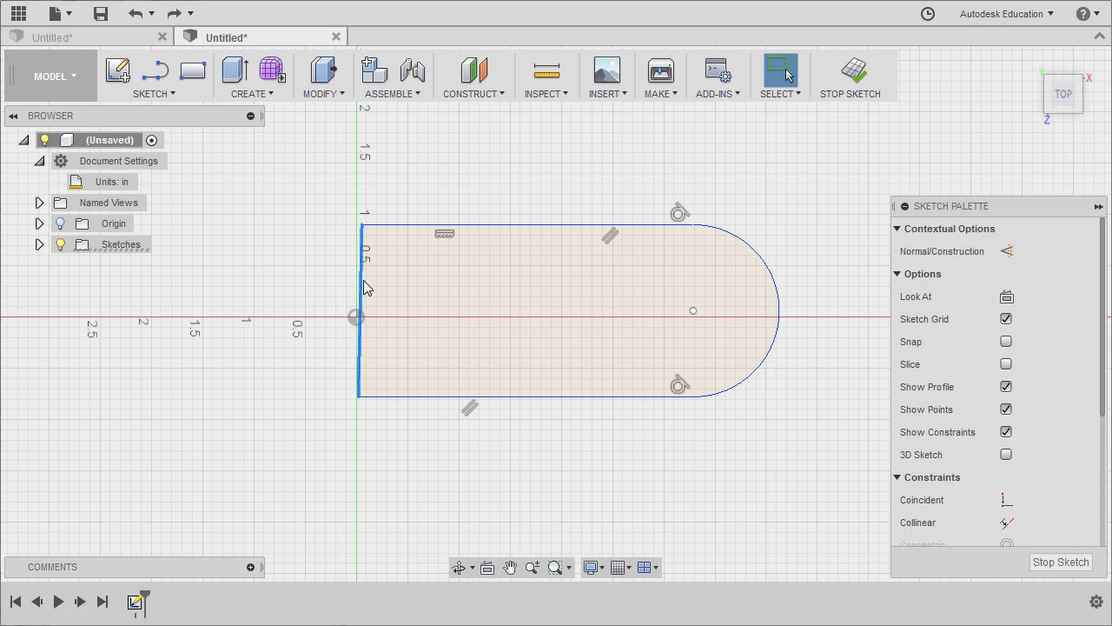
pyautogui.keyDown('shift'); pyautogui.click(389, 283); pyautogui.keyUp('shift')
pyautogui.rightClick(391, 286)
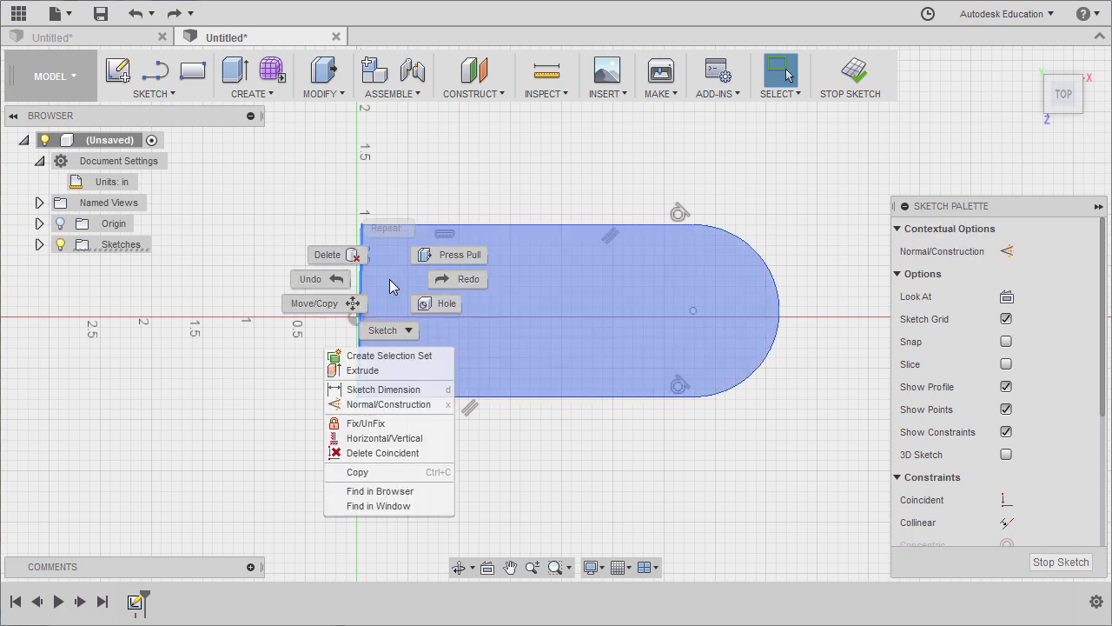
pyautogui.click(392, 438)
pyautogui.scroll(2, 397, 409)
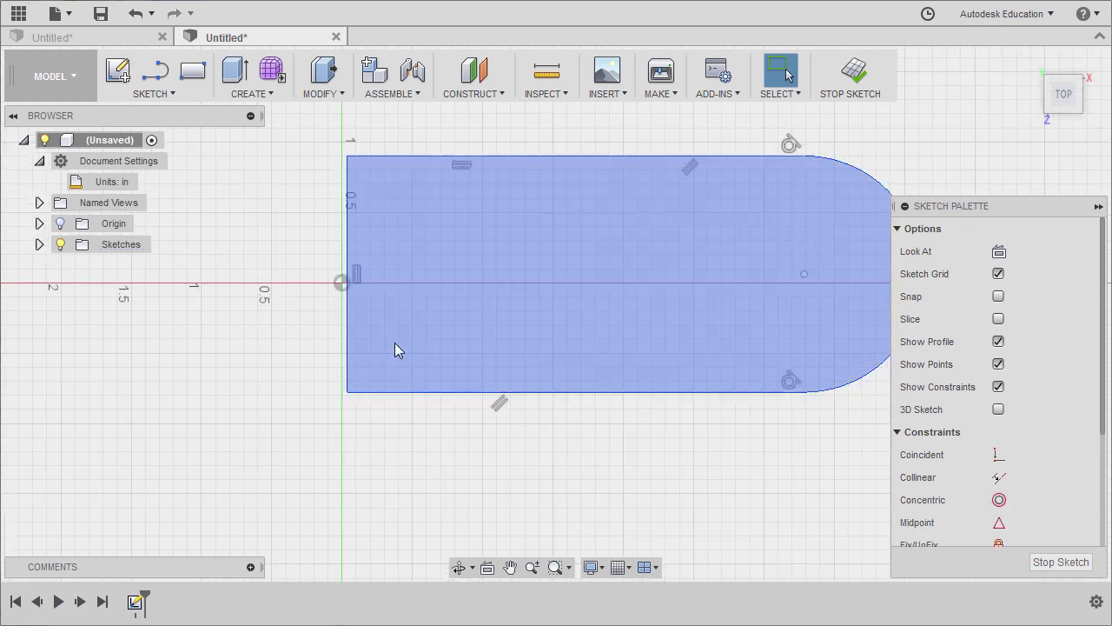
pyautogui.scroll(1, 395, 343)
pyautogui.click(345, 325)
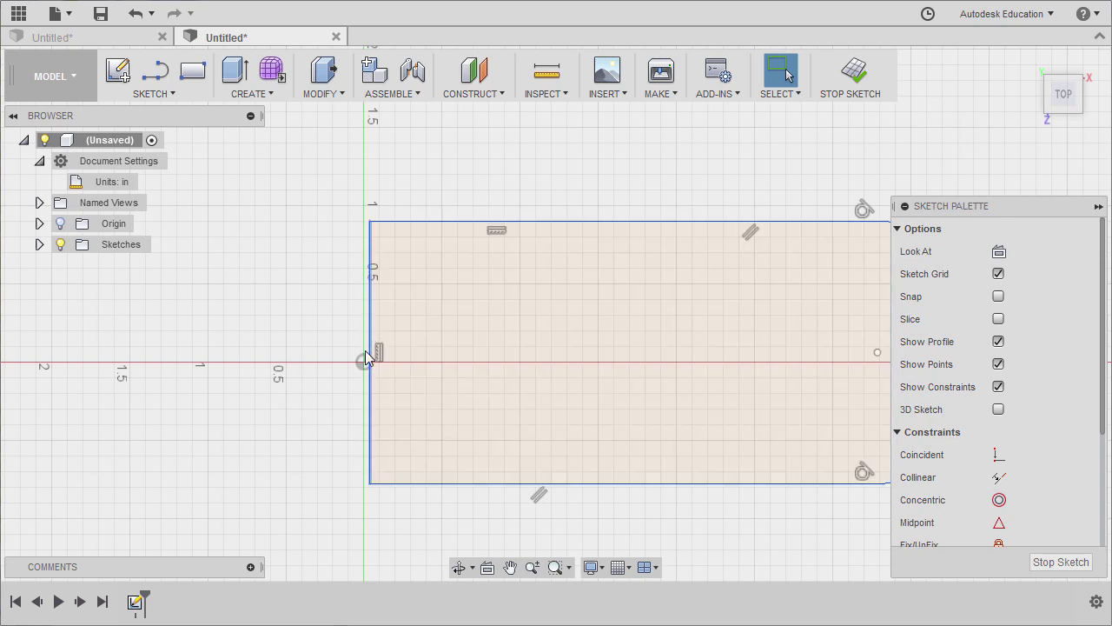
# - Put the left edge's midpoint on the origin and drag the rounded end left
pyautogui.click(374, 330)
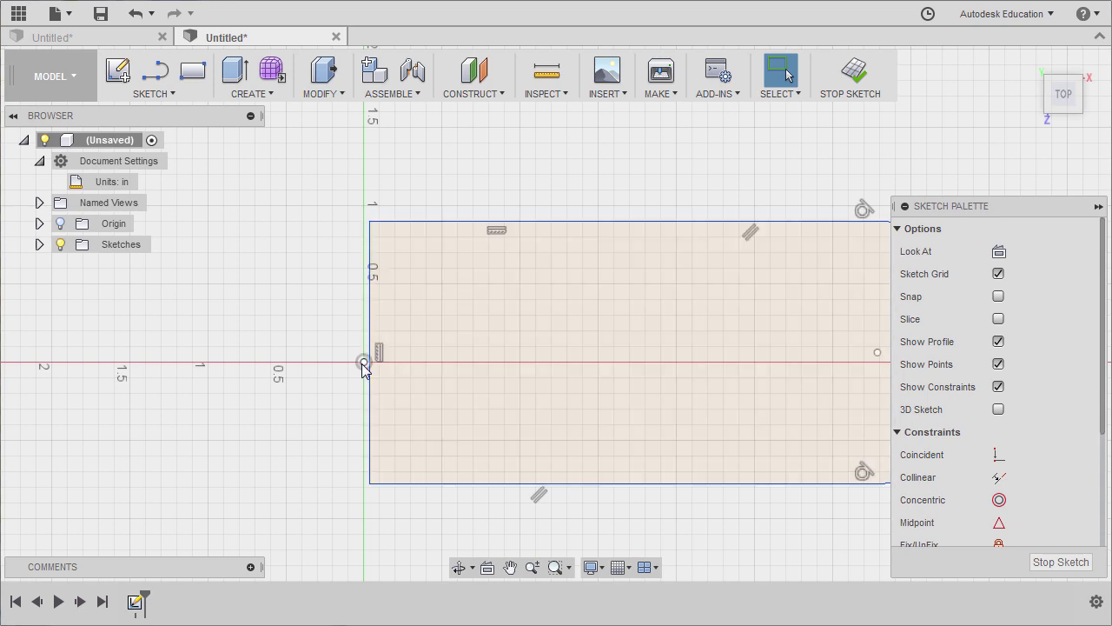
pyautogui.click(999, 523)
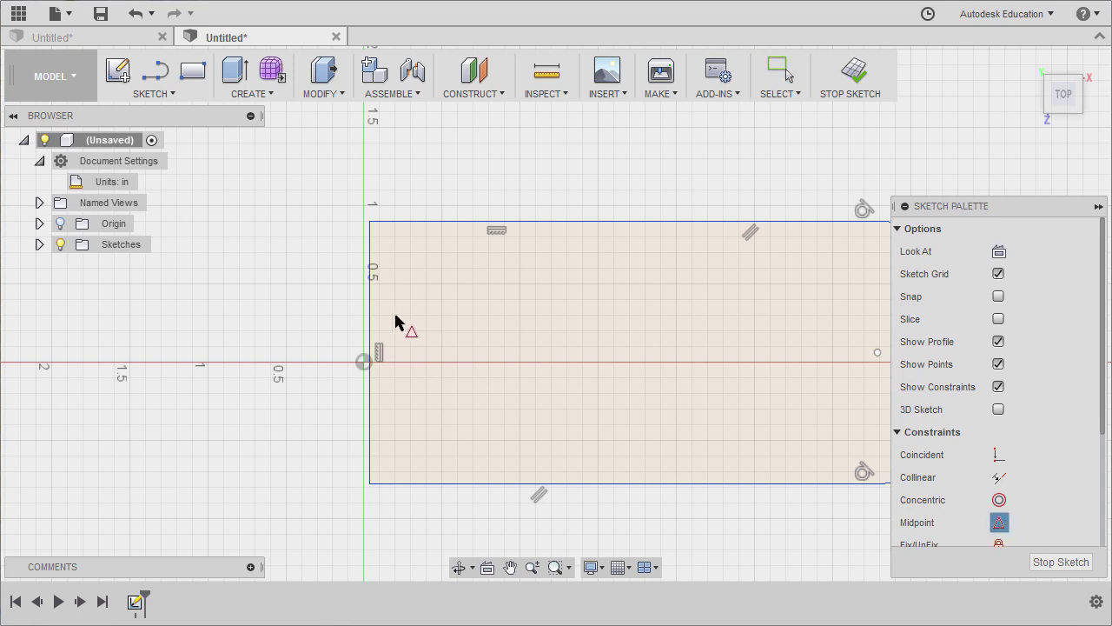
pyautogui.click(369, 316)
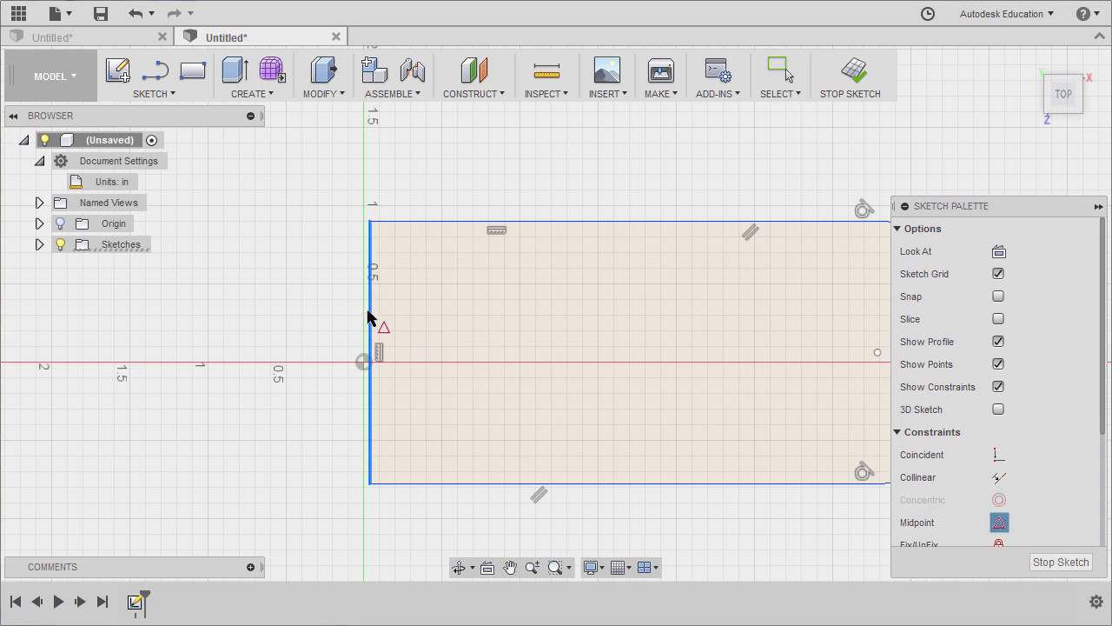
pyautogui.click(364, 363)
pyautogui.scroll(-2, 475, 310)
pyautogui.moveTo(517, 318); pyautogui.dragTo(451, 322, button='middle')
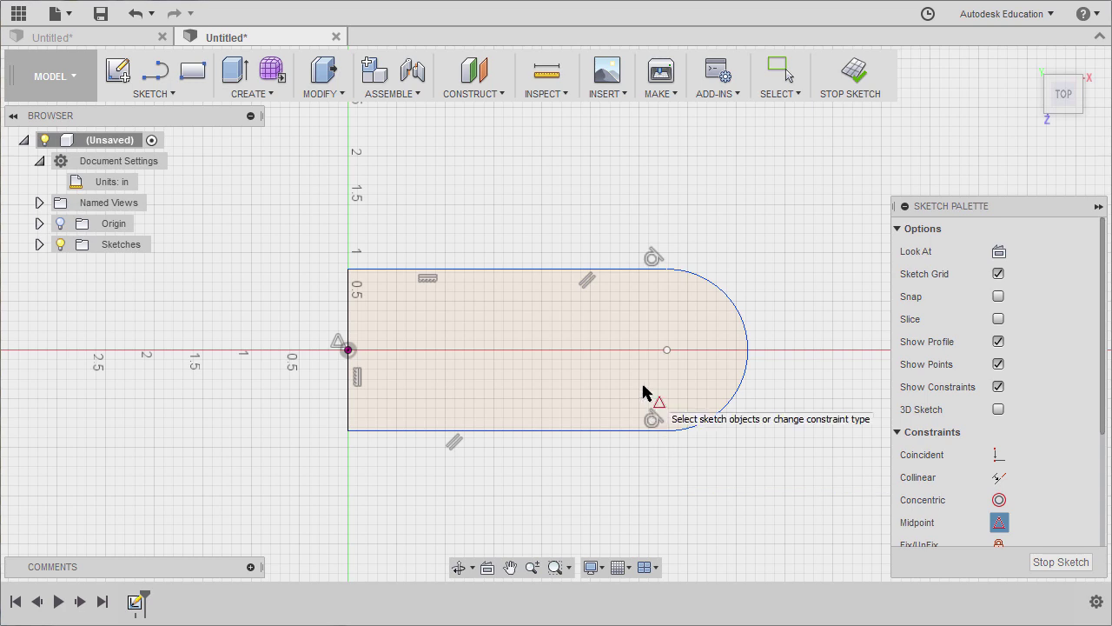
pyautogui.press('Escape')
pyautogui.moveTo(695, 280); pyautogui.dragTo(660, 276)
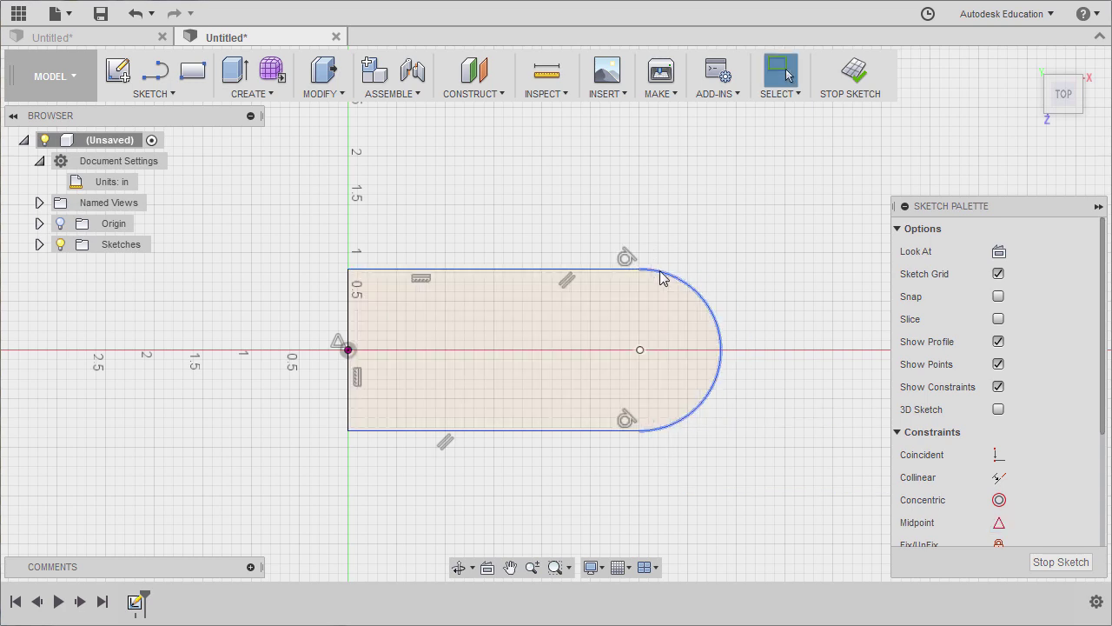
# - Draw a closed slot of two lines and two tangent arcs inside the tab
pyautogui.press('l')
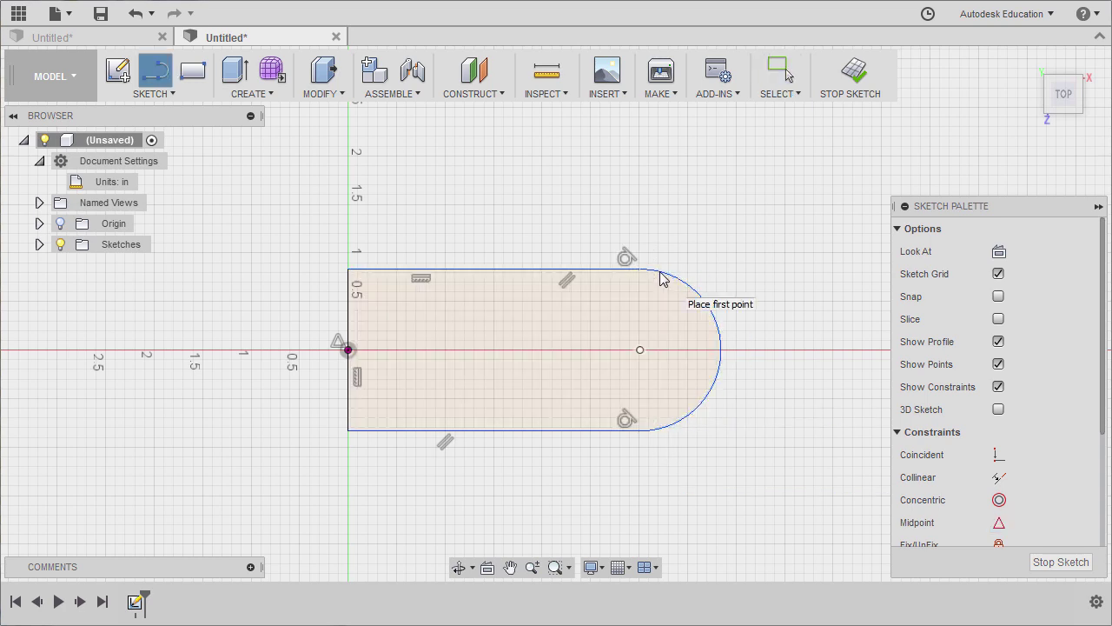
pyautogui.click(513, 312)
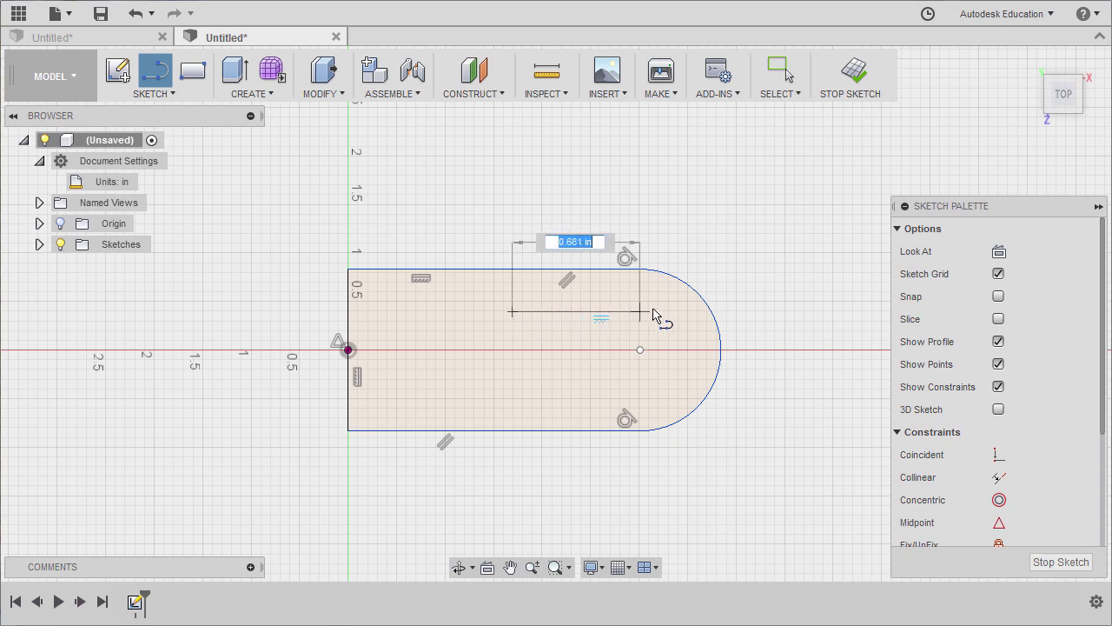
pyautogui.moveTo(656, 311)
pyautogui.mouseDown()
pyautogui.moveTo(670, 375)
pyautogui.moveTo(656, 383)
pyautogui.mouseUp()
pyautogui.click(517, 383)
pyautogui.moveTo(518, 383); pyautogui.dragTo(510, 314)
pyautogui.press('Escape')
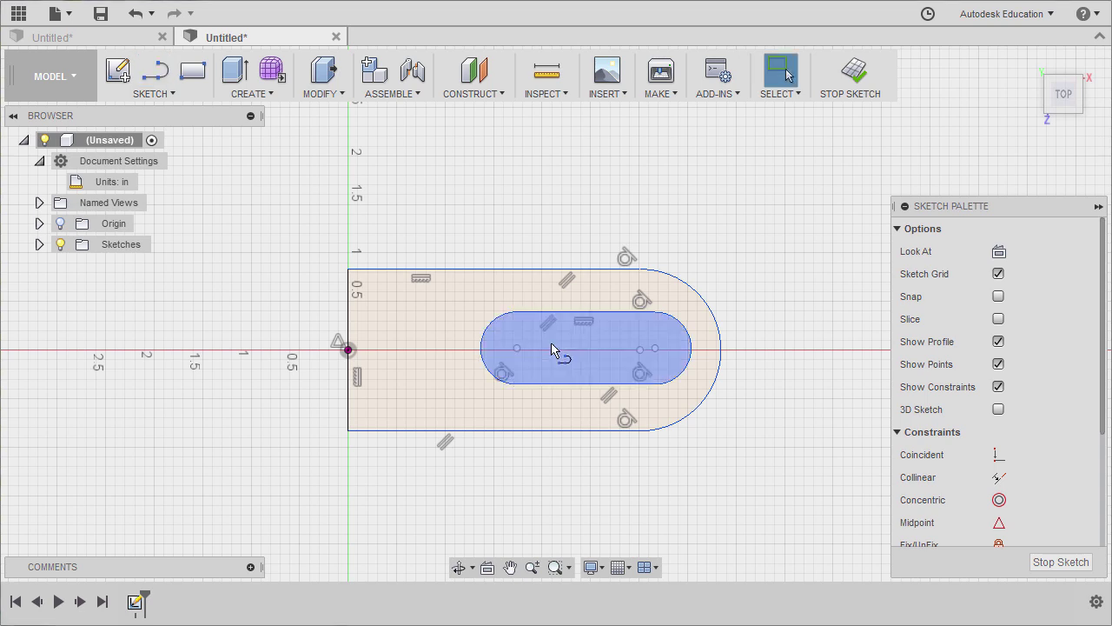
# - Make the slot's left arc tangent to its top line
pyautogui.scroll(3, 552, 348)
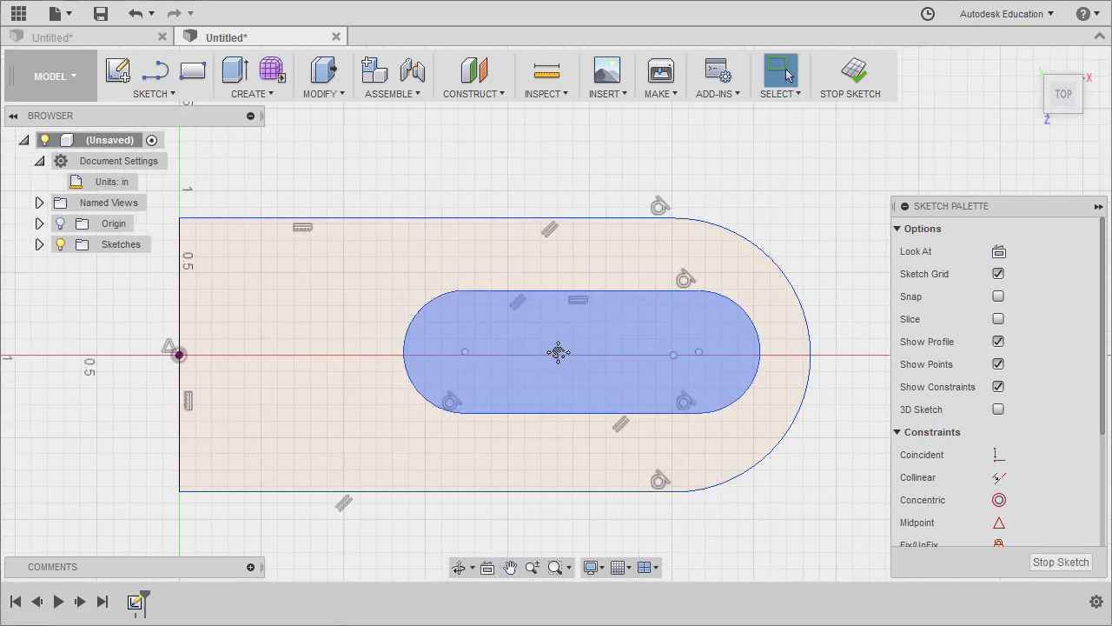
pyautogui.click(433, 304)
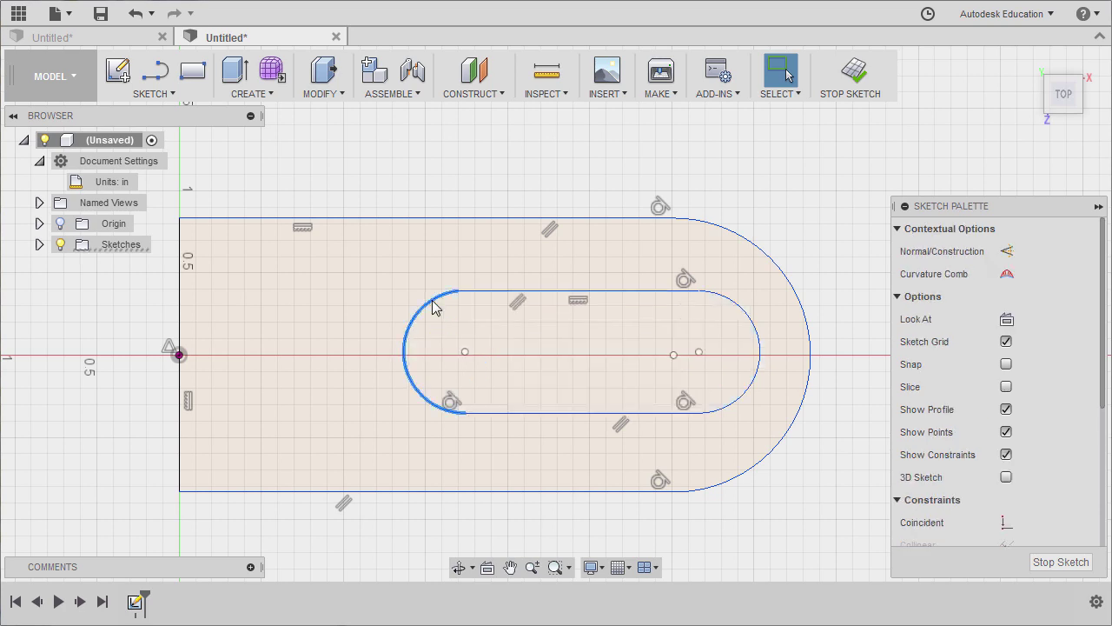
pyautogui.keyDown('shift'); pyautogui.click(487, 298); pyautogui.keyUp('shift')
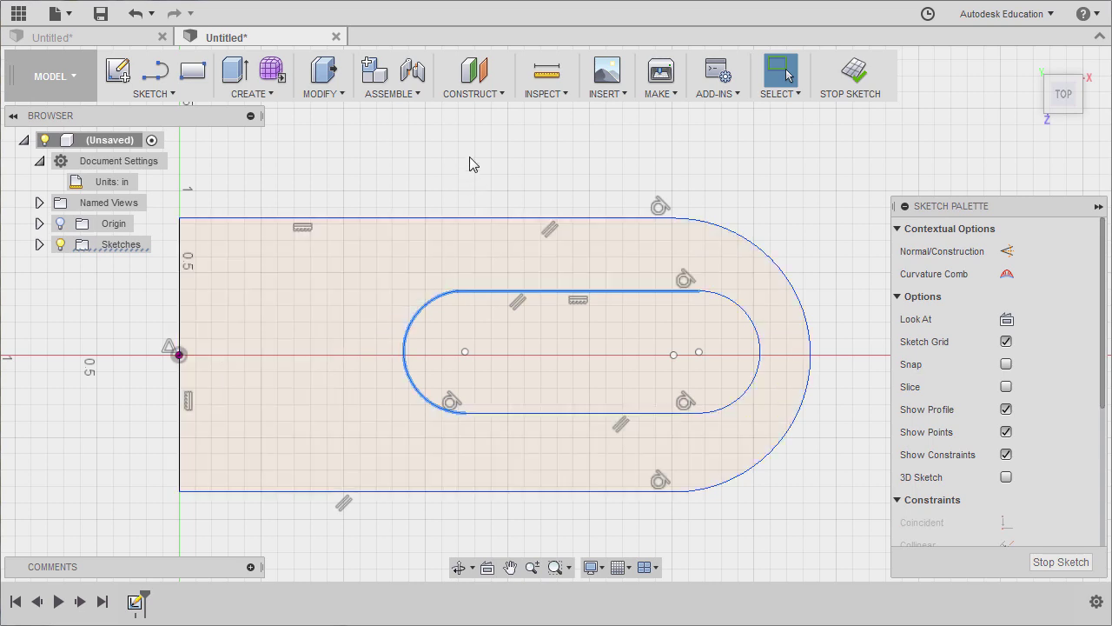
pyautogui.rightClick(470, 164)
pyautogui.click(442, 351)
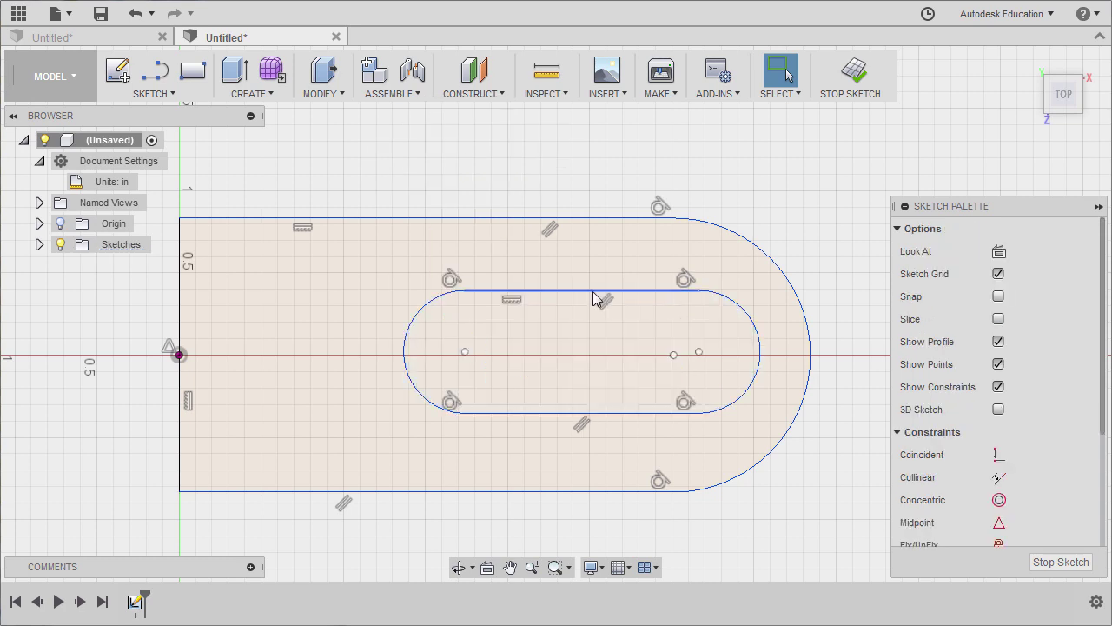
# - Enlarge the slot's right end, then level the slot's left centre horizontally with the origin
pyautogui.click(739, 312)
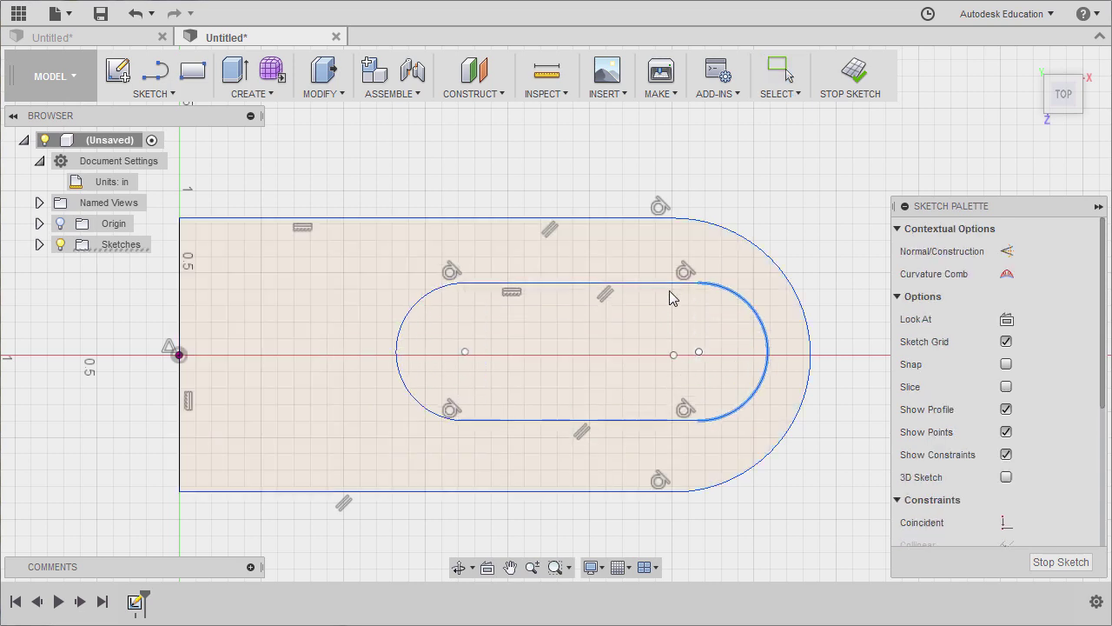
pyautogui.moveTo(704, 344); pyautogui.dragTo(707, 358)
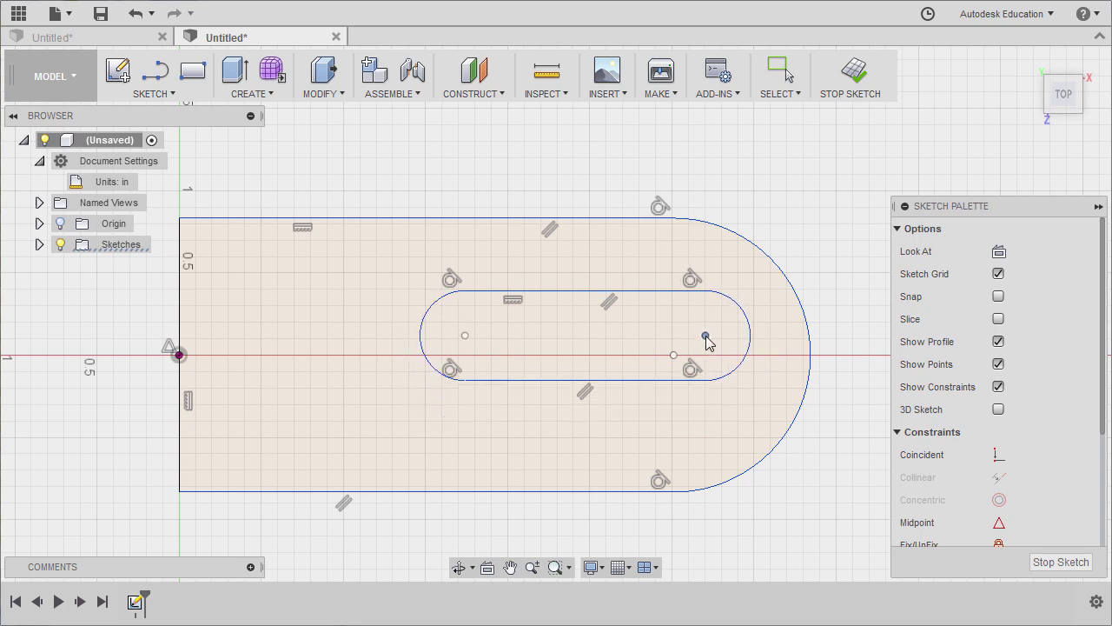
pyautogui.moveTo(707, 338); pyautogui.dragTo(708, 345)
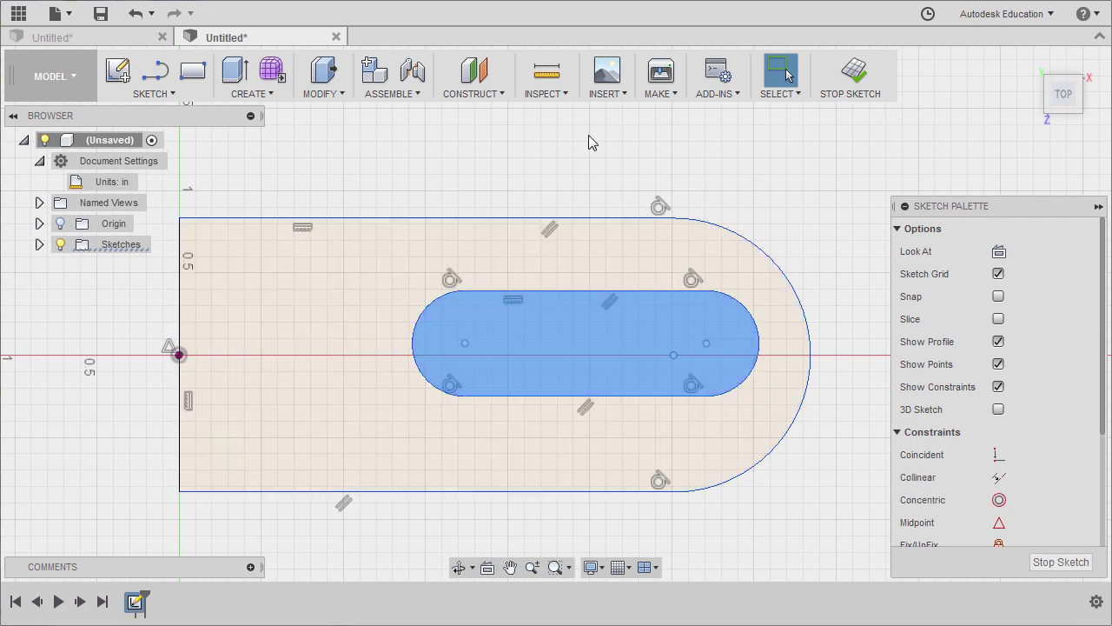
pyautogui.click(570, 178)
pyautogui.scroll(-3, 1043, 459)
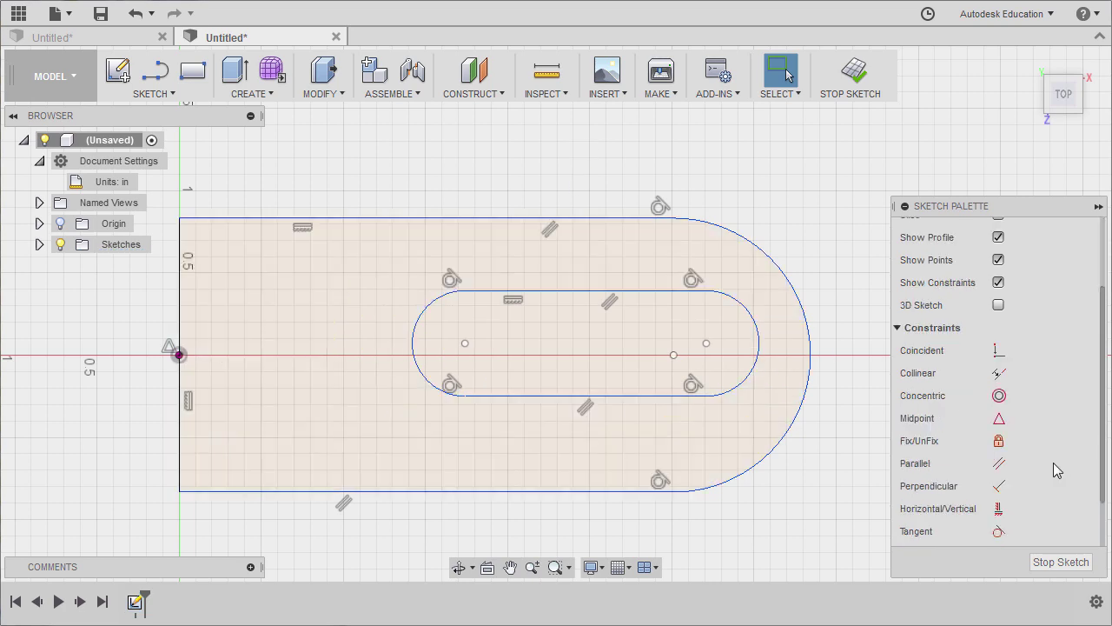
pyautogui.click(998, 508)
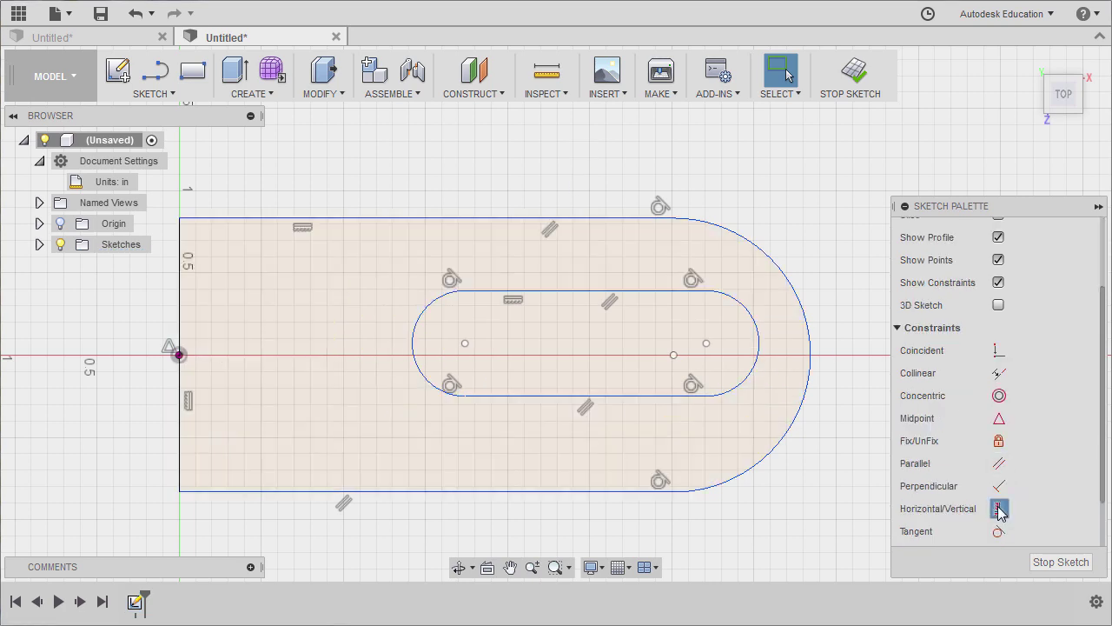
pyautogui.click(180, 356)
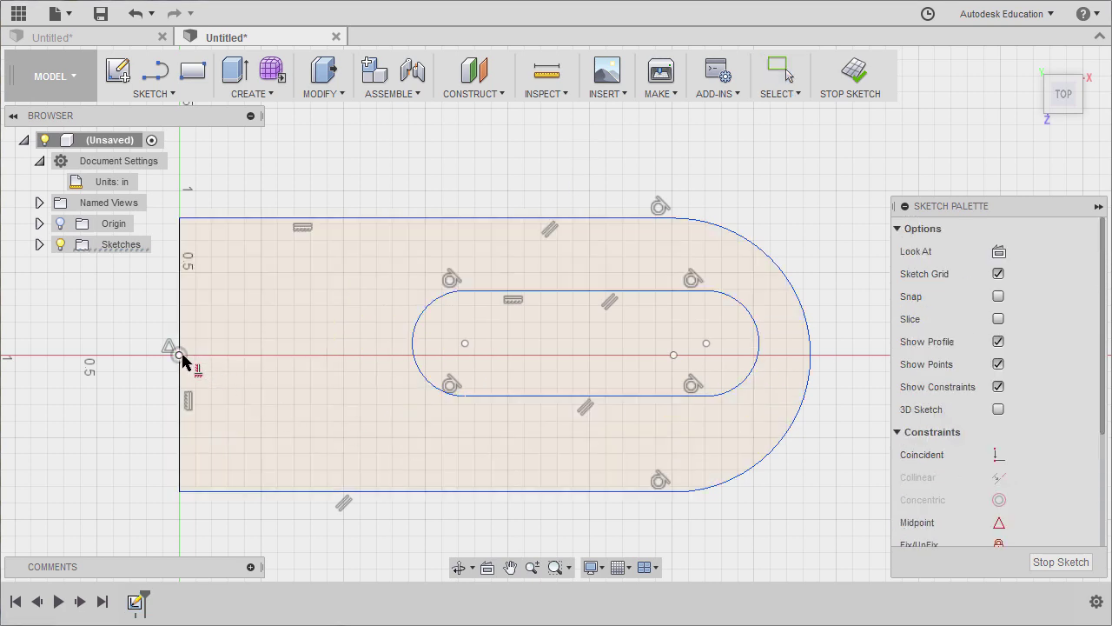
pyautogui.click(465, 343)
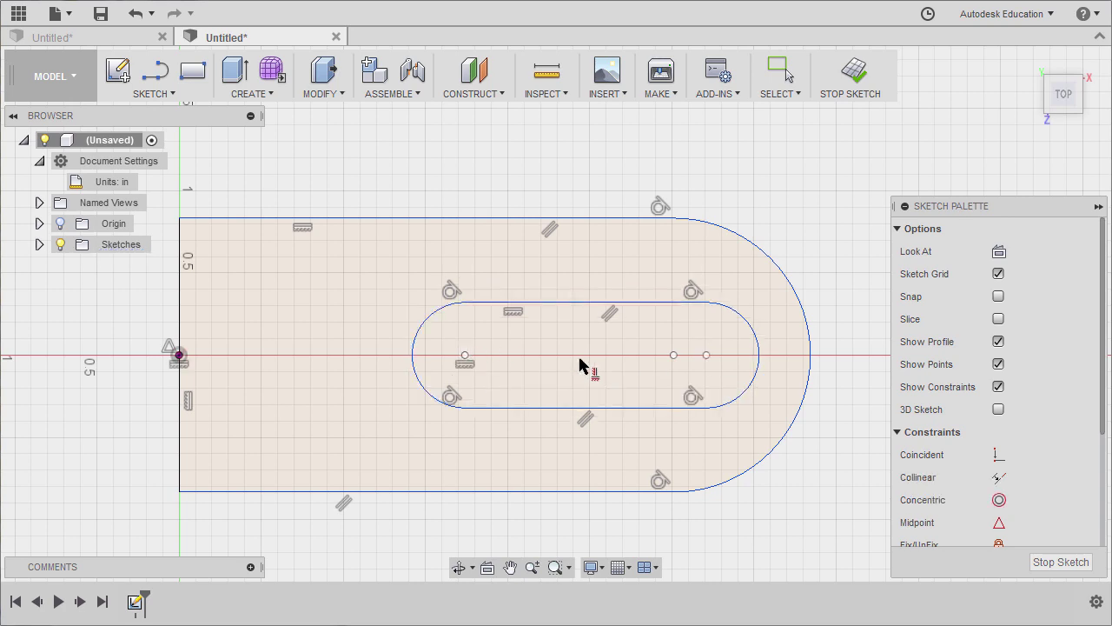
pyautogui.press('Escape')
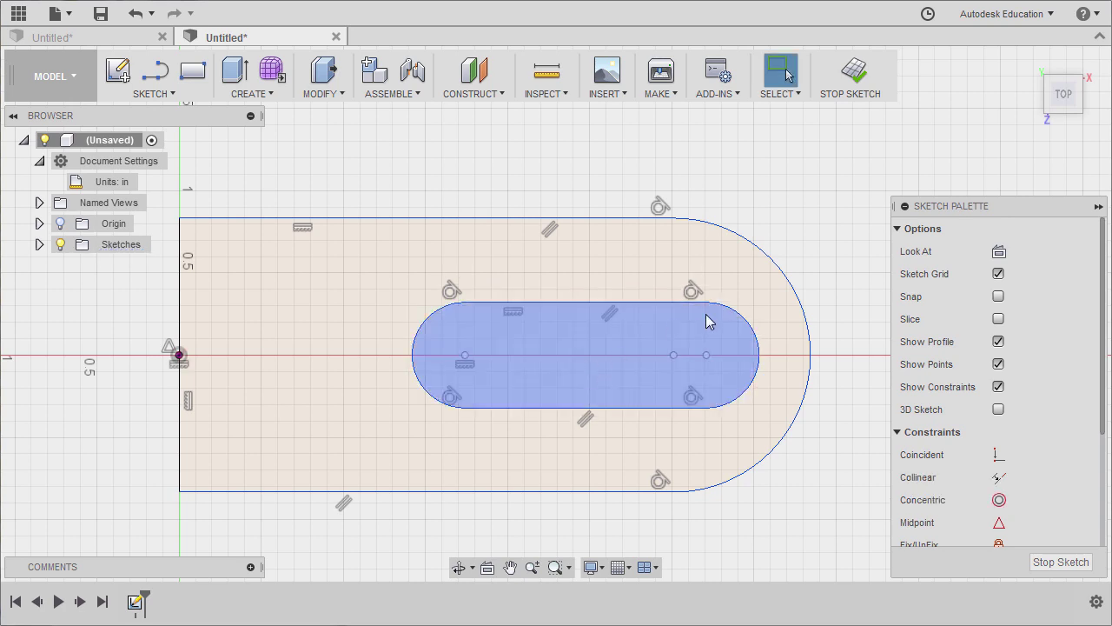
# - Make the slot's right arc concentric with the tab's outer rounded end
pyautogui.click(745, 318)
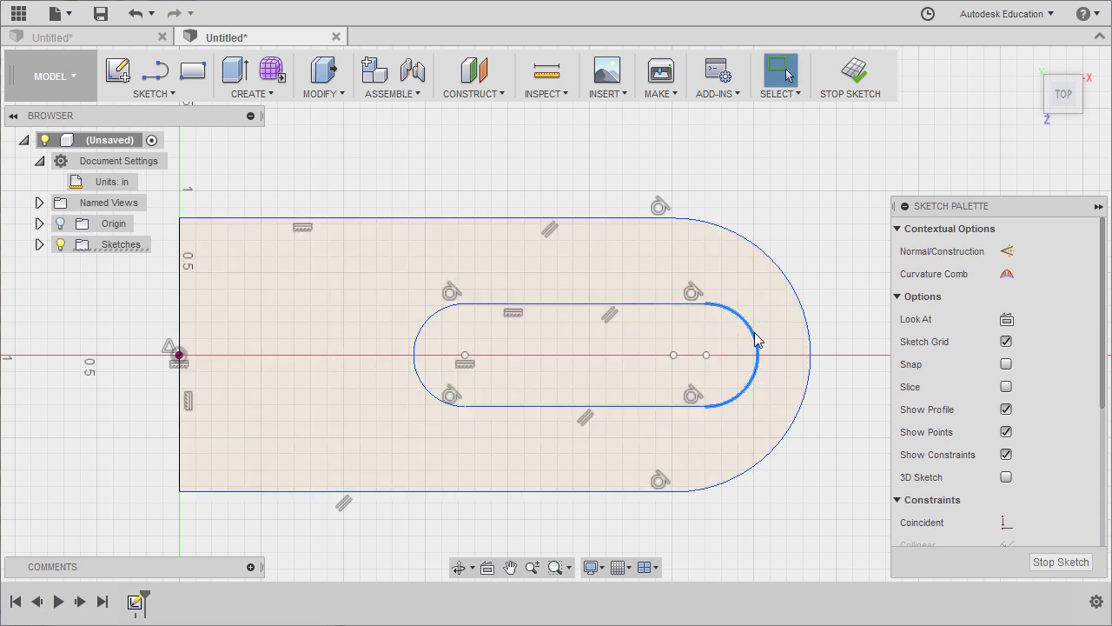
pyautogui.click(835, 266)
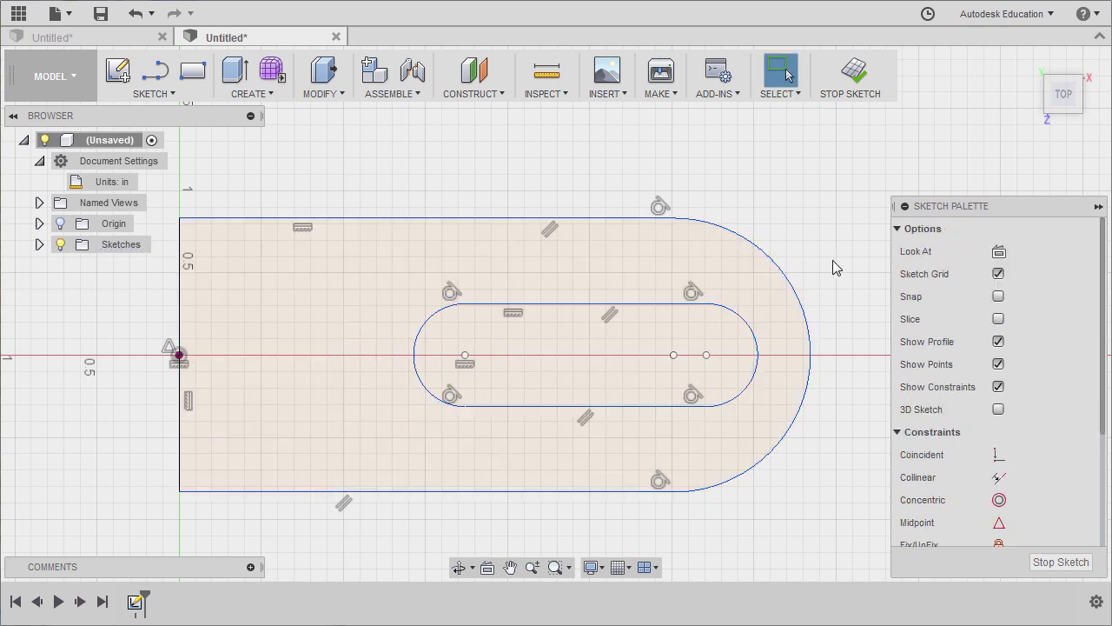
pyautogui.scroll(-3, 991, 426)
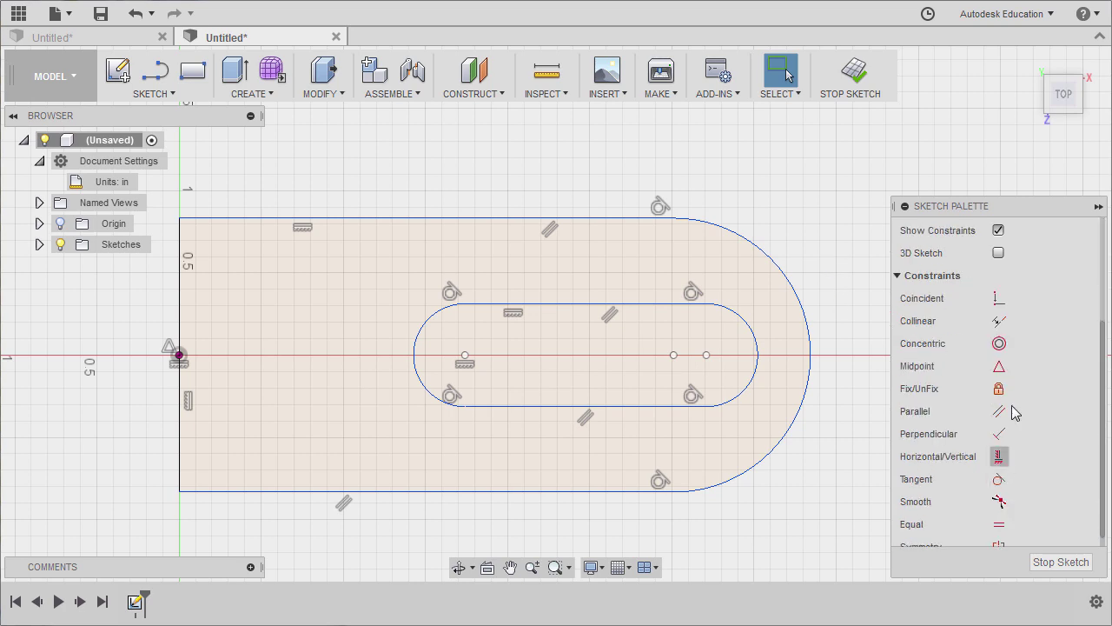
pyautogui.click(999, 344)
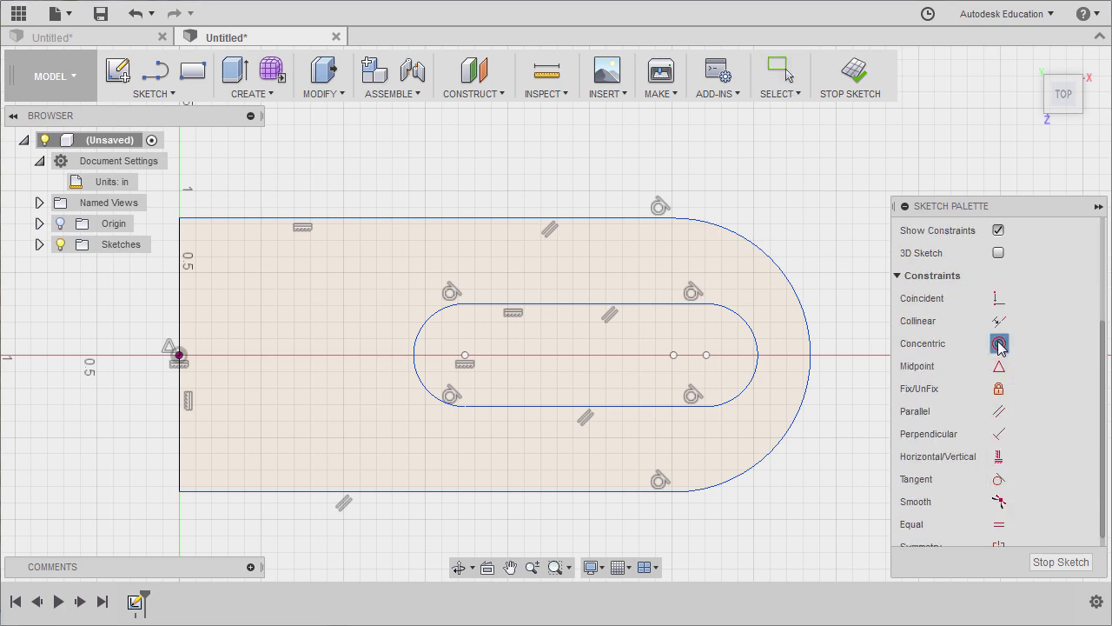
pyautogui.click(794, 292)
pyautogui.click(755, 341)
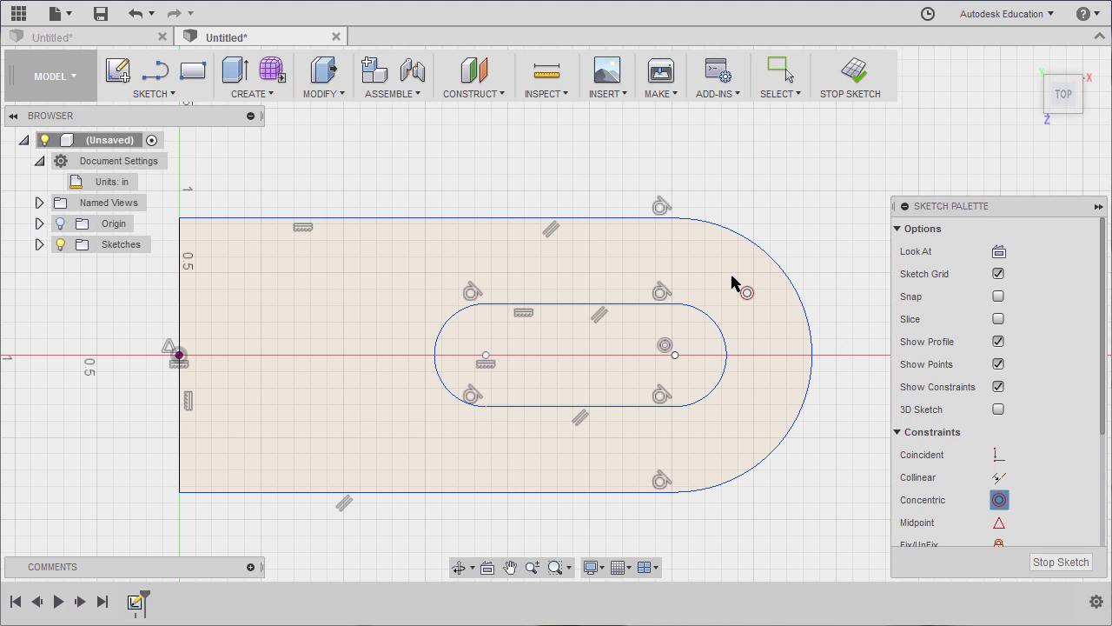
# - Dimension the slot's left centre 1.50 in from the tab edge and the slot centres 1.00 in apart
pyautogui.press('d')
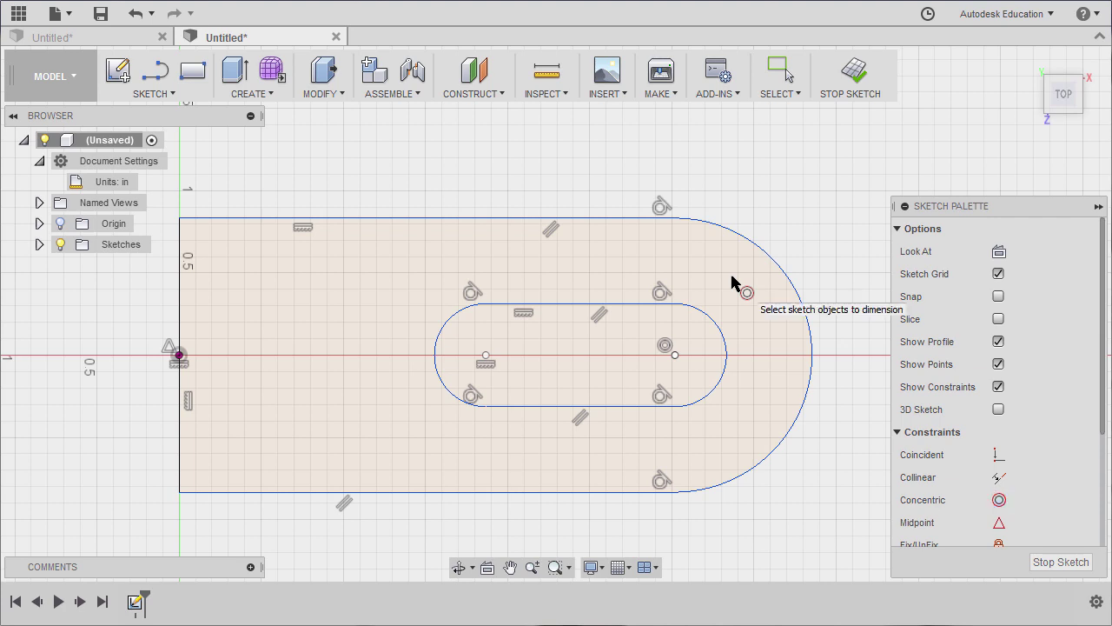
pyautogui.click(181, 233)
pyautogui.moveTo(188, 233); pyautogui.dragTo(244, 238, button='middle')
pyautogui.click(550, 358)
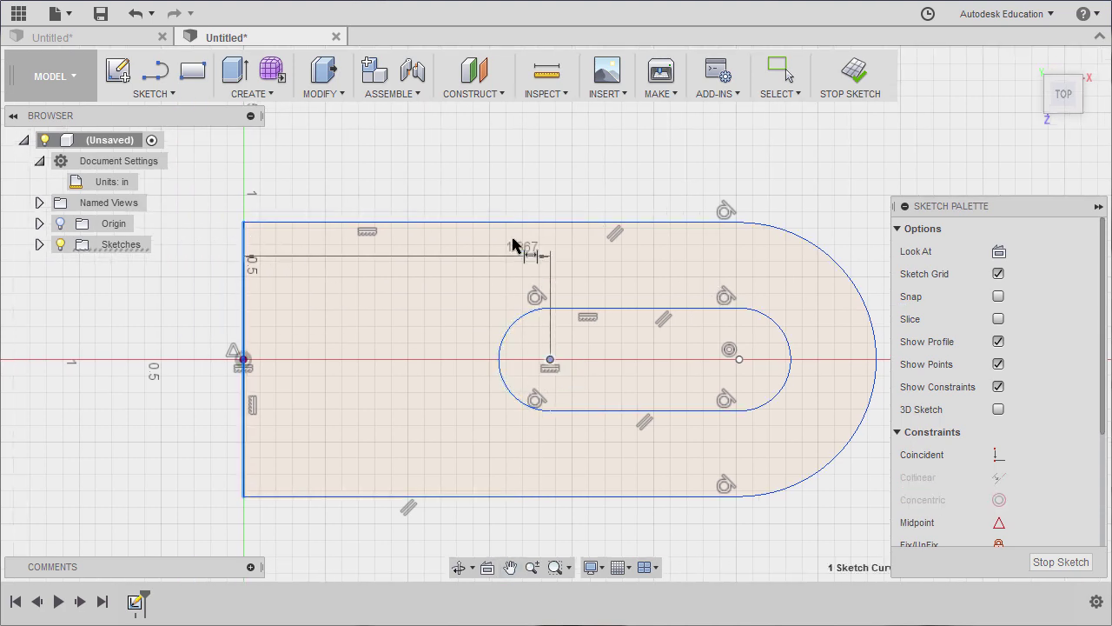
pyautogui.click(391, 171)
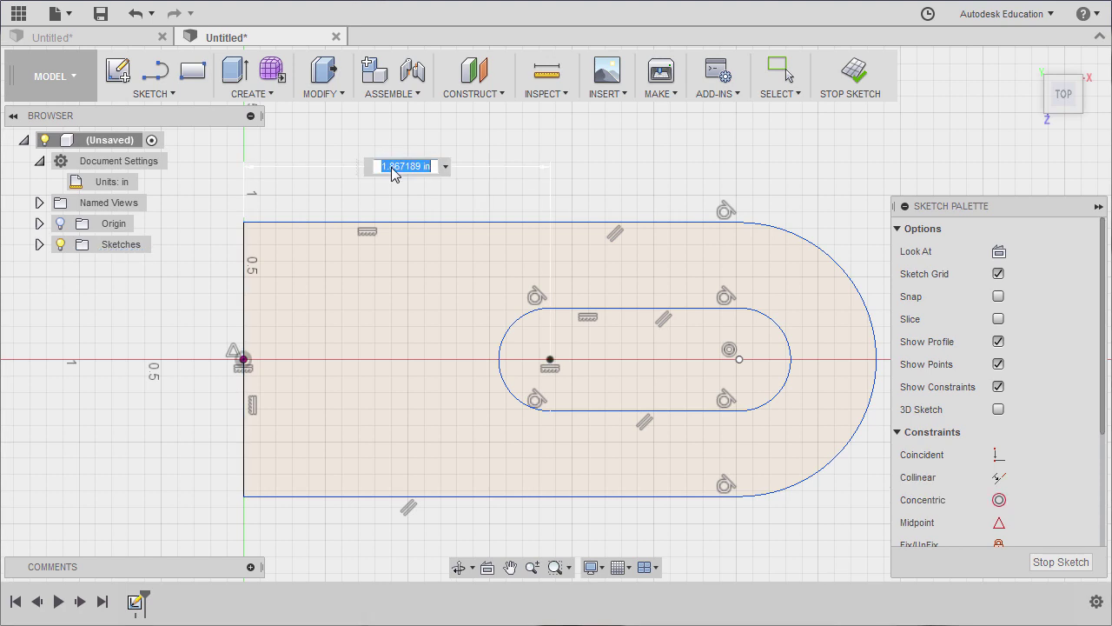
pyautogui.write('1.5')
pyautogui.press('Return')
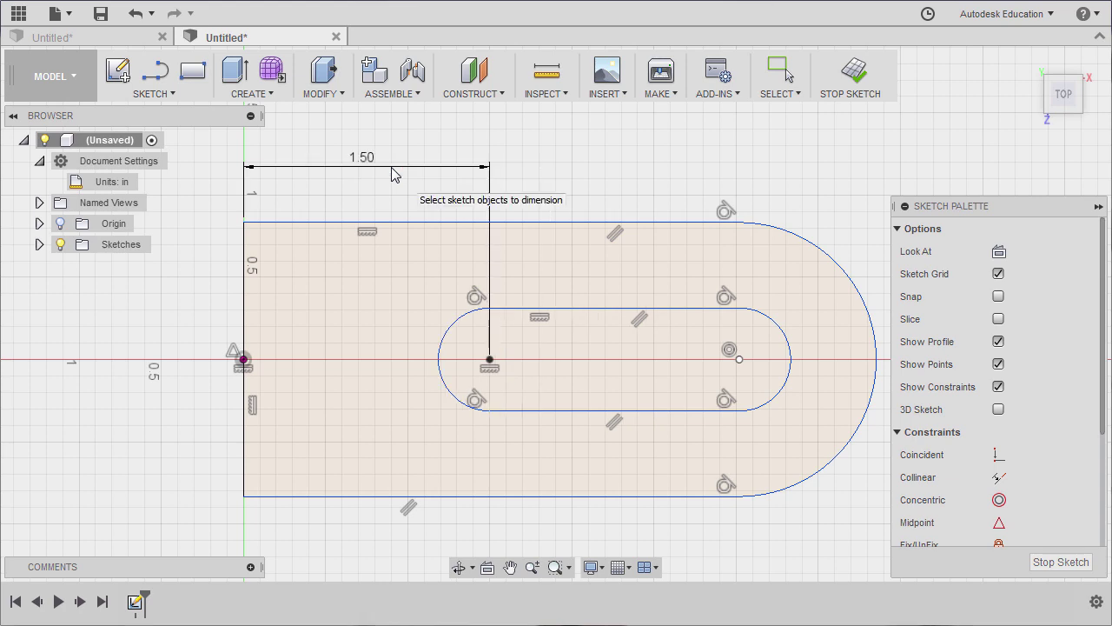
pyautogui.click(490, 360)
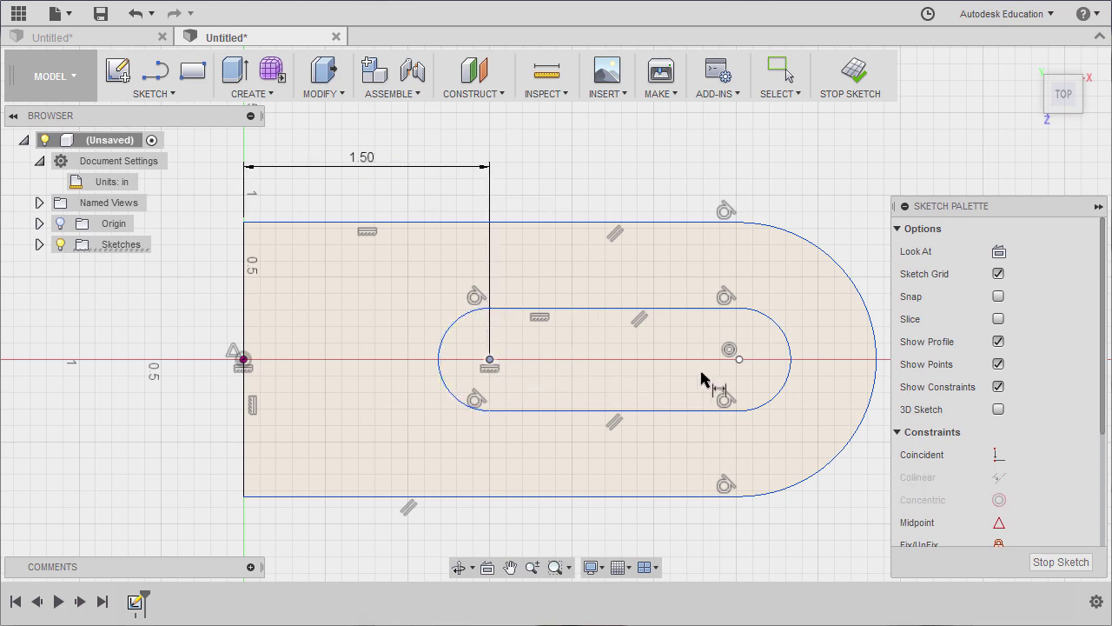
pyautogui.click(738, 359)
pyautogui.click(626, 171)
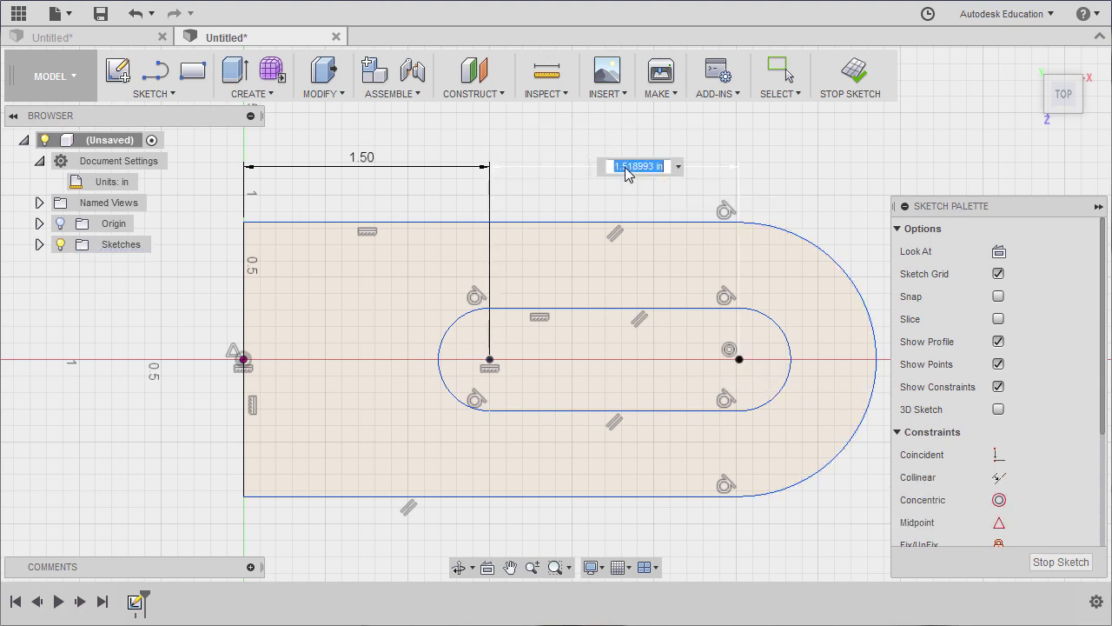
pyautogui.write('1')
pyautogui.press('Return')
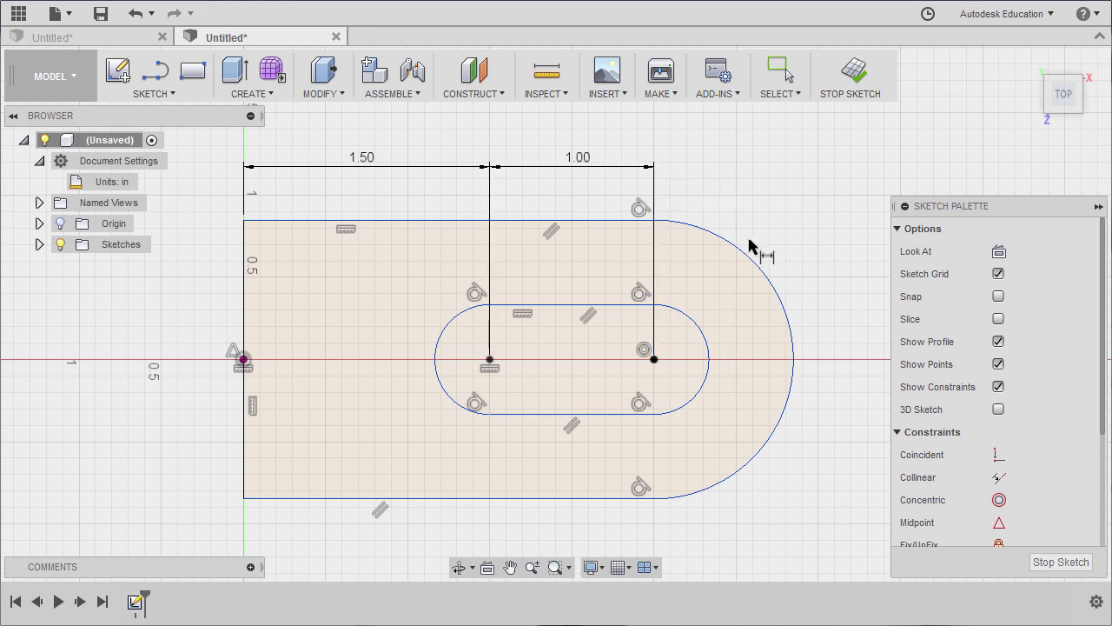
# - Set the outer rounded end radius to 0.875 in and the slot end radius to 0.38 in
pyautogui.click(764, 281)
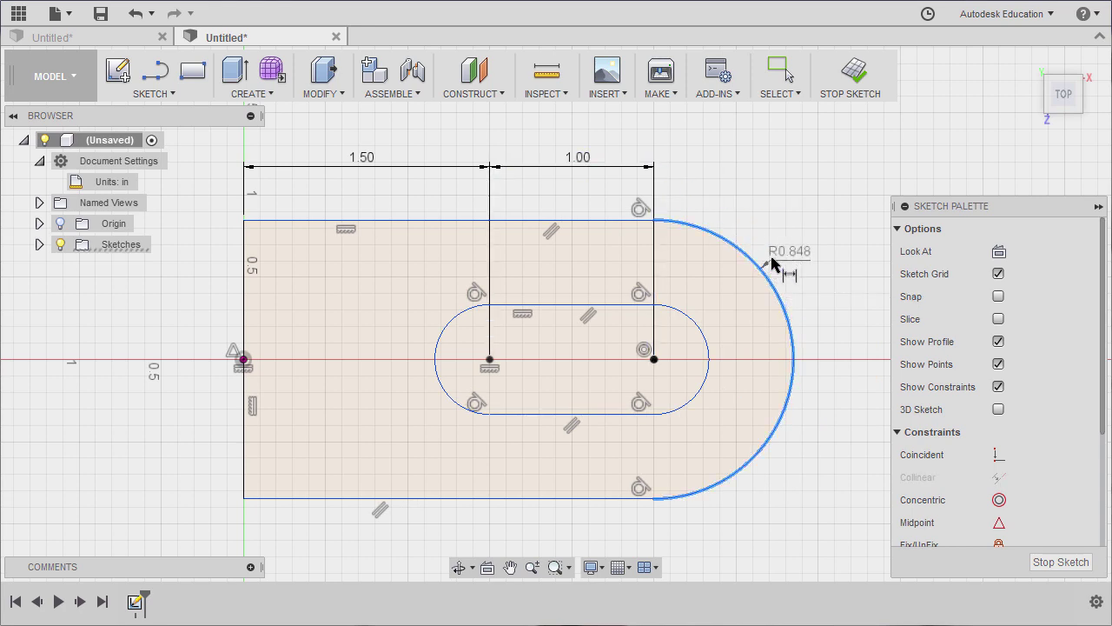
pyautogui.click(804, 224)
pyautogui.press('BackSpace')
pyautogui.write('.875')
pyautogui.press('Return')
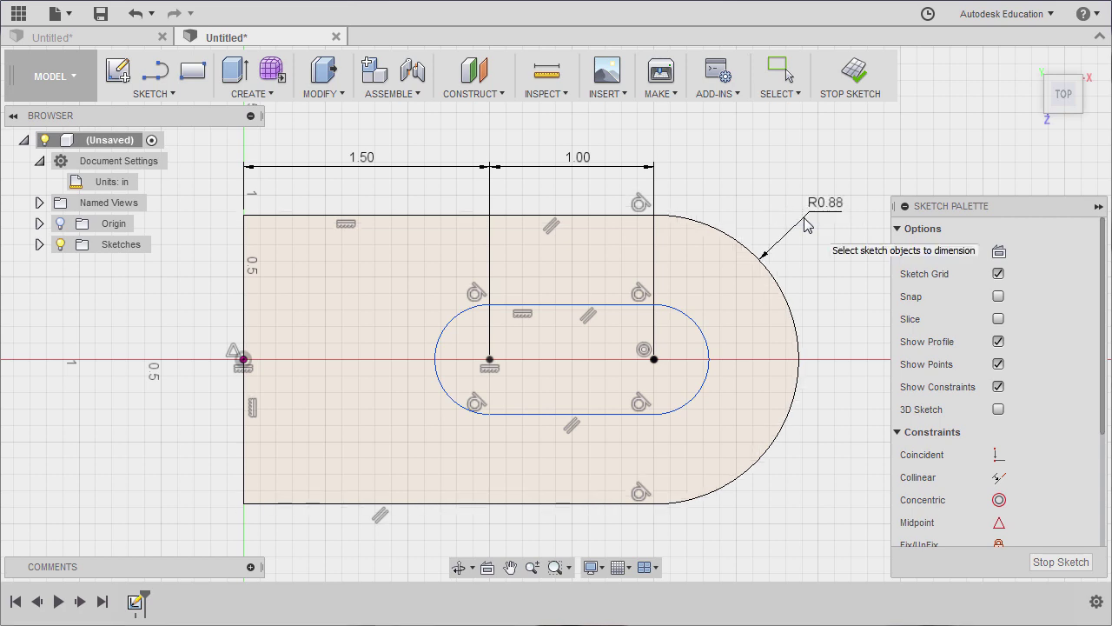
pyautogui.click(709, 356)
pyautogui.click(726, 185)
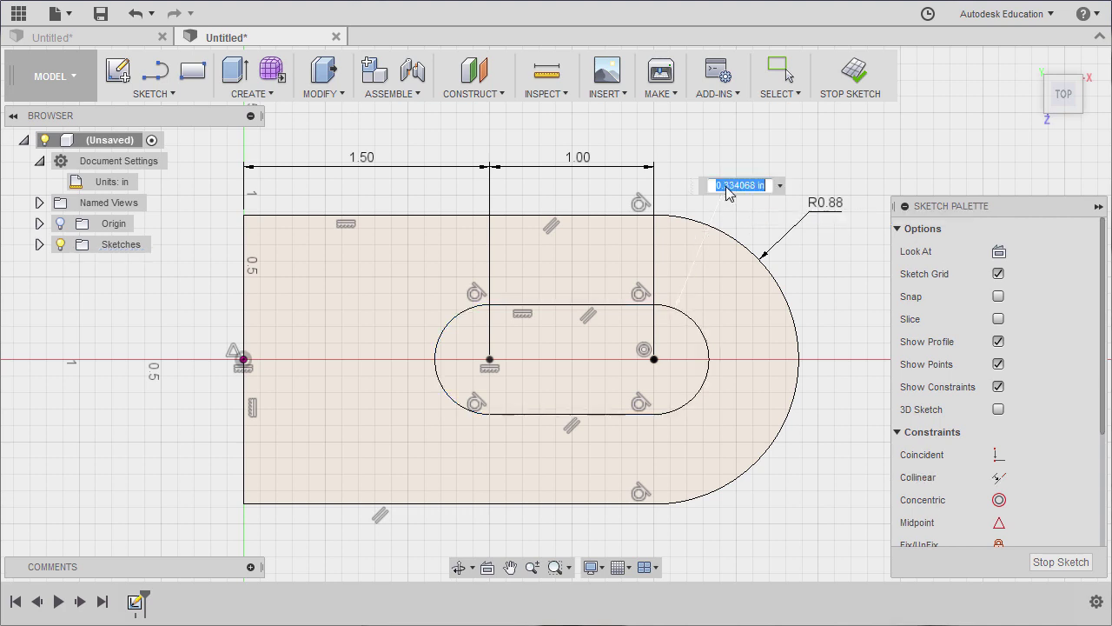
pyautogui.write('.38')
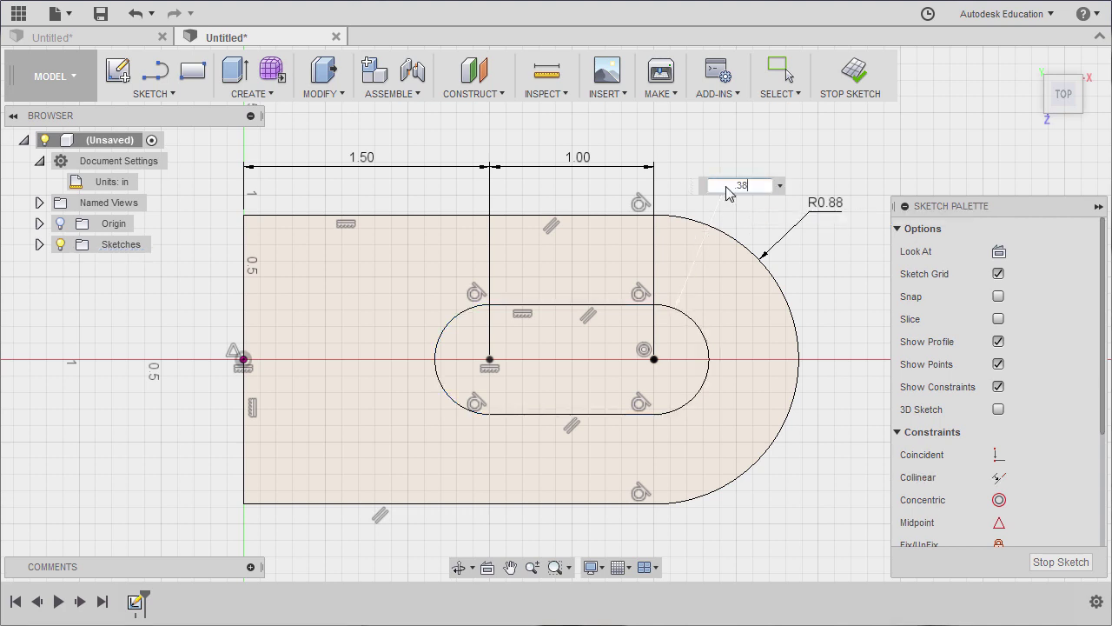
pyautogui.press('Return')
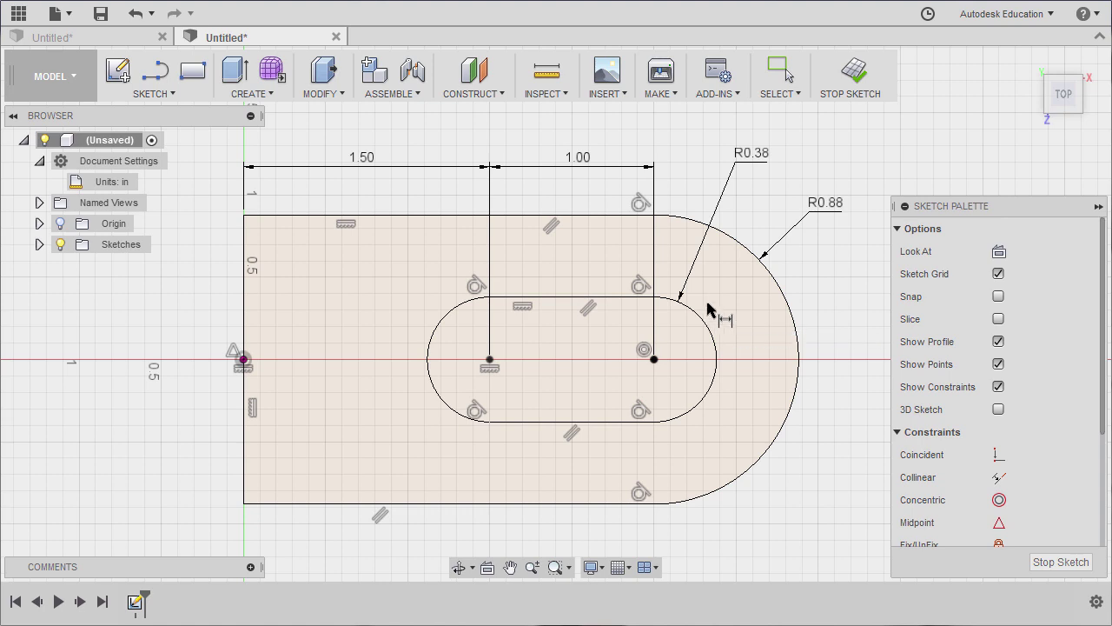
pyautogui.press('Escape')
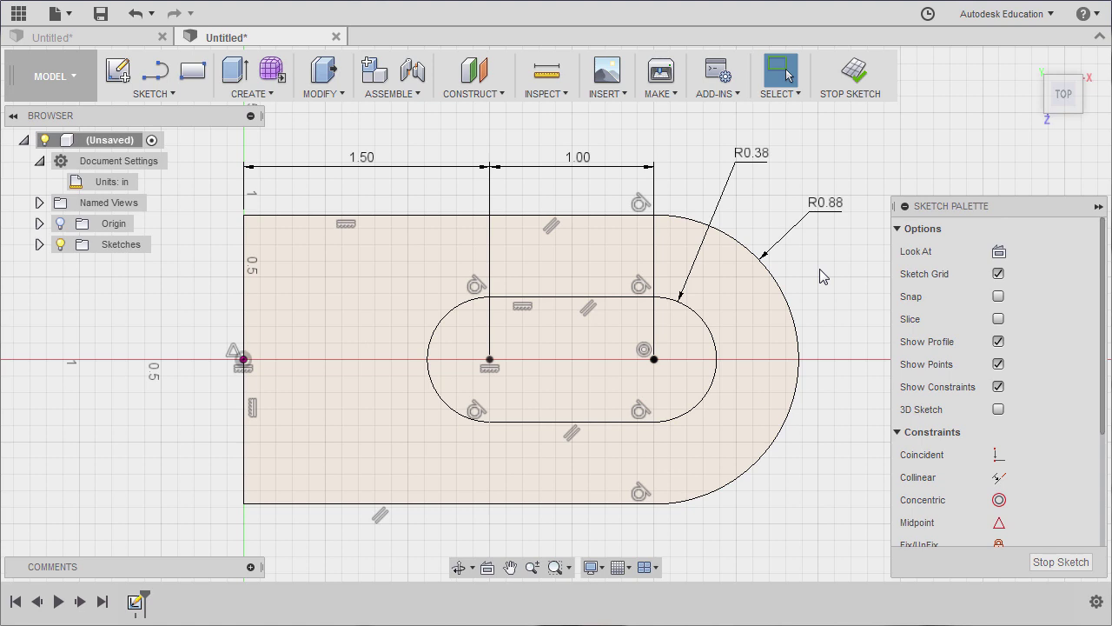
# - Extrude the profile around the slot downward by -0.38 in into a solid plate
pyautogui.press('e')
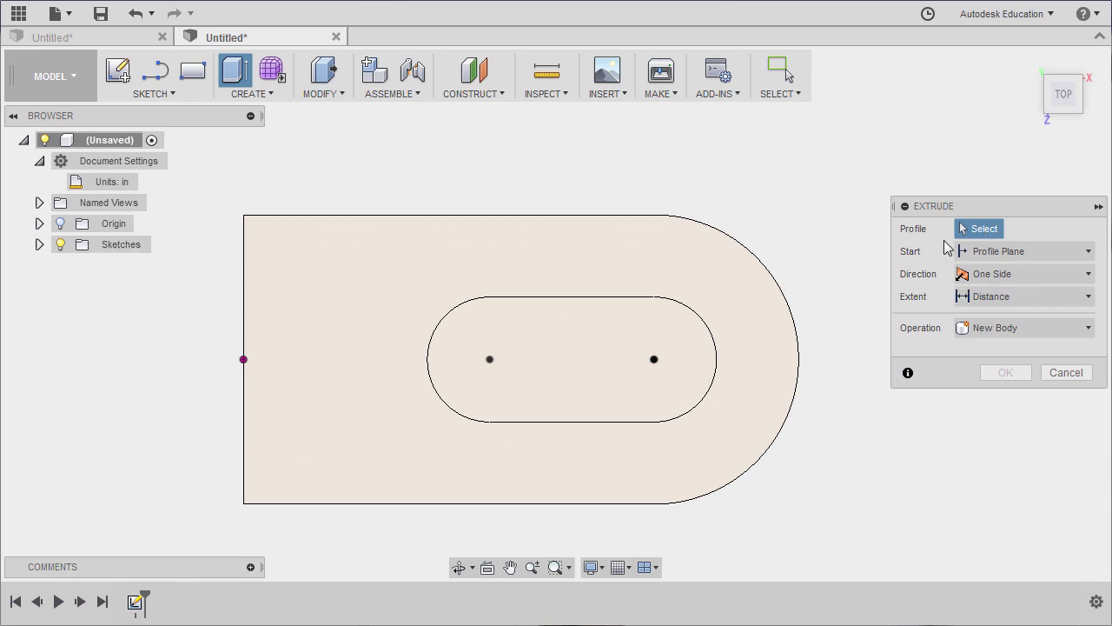
pyautogui.click(731, 292)
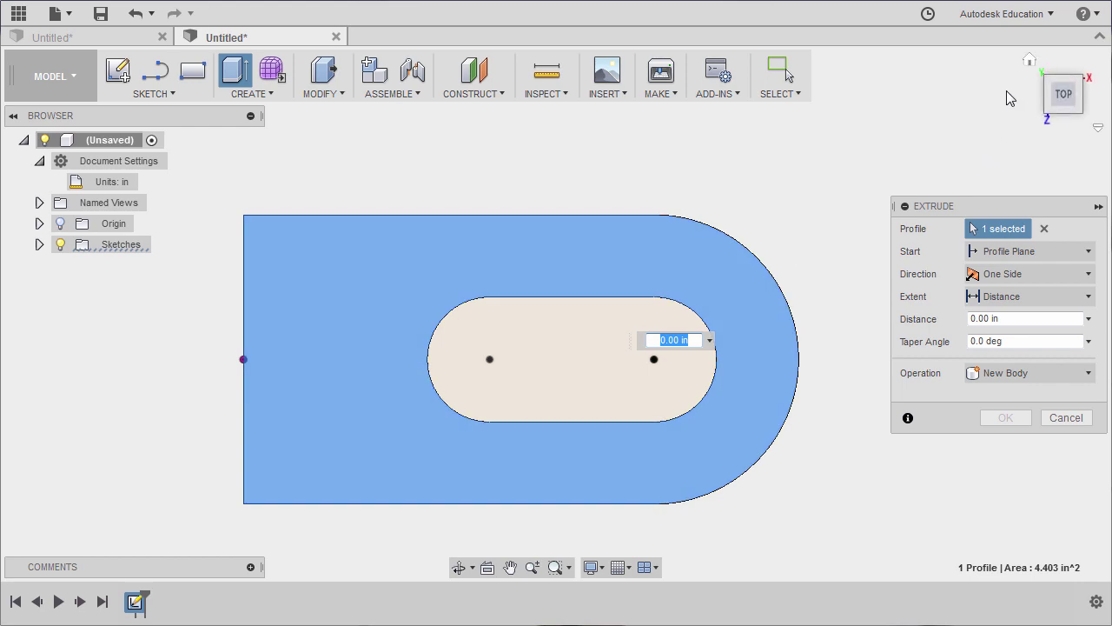
pyautogui.click(1030, 60)
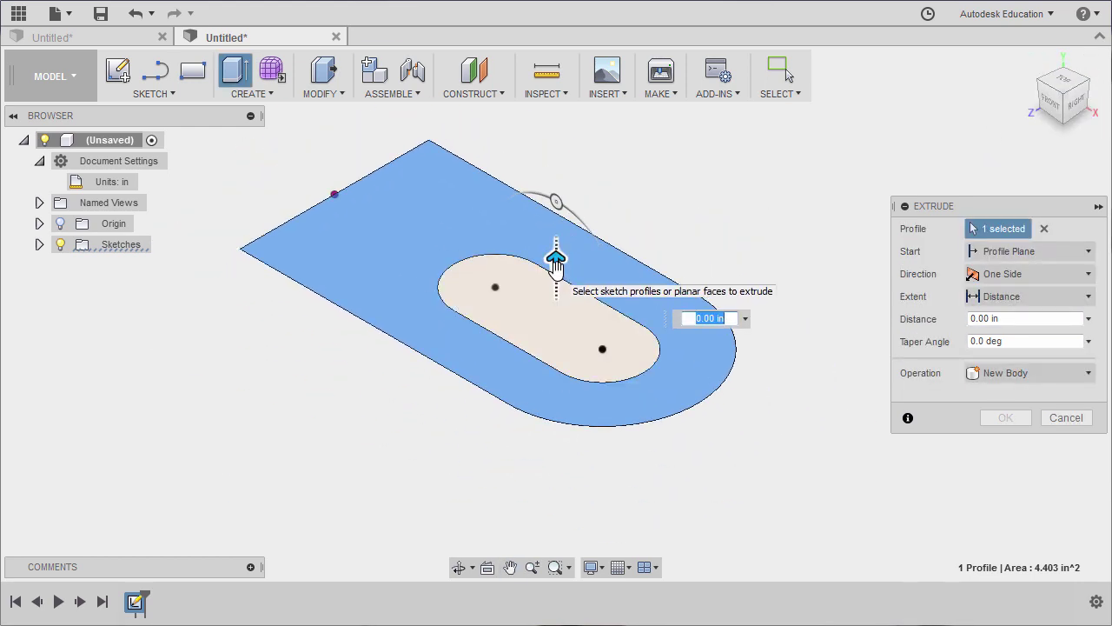
pyautogui.moveTo(556, 263); pyautogui.dragTo(546, 309)
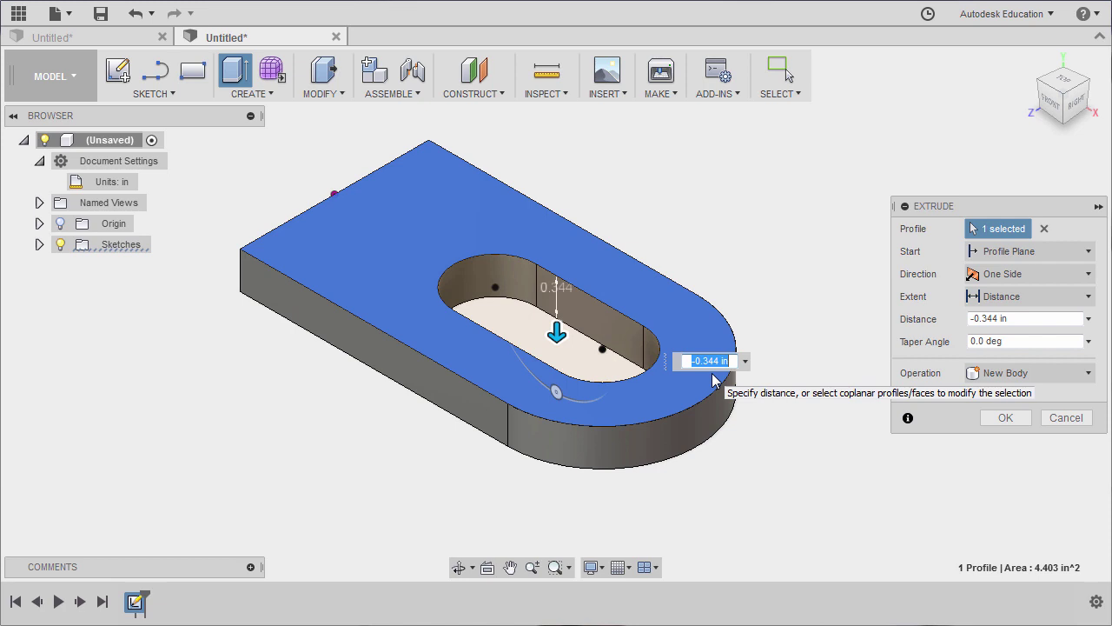
pyautogui.write('-.38')
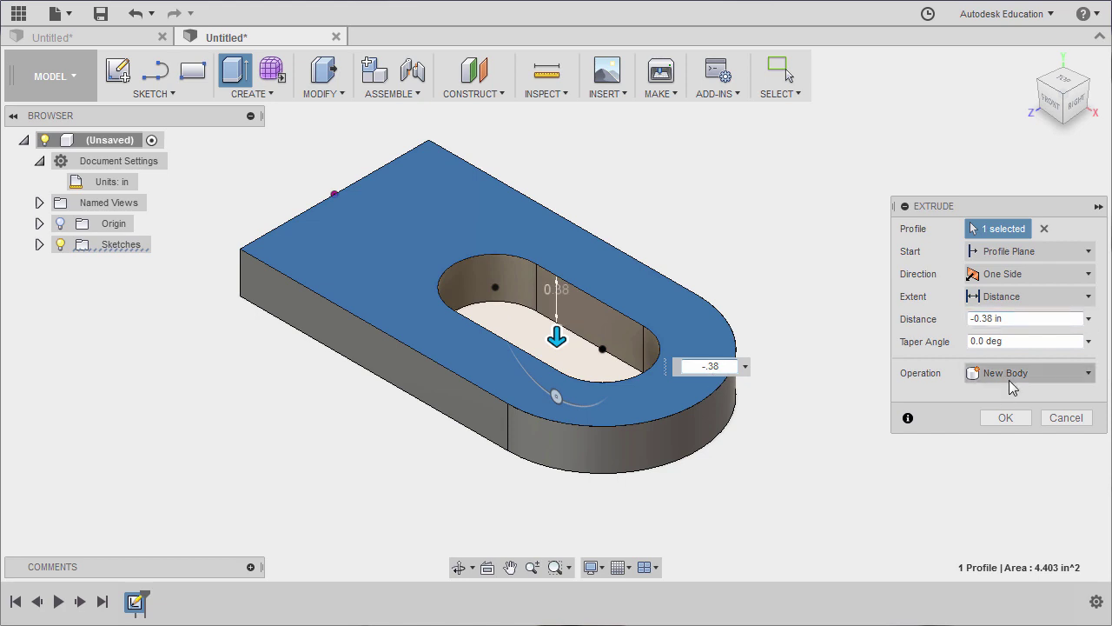
pyautogui.click(1005, 418)
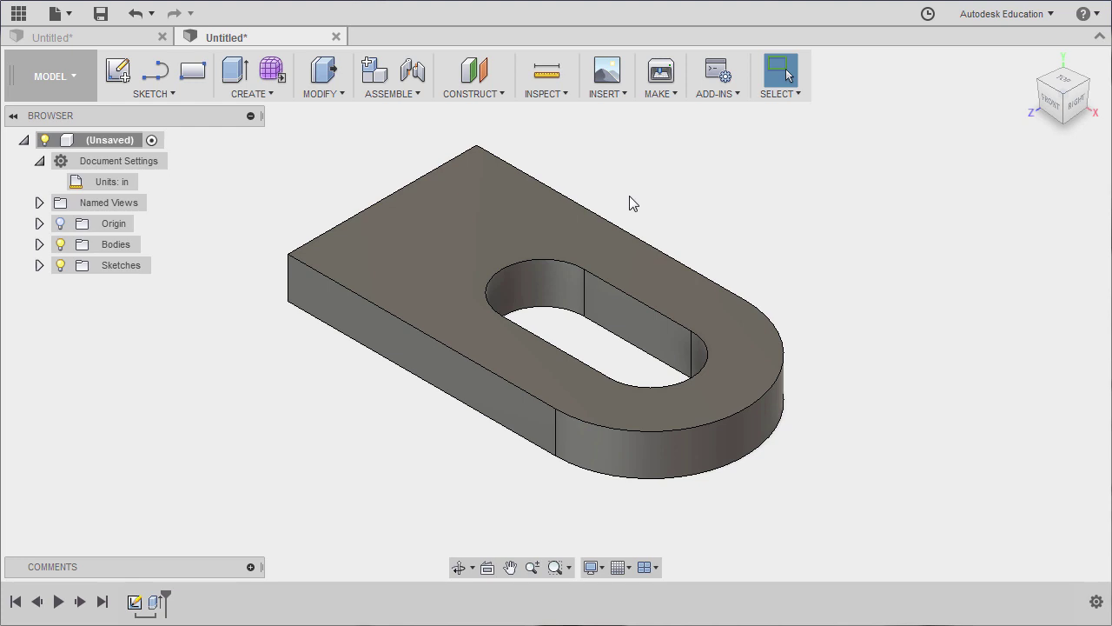
# - Start a new line sketch on the front origin plane
pyautogui.press('F6')
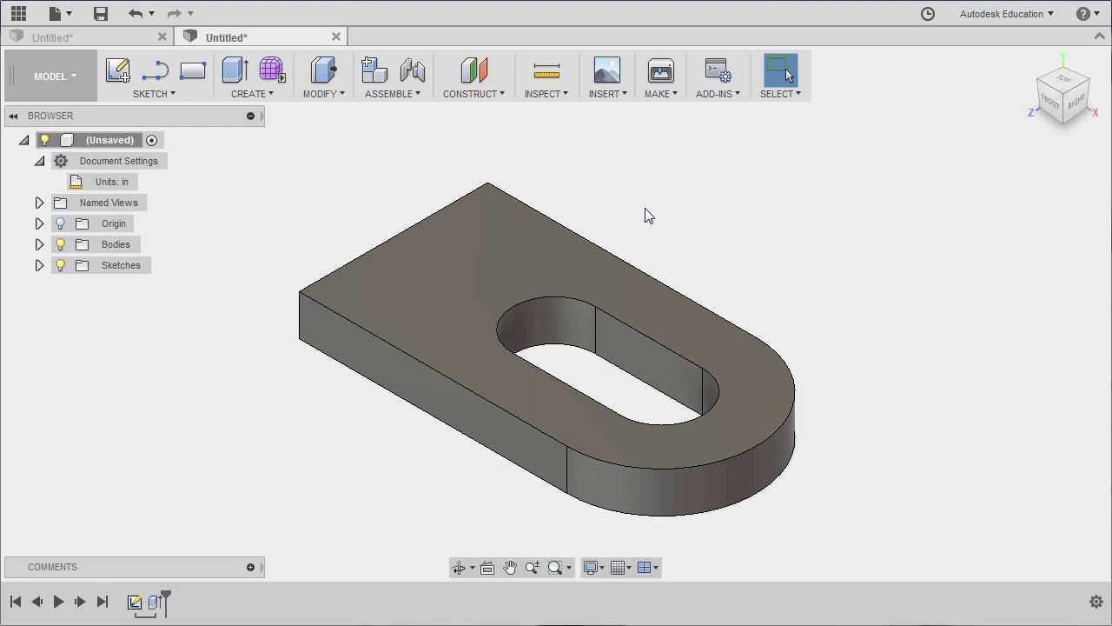
pyautogui.press('l')
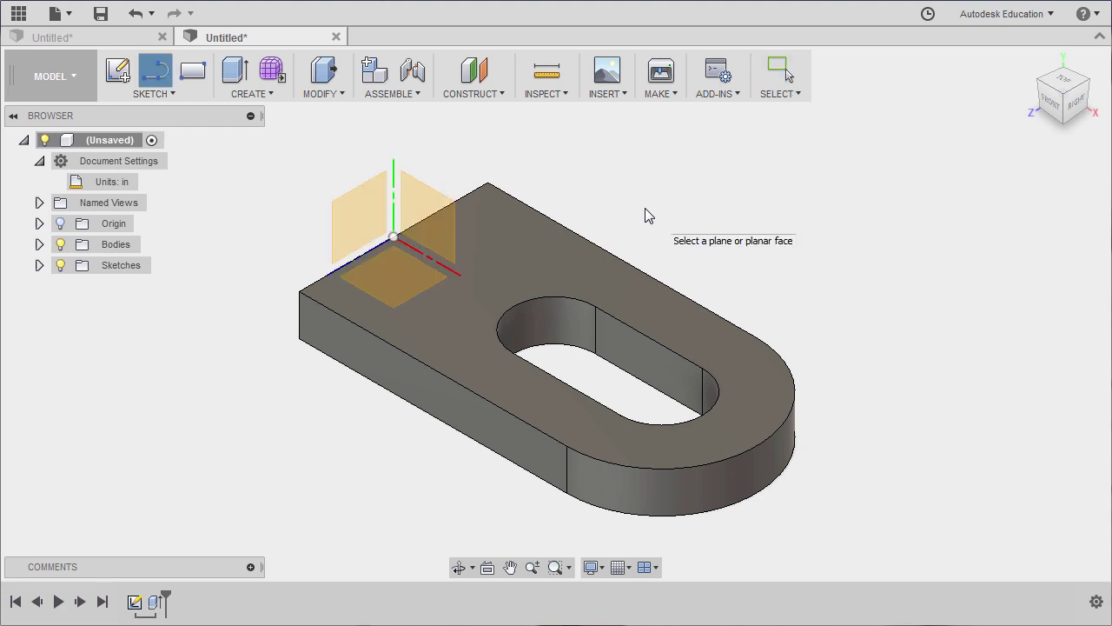
pyautogui.moveTo(645, 216); pyautogui.dragTo(666, 204, button='middle')
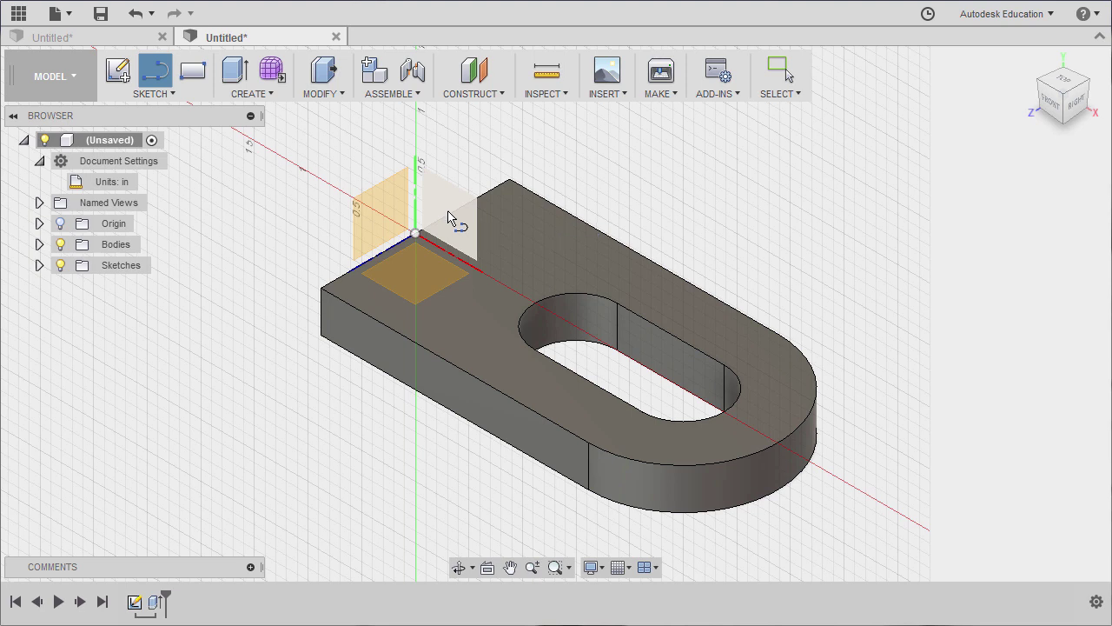
pyautogui.click(449, 216)
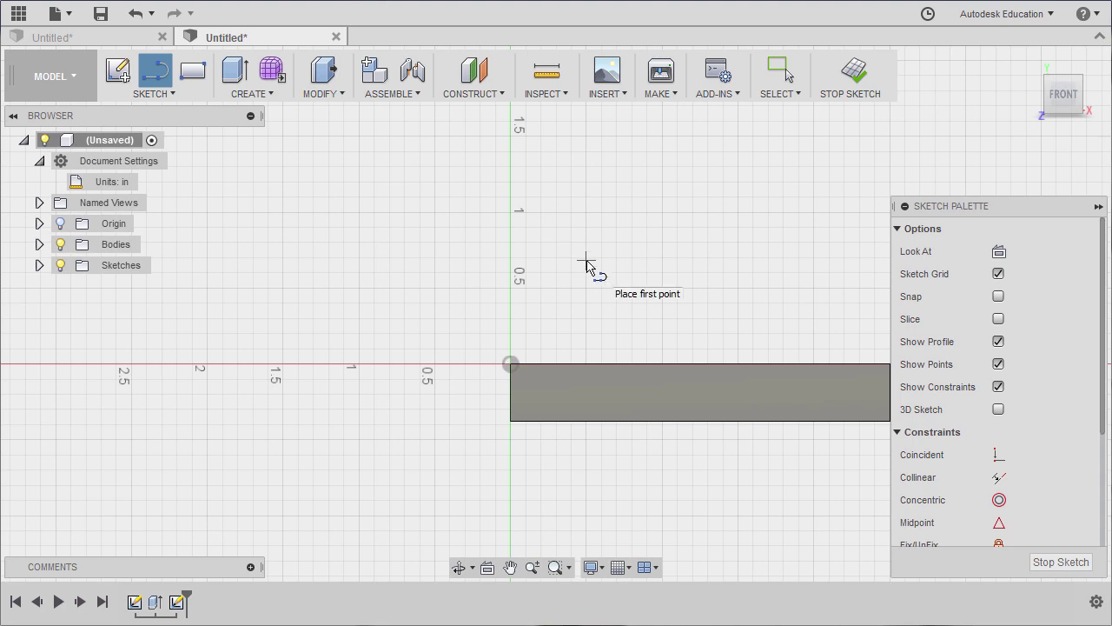
# - Draw the slanted tab from the origin: angled edge, short top end, long lower edge, closing at the plate's bottom corner
pyautogui.click(512, 365)
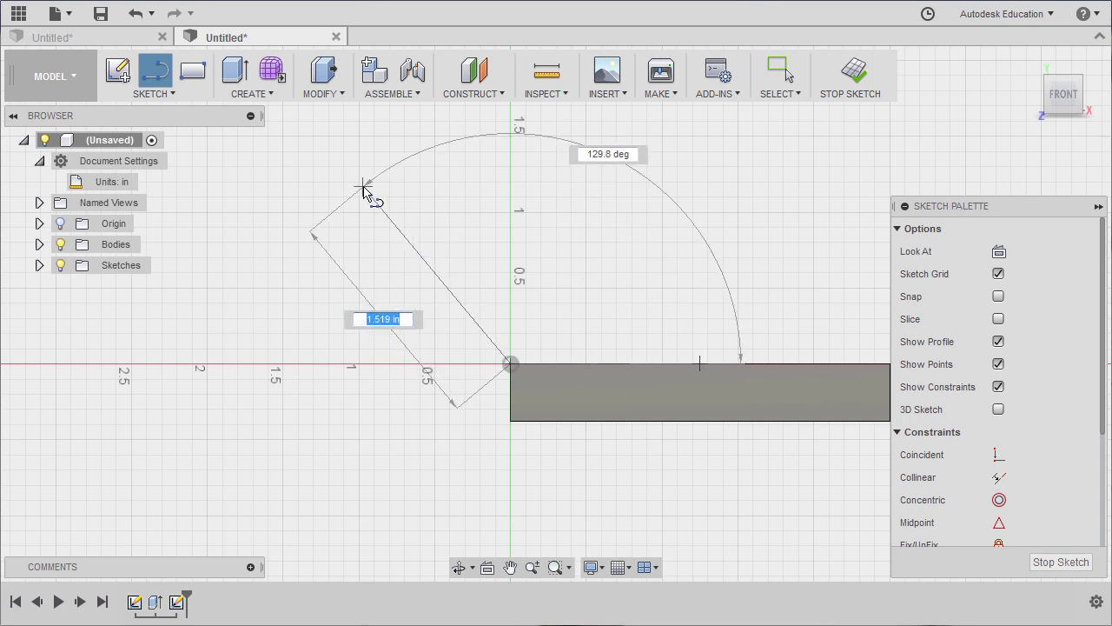
pyautogui.click(363, 187)
pyautogui.click(318, 226)
pyautogui.scroll(4, 470, 435)
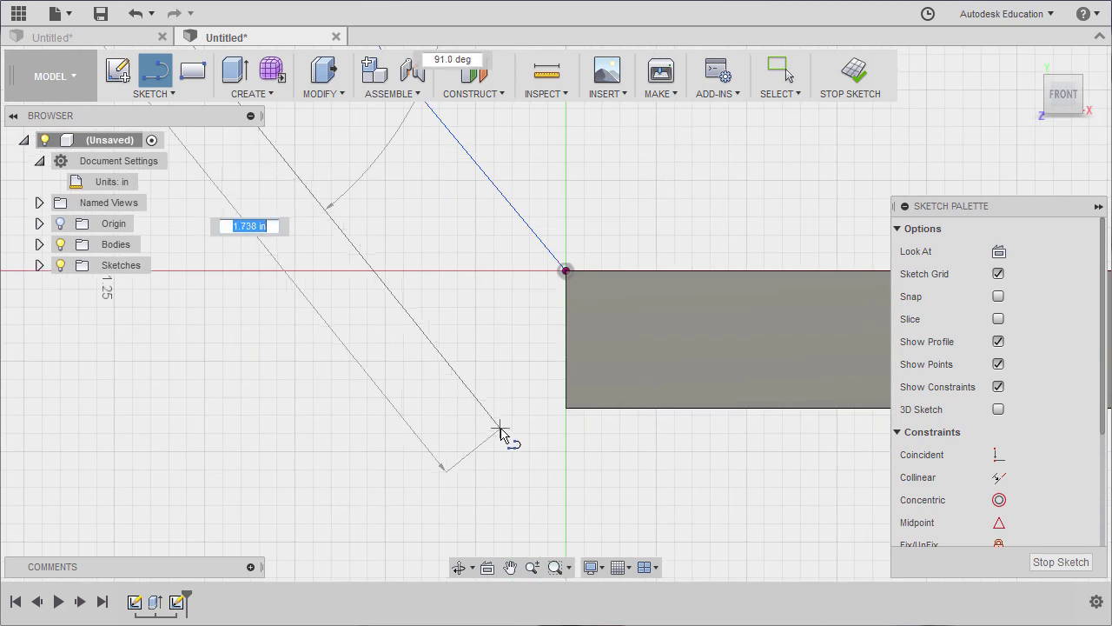
pyautogui.scroll(2, 502, 425)
pyautogui.click(492, 414)
pyautogui.scroll(1, 535, 420)
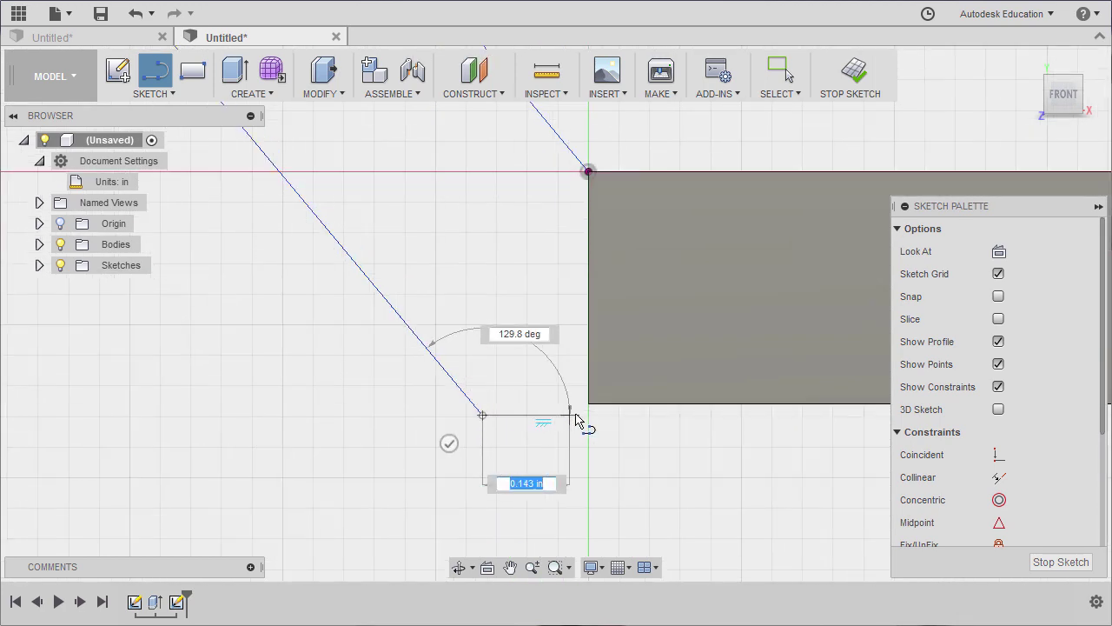
pyautogui.click(590, 405)
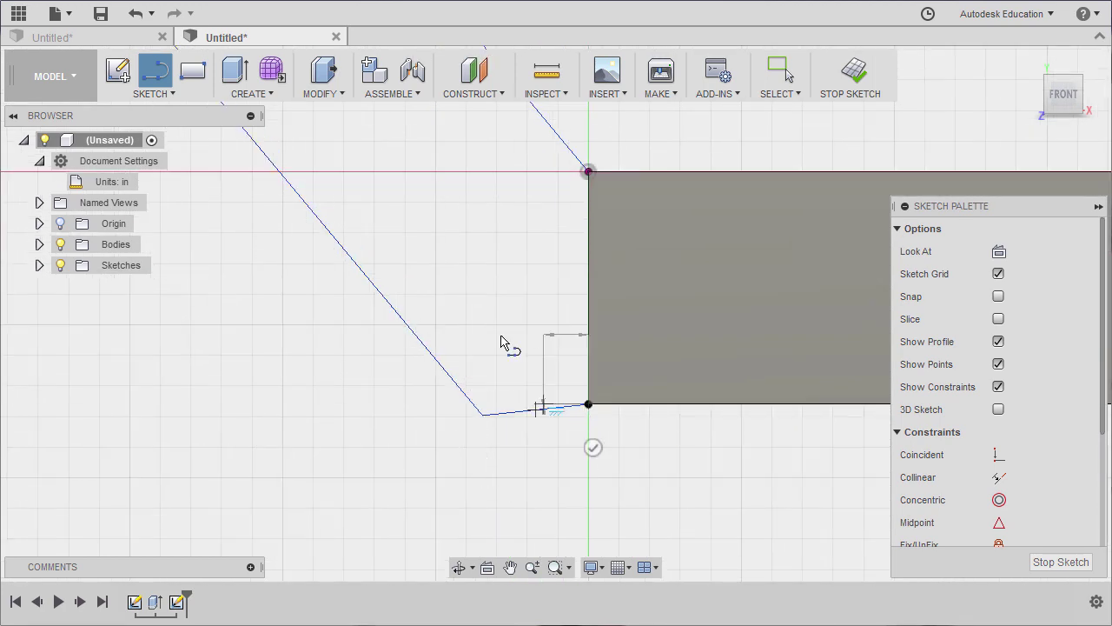
pyautogui.scroll(-2, 489, 313)
pyautogui.press('Escape')
pyautogui.scroll(-1, 496, 317)
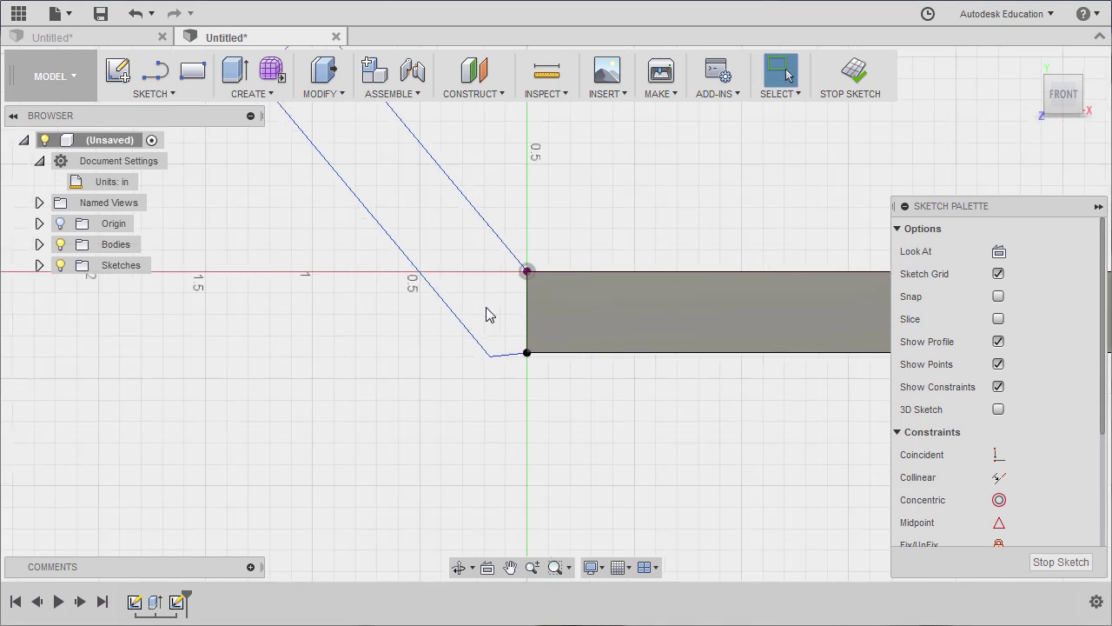
pyautogui.moveTo(484, 319); pyautogui.dragTo(495, 433, button='middle')
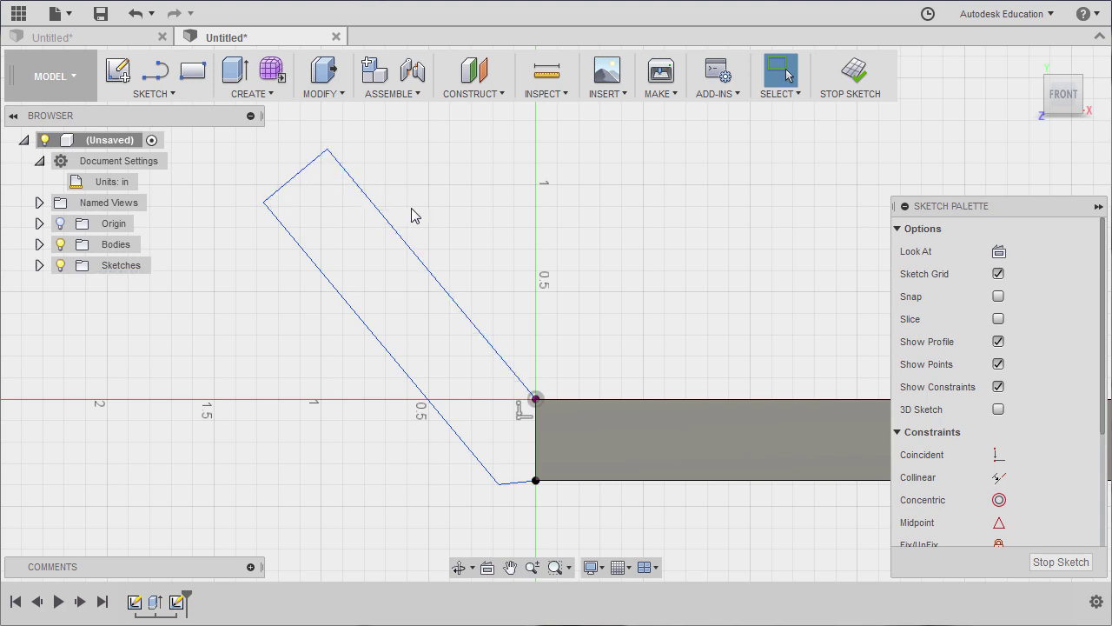
# - Make the tab's two slanted edges parallel, adjusting its top corner along the way
pyautogui.click(409, 248)
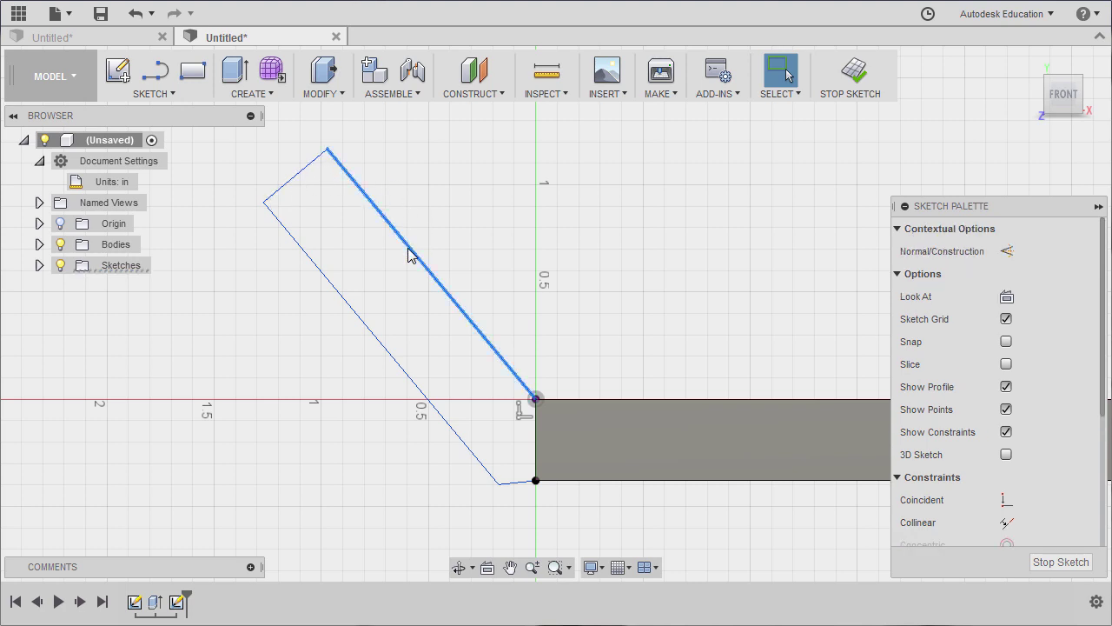
pyautogui.keyDown('ctrl'); pyautogui.click(385, 347); pyautogui.keyUp('ctrl')
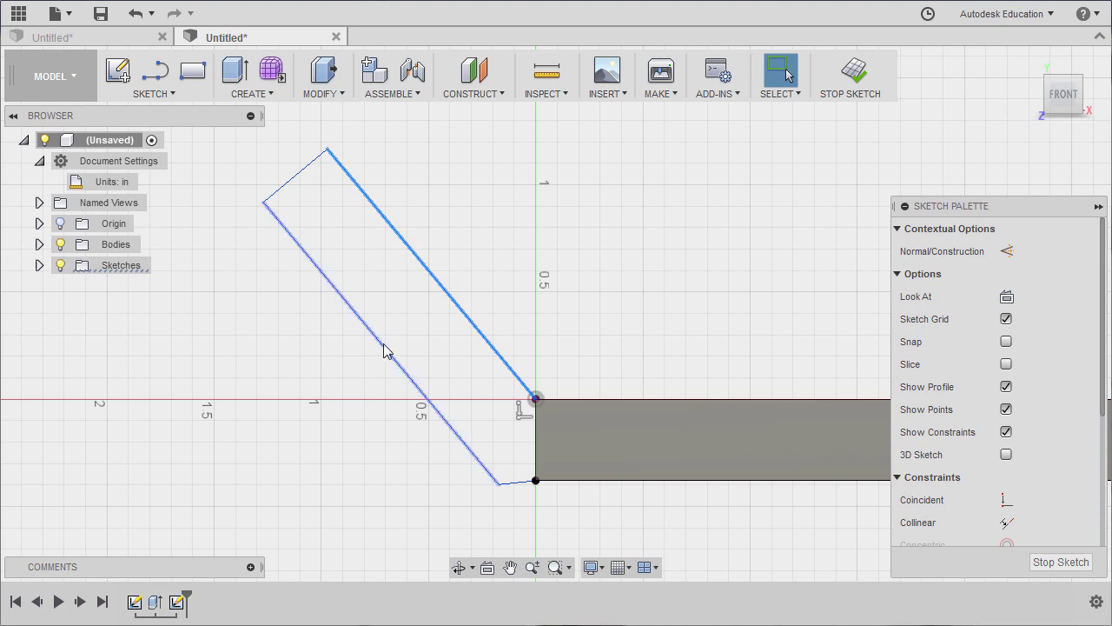
pyautogui.rightClick(439, 217)
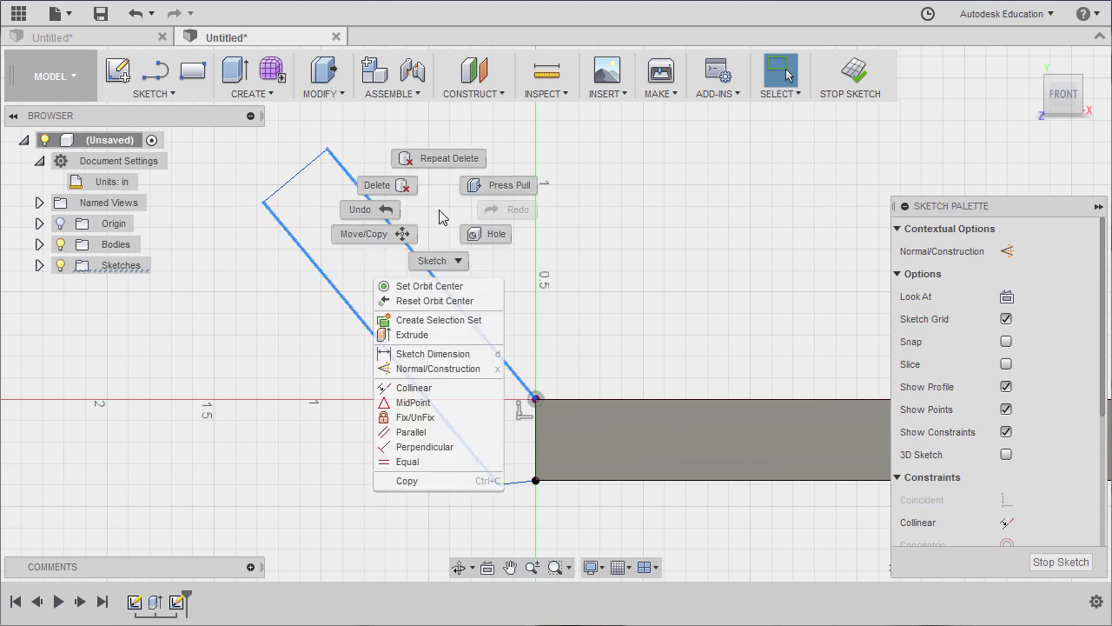
pyautogui.click(426, 432)
pyautogui.moveTo(326, 151)
pyautogui.mouseDown()
pyautogui.moveTo(319, 136)
pyautogui.moveTo(322, 174)
pyautogui.moveTo(341, 155)
pyautogui.moveTo(310, 134)
pyautogui.moveTo(291, 165)
pyautogui.moveTo(340, 166)
pyautogui.moveTo(295, 147)
pyautogui.moveTo(323, 174)
pyautogui.moveTo(310, 151)
pyautogui.mouseUp()
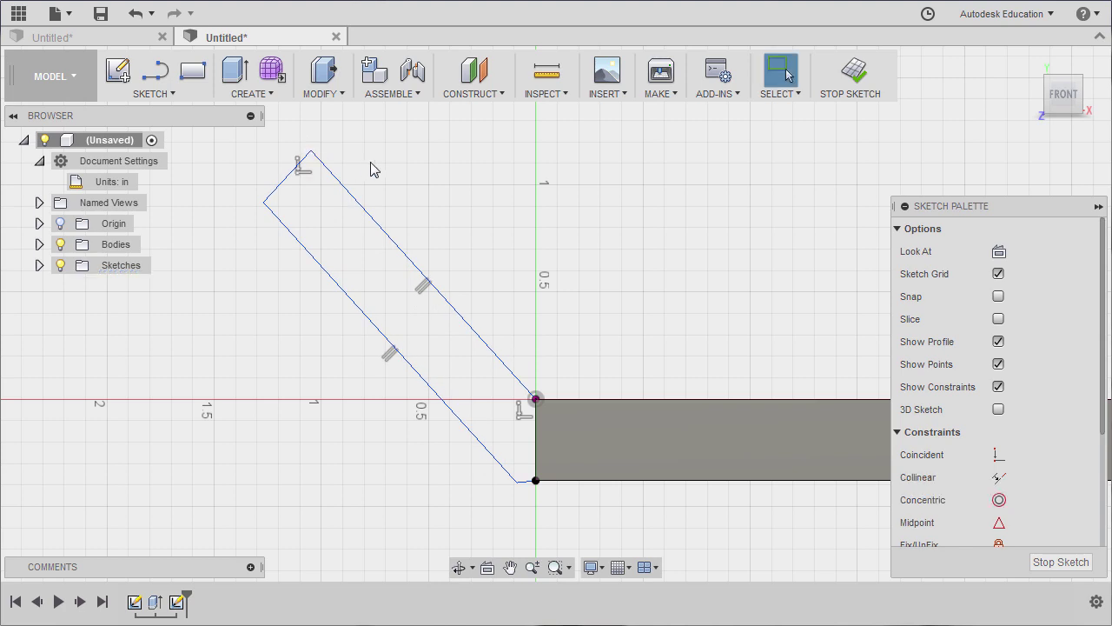
pyautogui.click(292, 173)
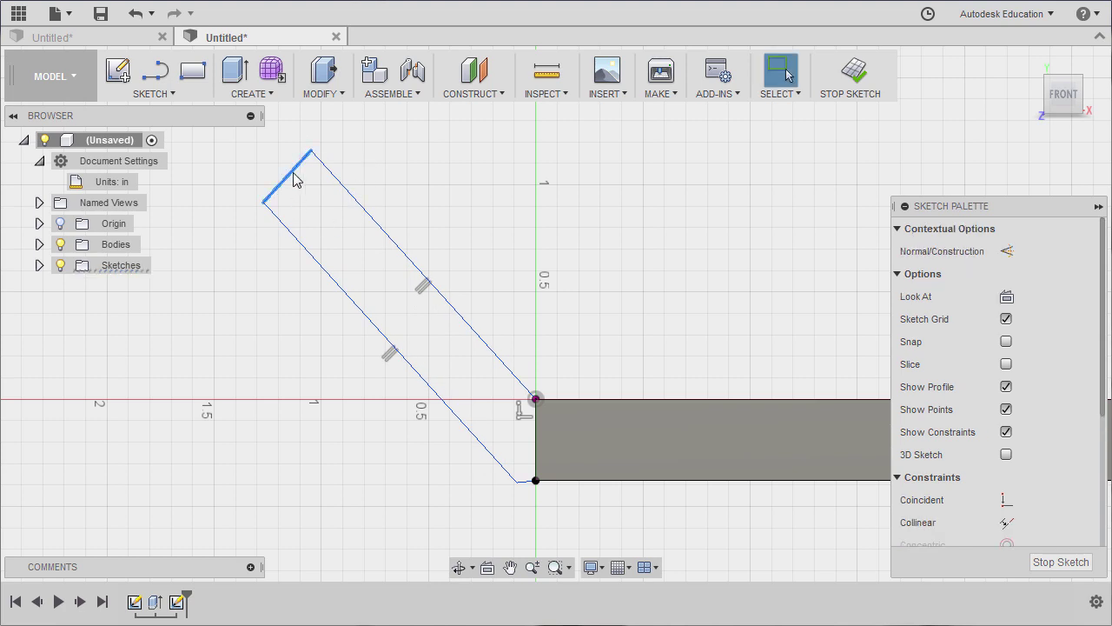
pyautogui.keyDown('shift'); pyautogui.click(352, 206); pyautogui.keyUp('shift')
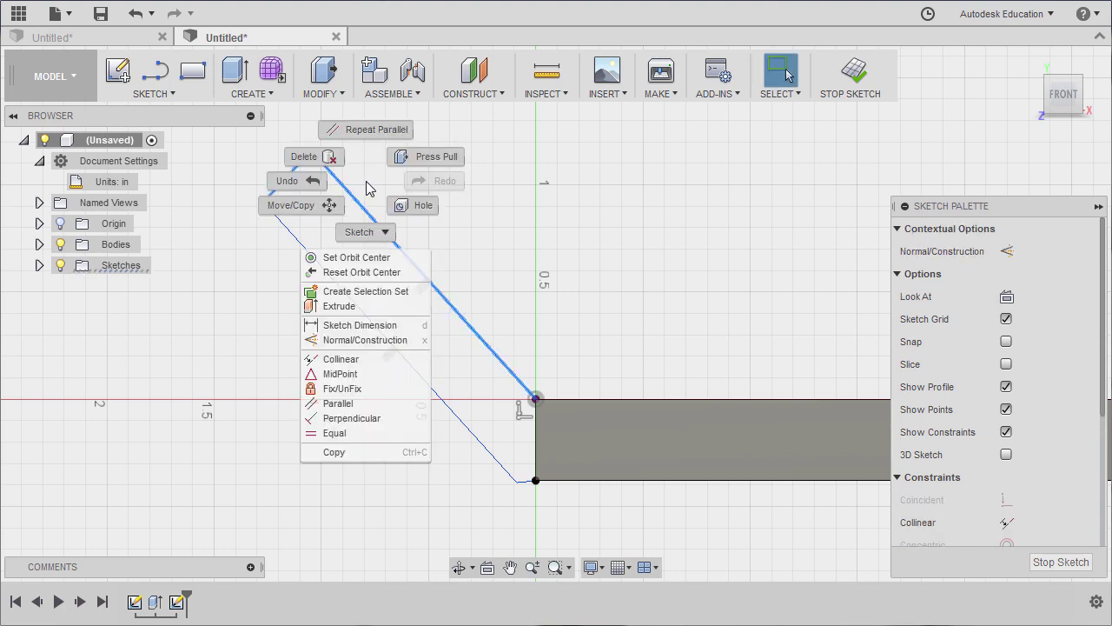
pyautogui.click(338, 404)
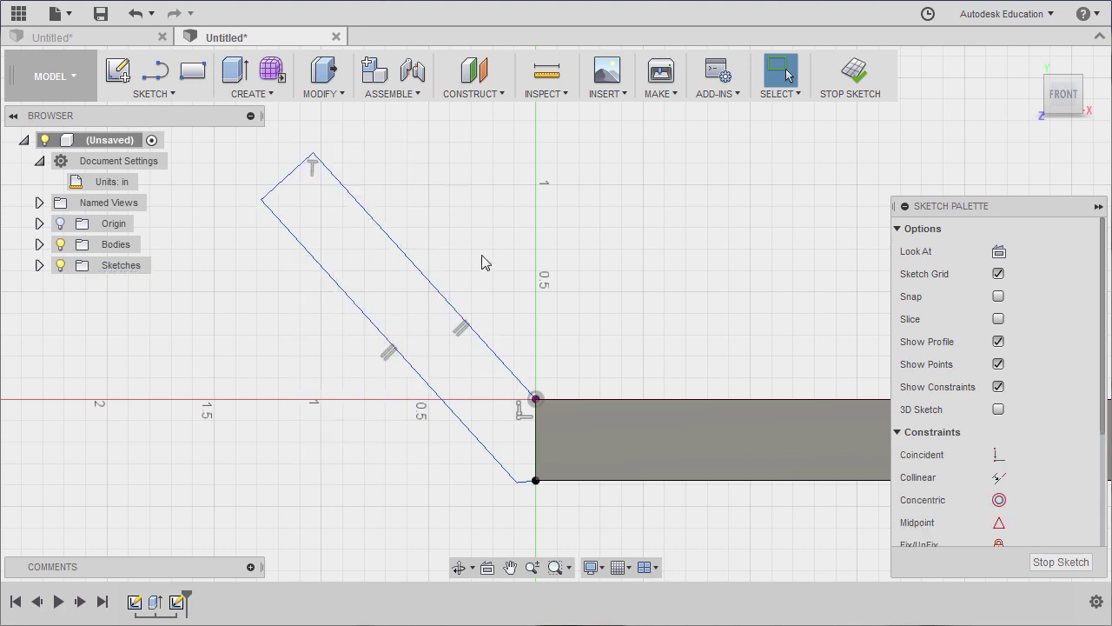
# - Make the tab's short bottom line collinear with the base's bottom edge
pyautogui.scroll(4, 522, 404)
pyautogui.moveTo(521, 404)
pyautogui.mouseDown(button='middle')
pyautogui.moveTo(502, 308)
pyautogui.moveTo(480, 279)
pyautogui.mouseUp(button='middle')
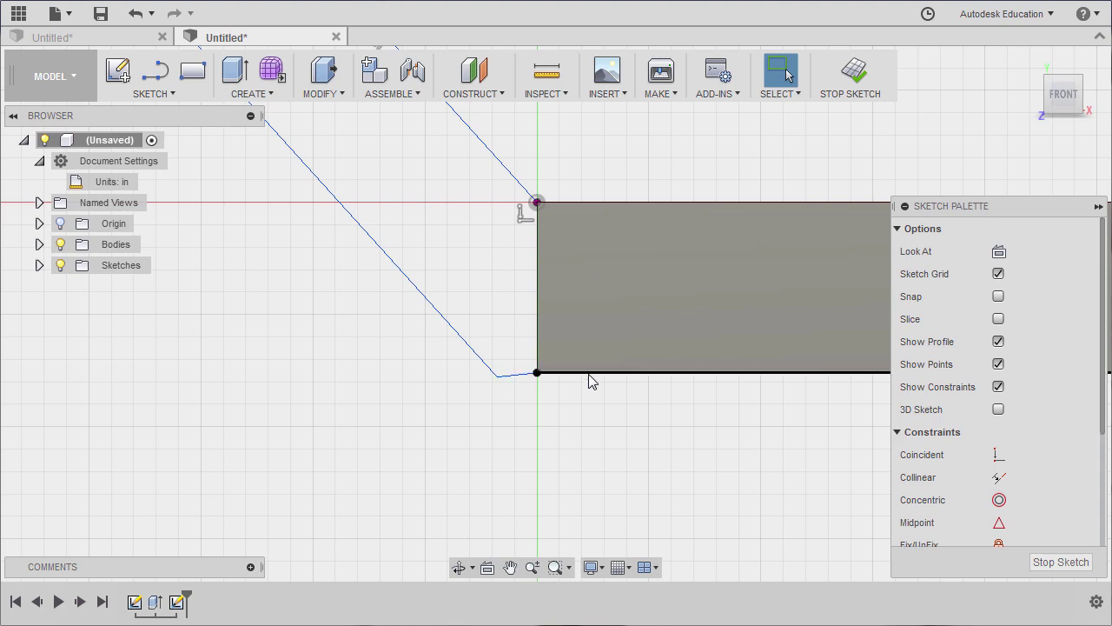
pyautogui.scroll(3, 561, 401)
pyautogui.moveTo(514, 412); pyautogui.dragTo(509, 409, button='middle')
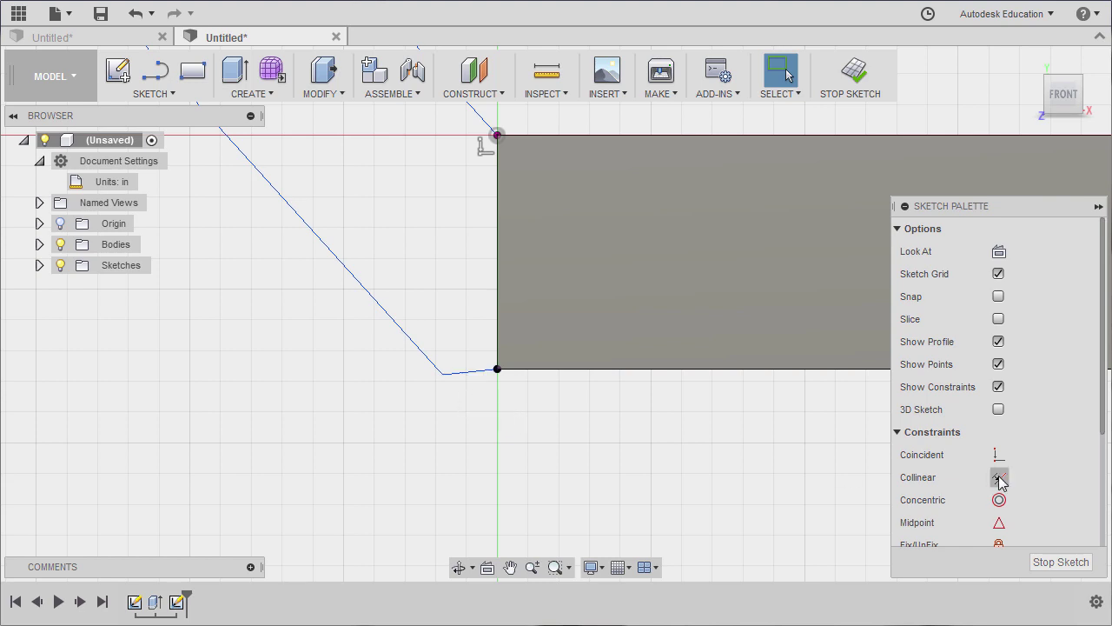
pyautogui.scroll(-3, 1002, 474)
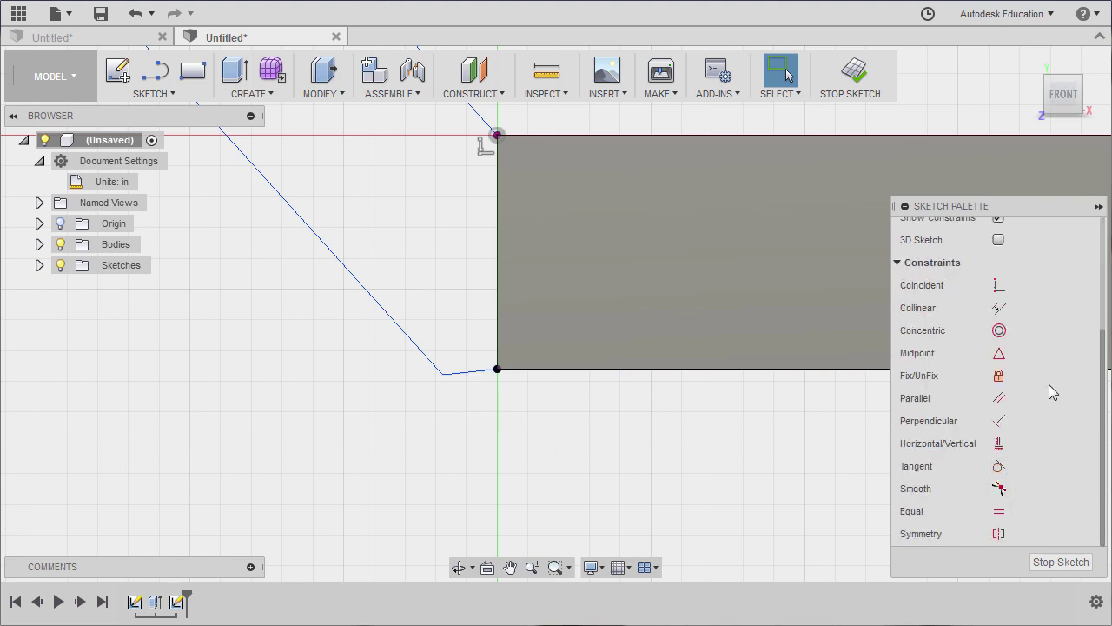
pyautogui.click(999, 307)
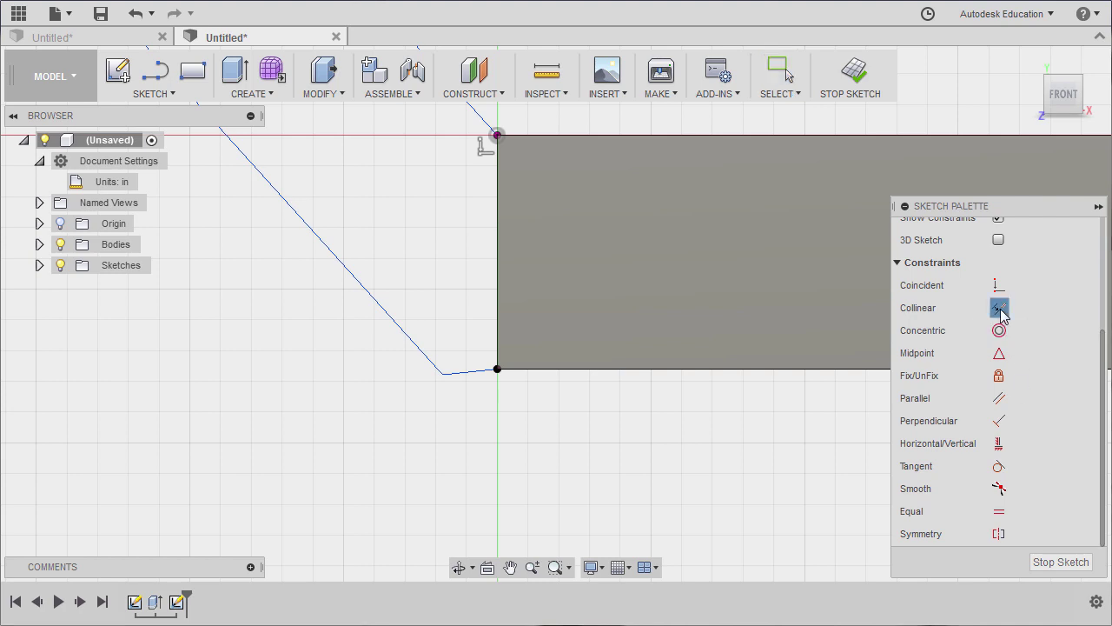
pyautogui.click(577, 370)
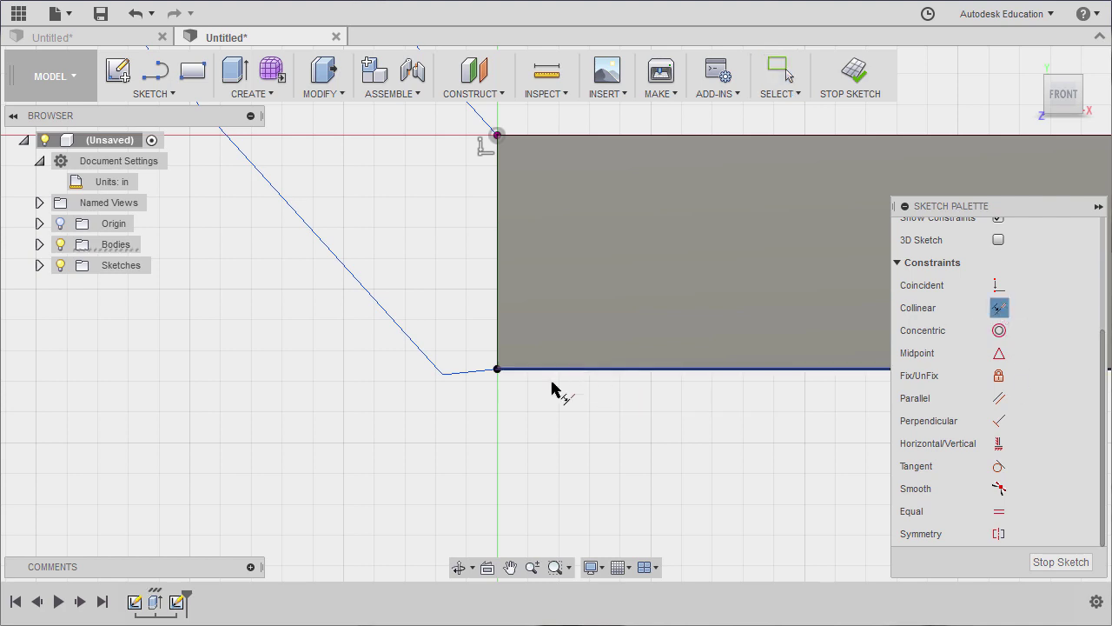
pyautogui.click(474, 373)
pyautogui.scroll(-5, 450, 363)
pyautogui.press('Escape')
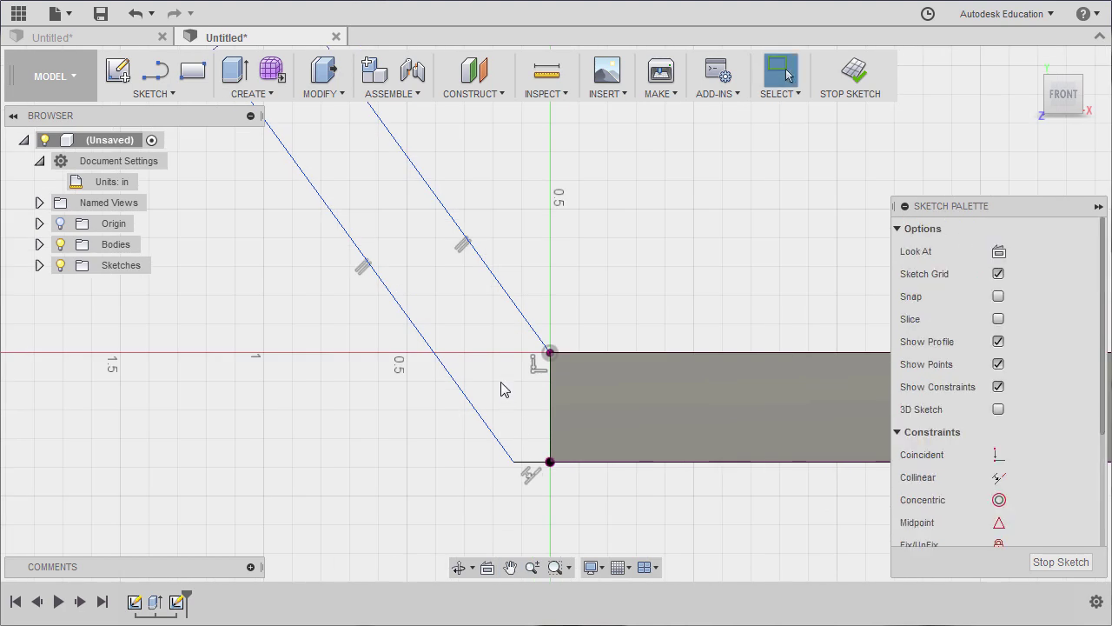
# - Dimension the tab's width between its slanted edges to 0.38 in
pyautogui.scroll(1, 462, 359)
pyautogui.moveTo(462, 359); pyautogui.dragTo(503, 374, button='middle')
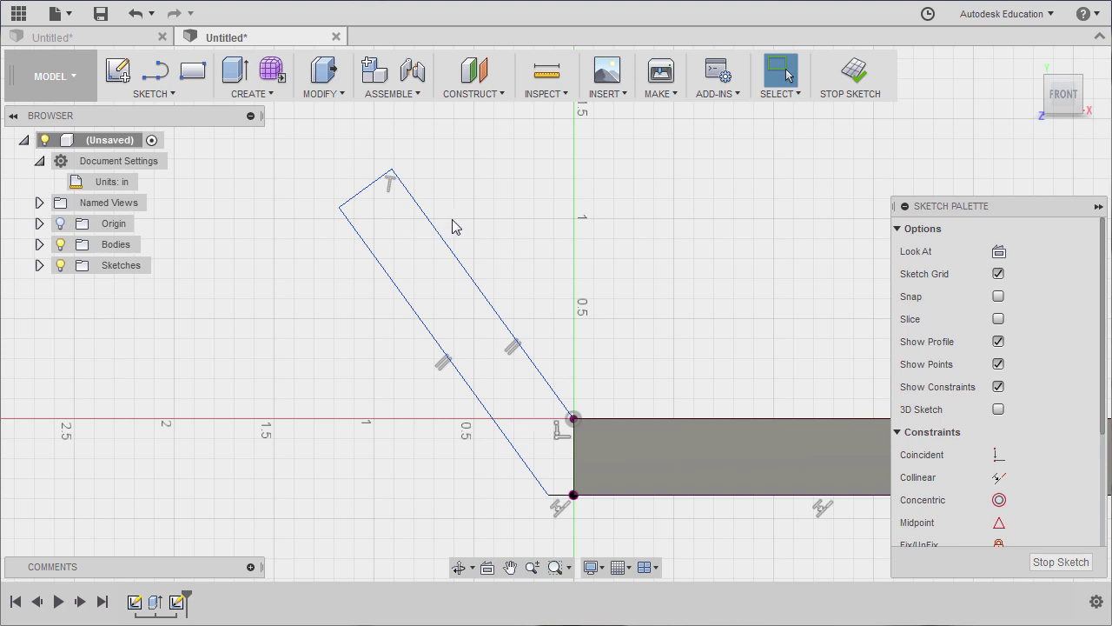
pyautogui.press('d')
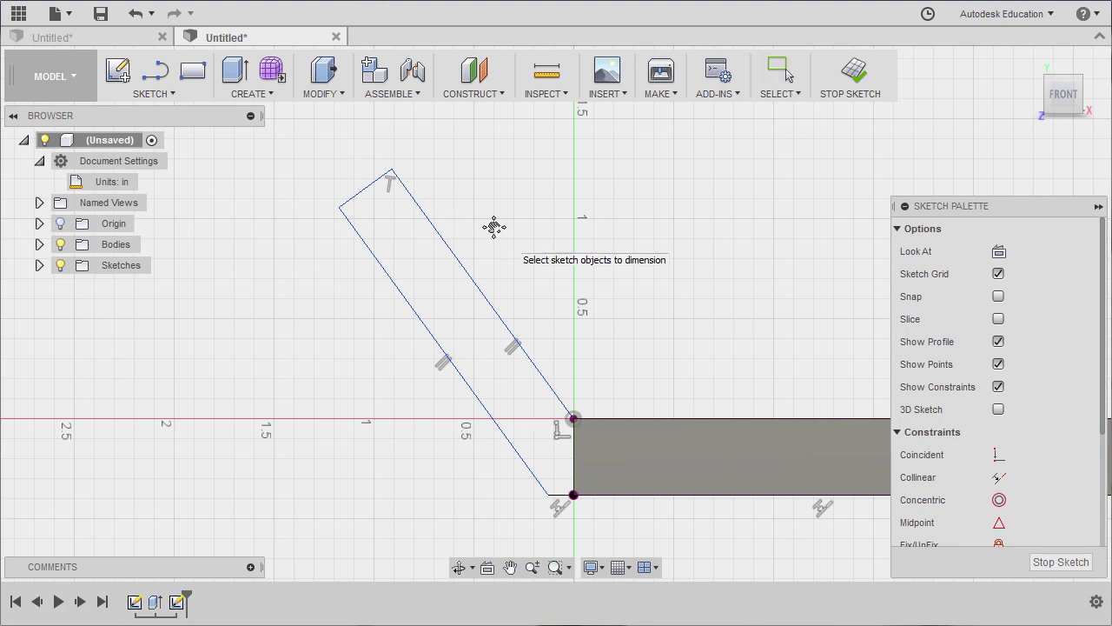
pyautogui.click(487, 304)
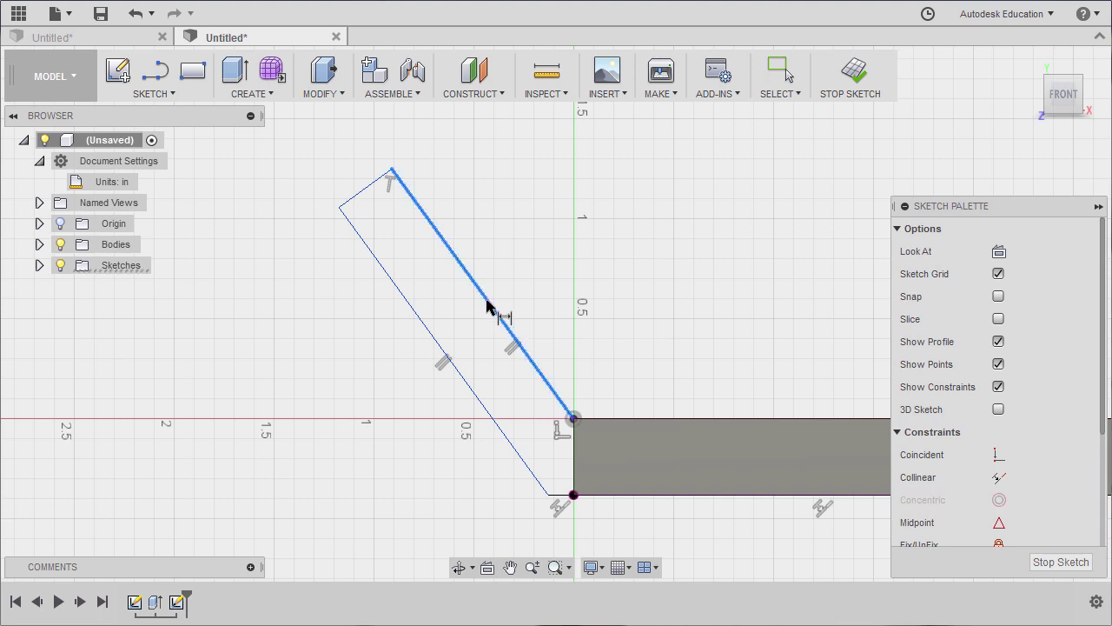
pyautogui.click(434, 339)
pyautogui.moveTo(421, 300); pyautogui.dragTo(454, 359, button='middle')
pyautogui.click(385, 229)
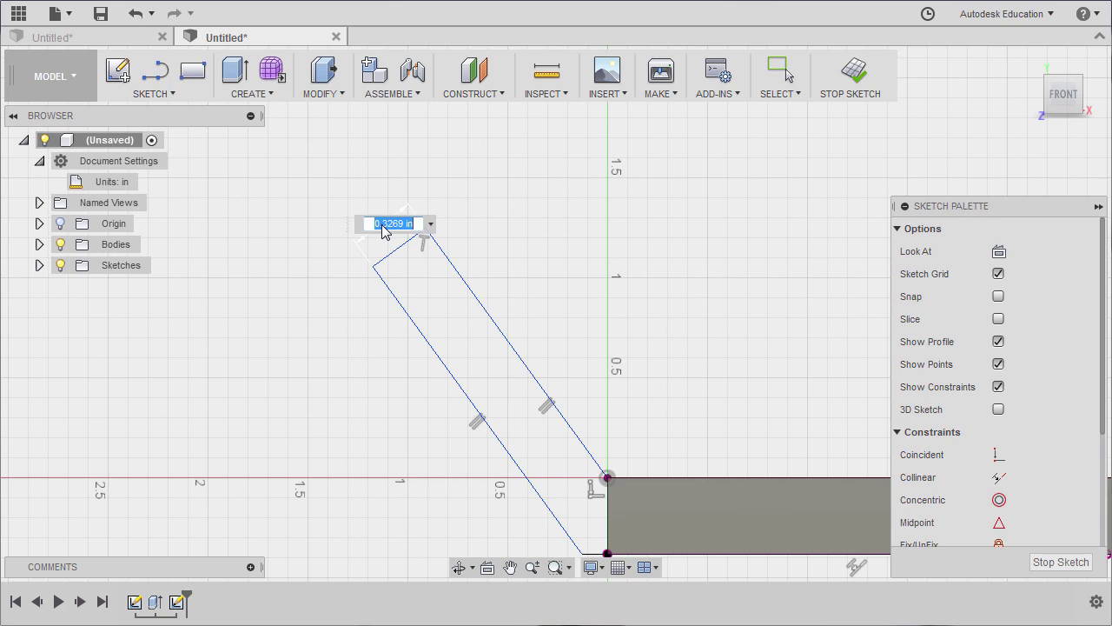
pyautogui.press('BackSpace')
pyautogui.write('.38')
pyautogui.press('Return')
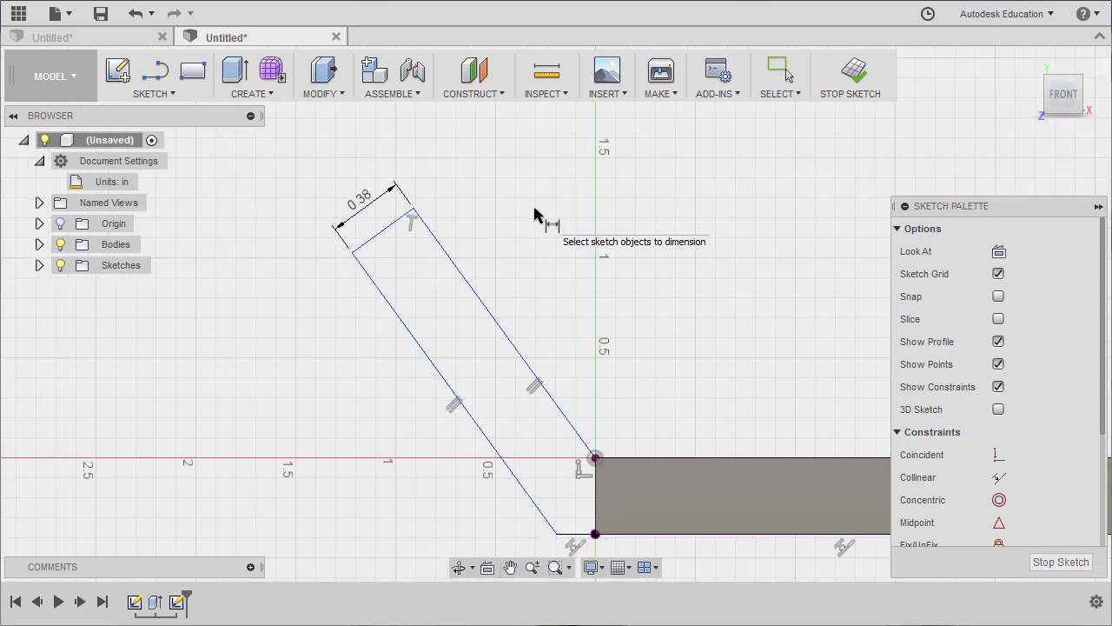
# - Dimension the tab's long right edge to 1.5 in
pyautogui.click(511, 337)
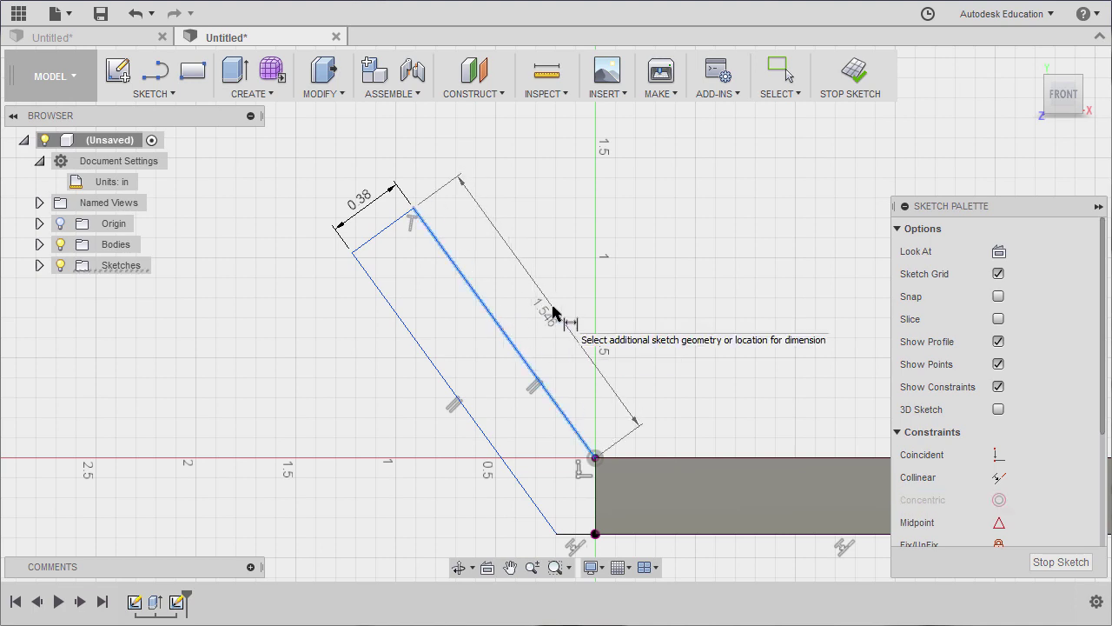
pyautogui.click(552, 311)
pyautogui.write('1.5')
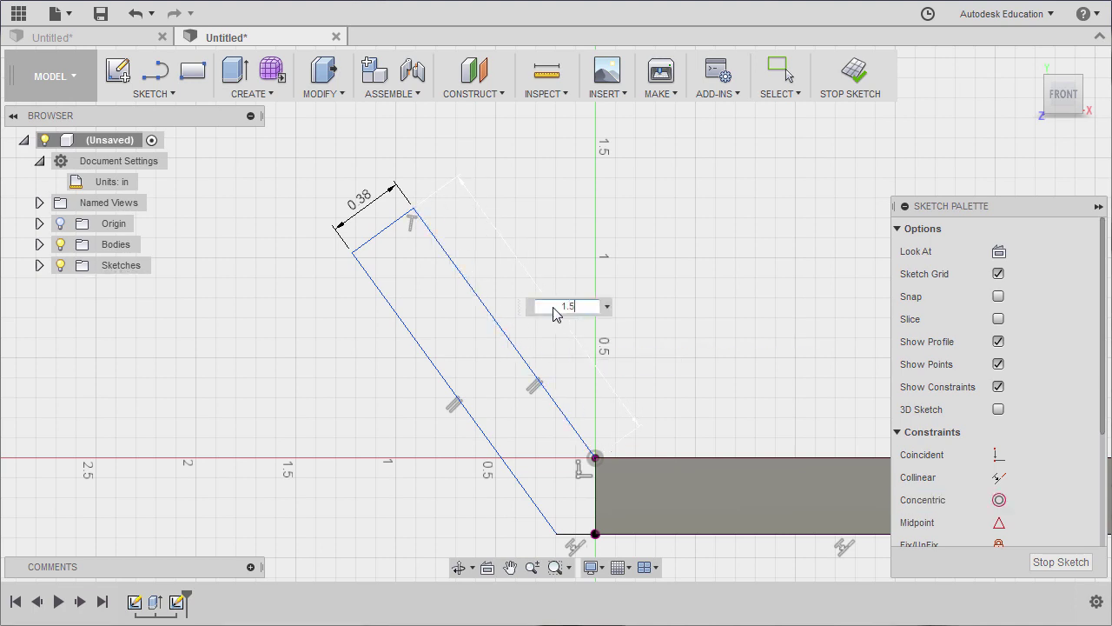
pyautogui.press('Return')
pyautogui.press('Escape')
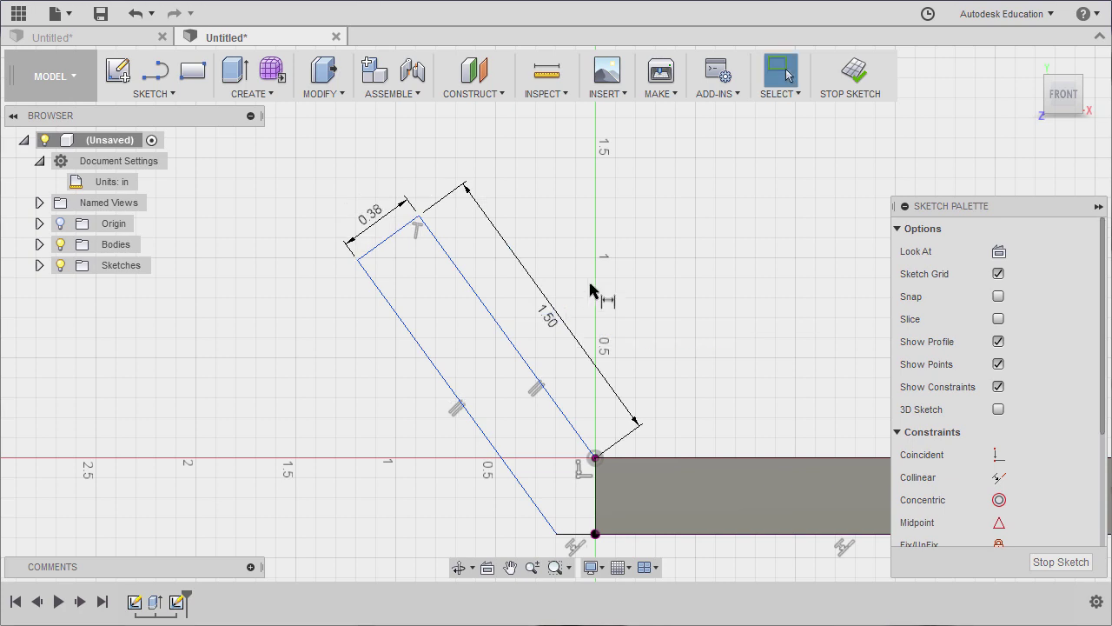
pyautogui.moveTo(590, 289); pyautogui.dragTo(583, 204, button='middle')
pyautogui.moveTo(549, 456); pyautogui.dragTo(504, 461)
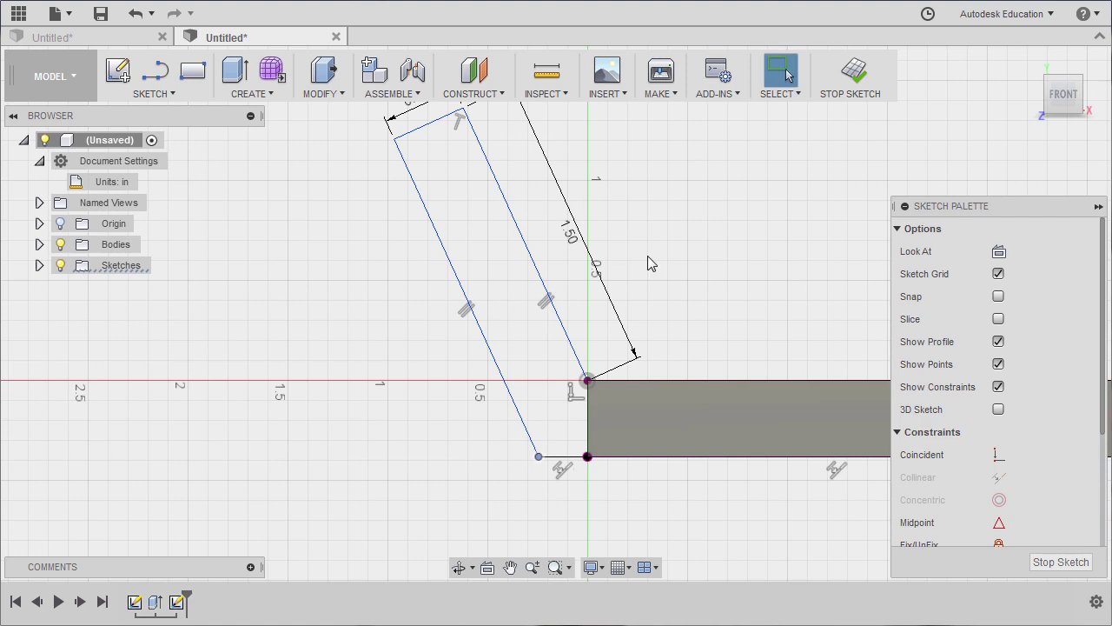
pyautogui.moveTo(655, 251); pyautogui.dragTo(603, 286, button='middle')
pyautogui.scroll(-1, 603, 285)
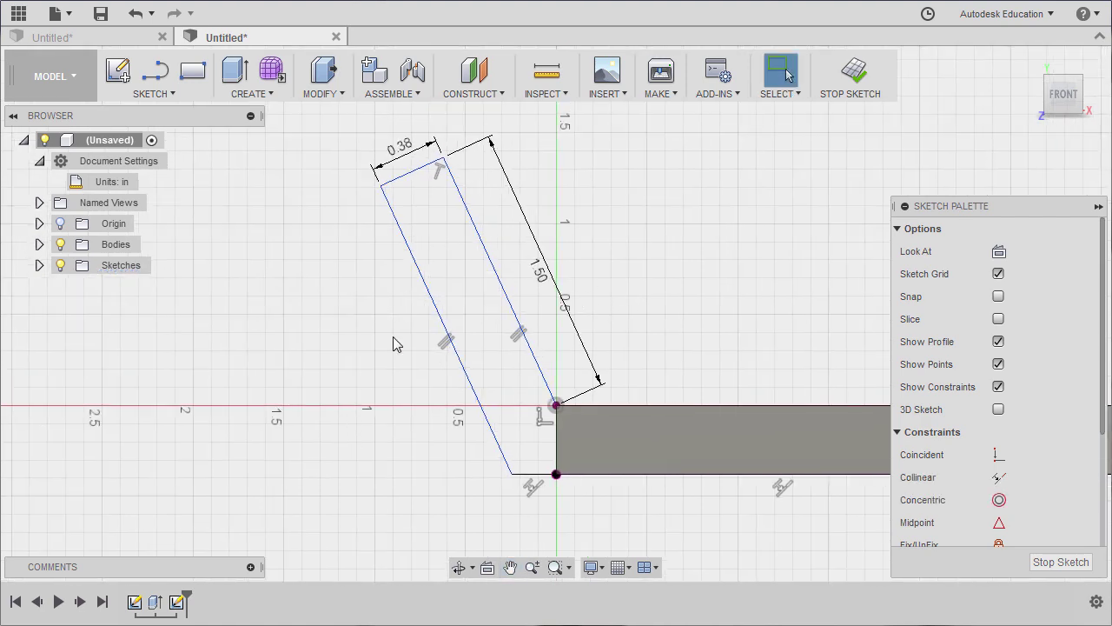
# - Add a 60° angle dimension between the tab's left edge and the bottom line
pyautogui.press('d')
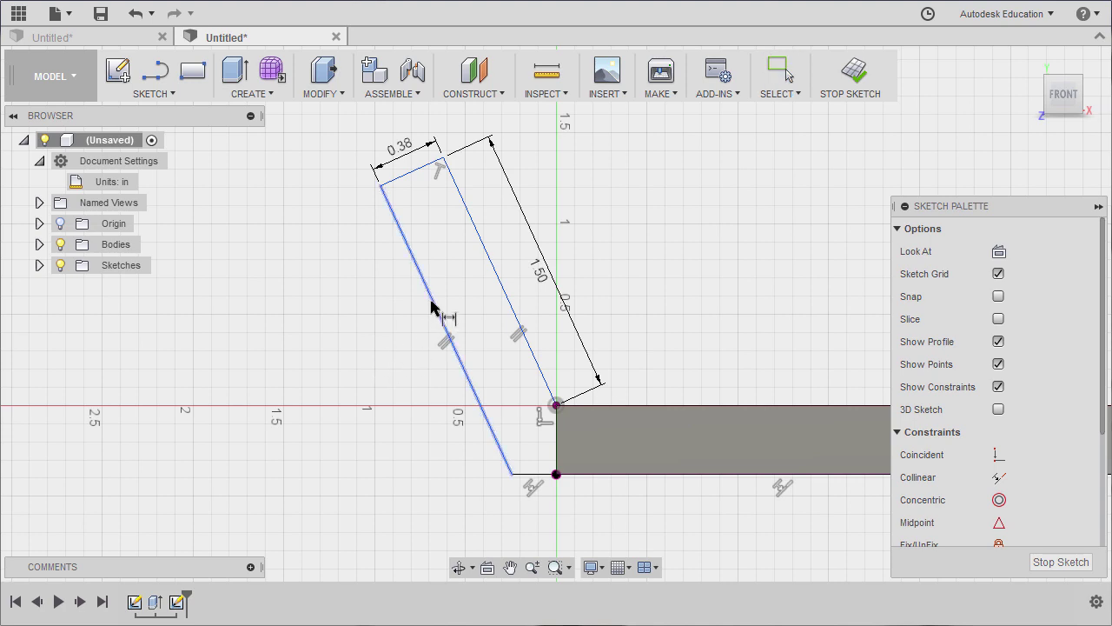
pyautogui.click(437, 314)
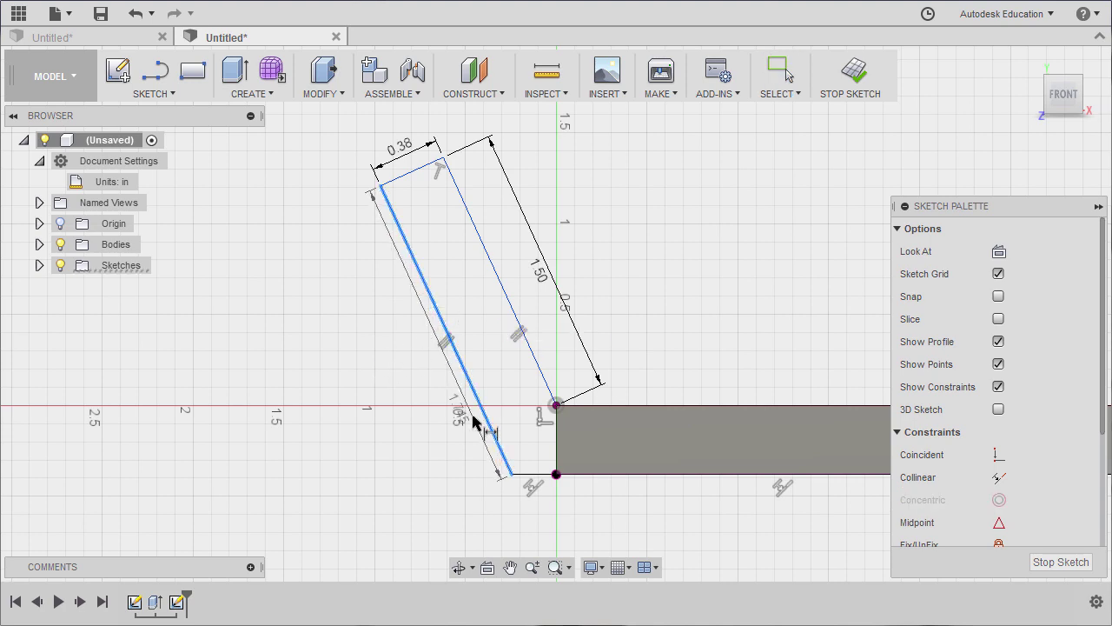
pyautogui.click(606, 475)
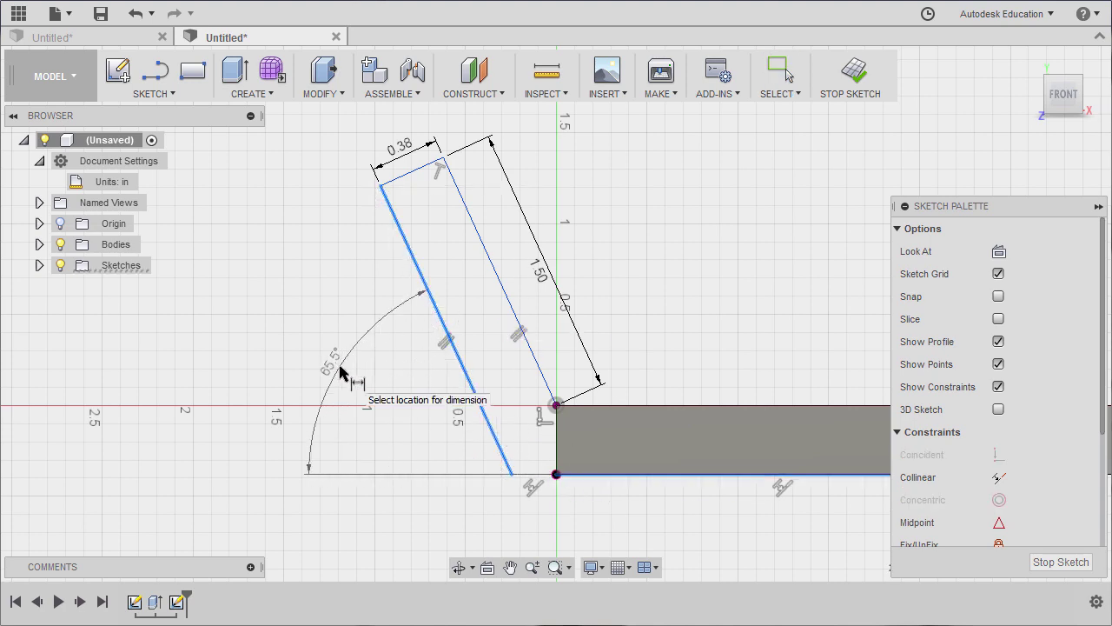
pyautogui.click(340, 370)
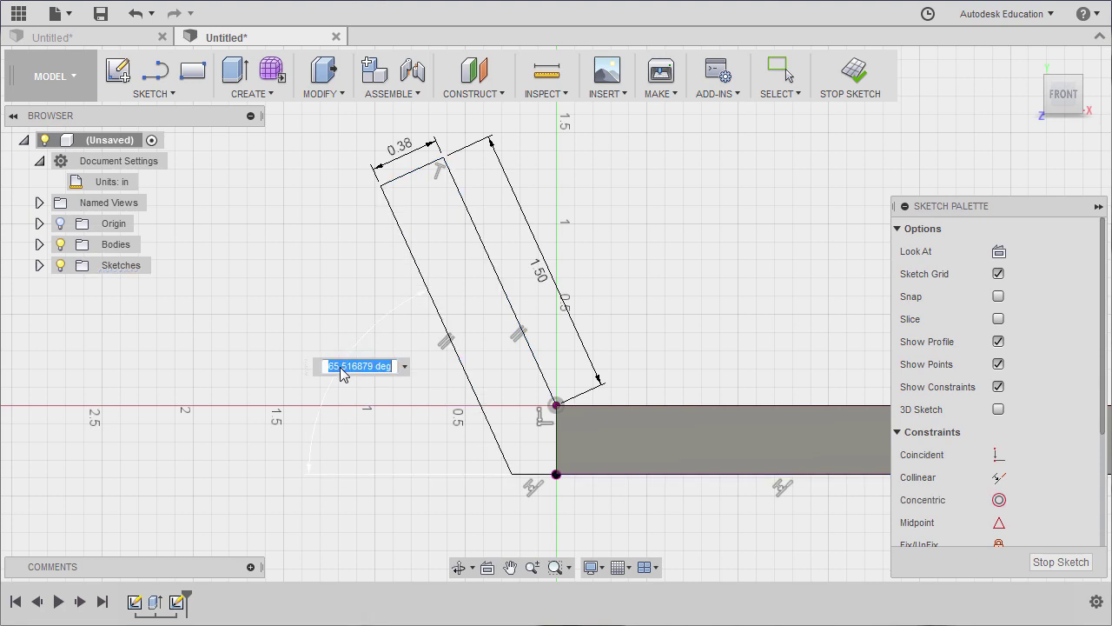
pyautogui.write('60')
pyautogui.press('Return')
pyautogui.press('Escape')
pyautogui.scroll(1, 528, 419)
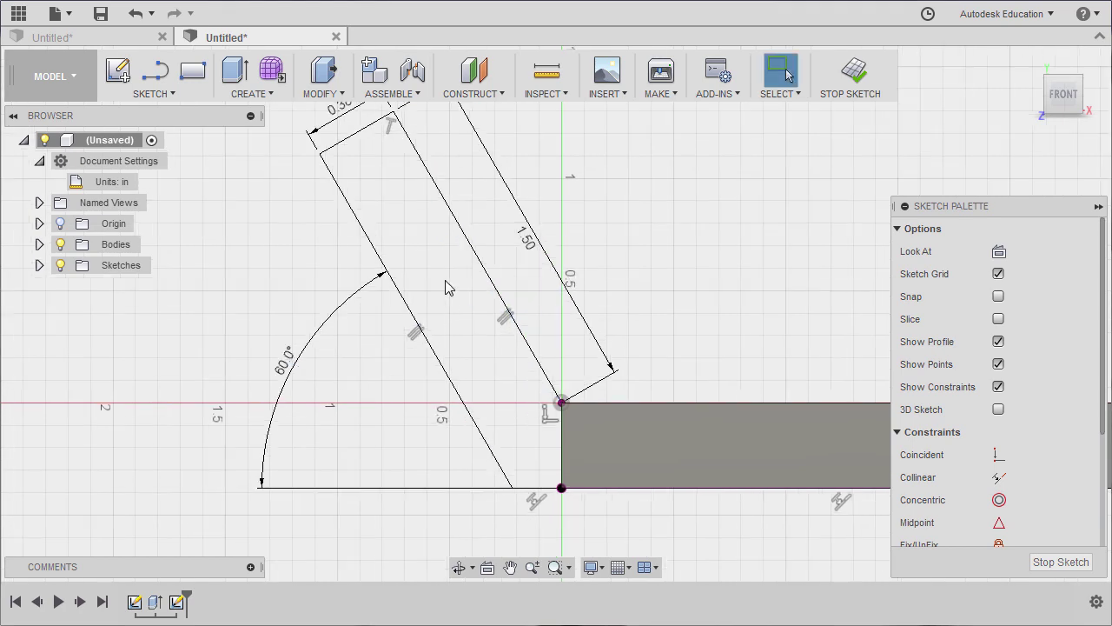
pyautogui.moveTo(446, 287); pyautogui.dragTo(459, 302, button='middle')
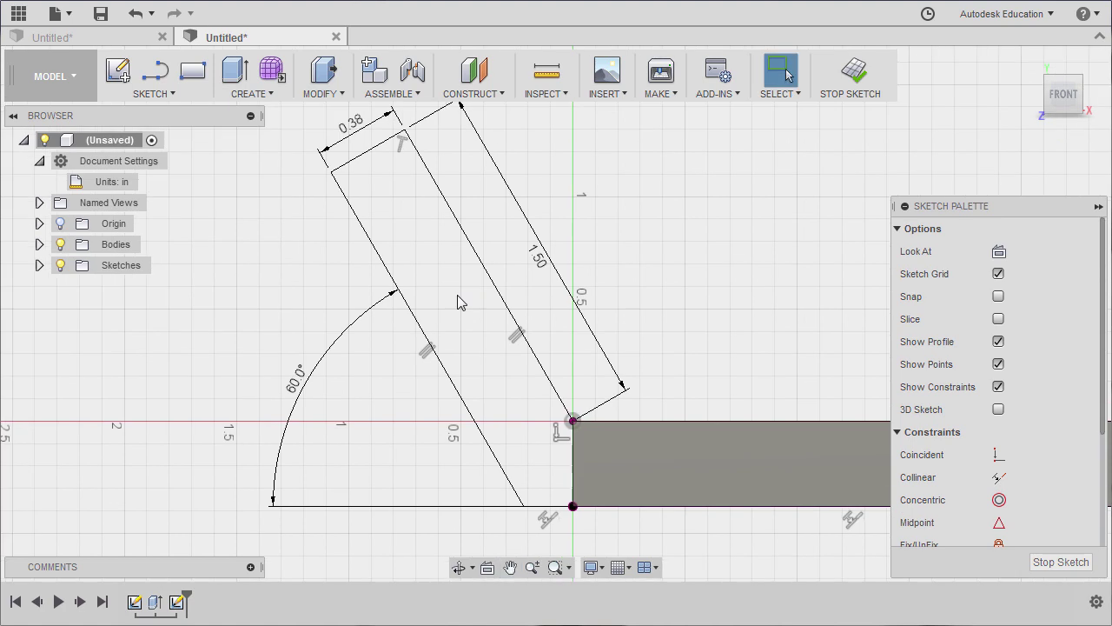
pyautogui.scroll(2, 548, 469)
pyautogui.scroll(3, 547, 421)
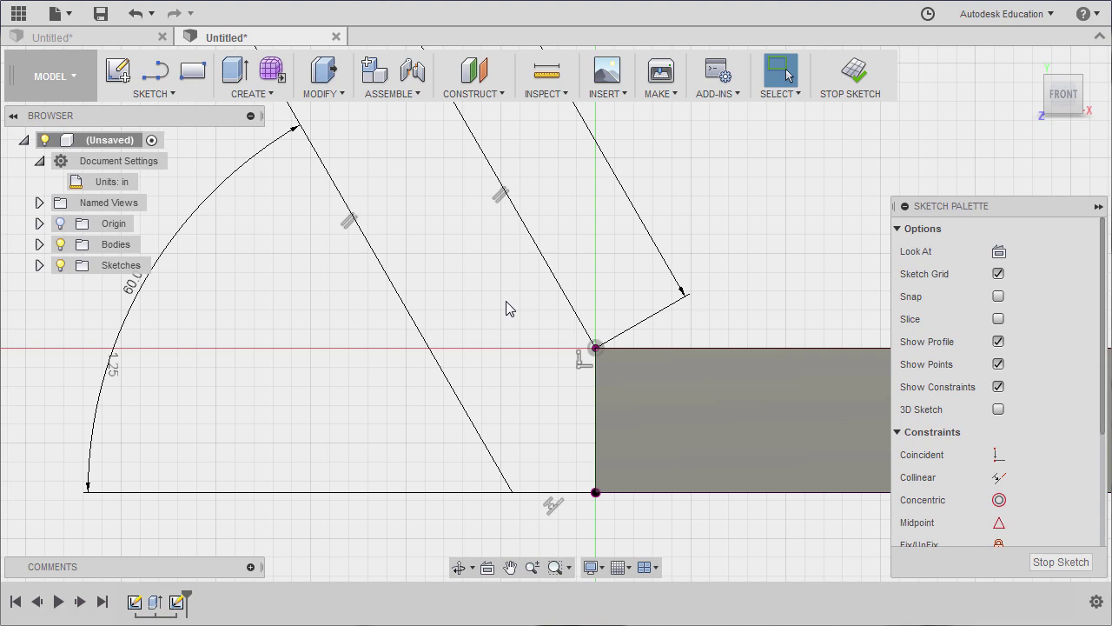
# - Close the tab with a vertical line between its upper and bottom corners, then select its profile
pyautogui.press('l')
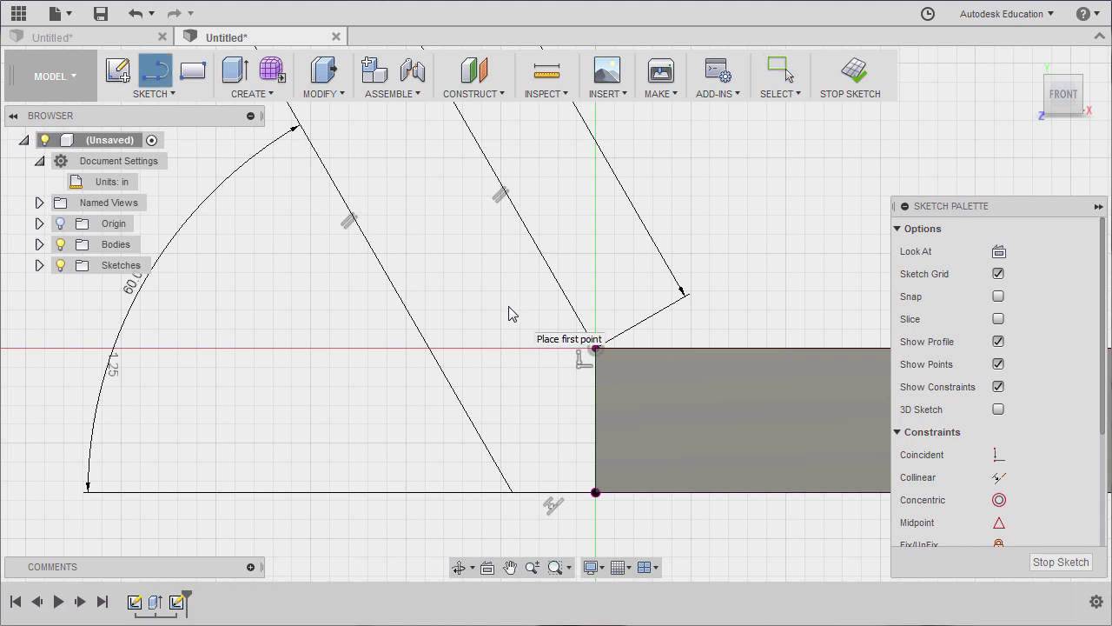
pyautogui.click(596, 346)
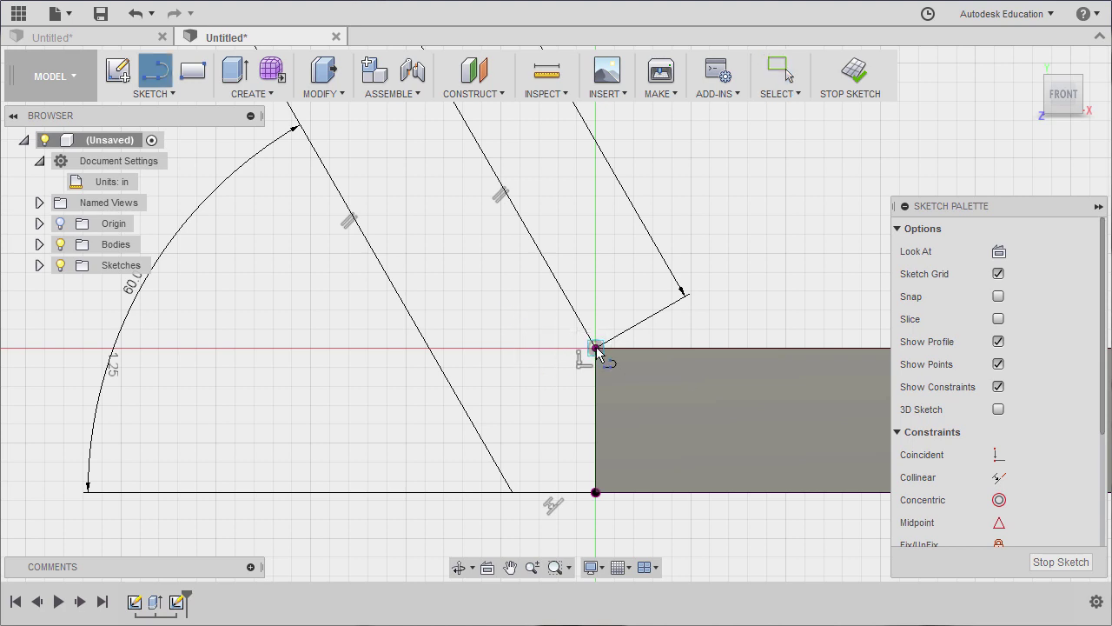
pyautogui.doubleClick(596, 492)
pyautogui.scroll(-3, 564, 352)
pyautogui.scroll(-3, 561, 351)
pyautogui.press('Escape')
pyautogui.click(530, 372)
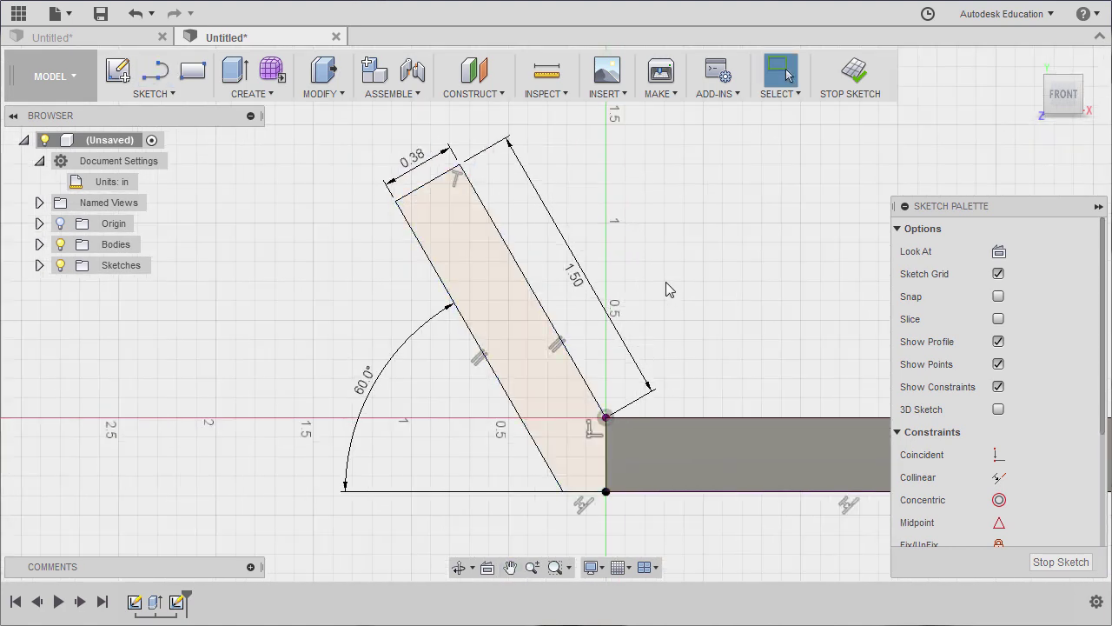
# - Extrude the slanted tab profile on Two Sides, with both extents set to To Object
pyautogui.press('e')
pyautogui.click(552, 365)
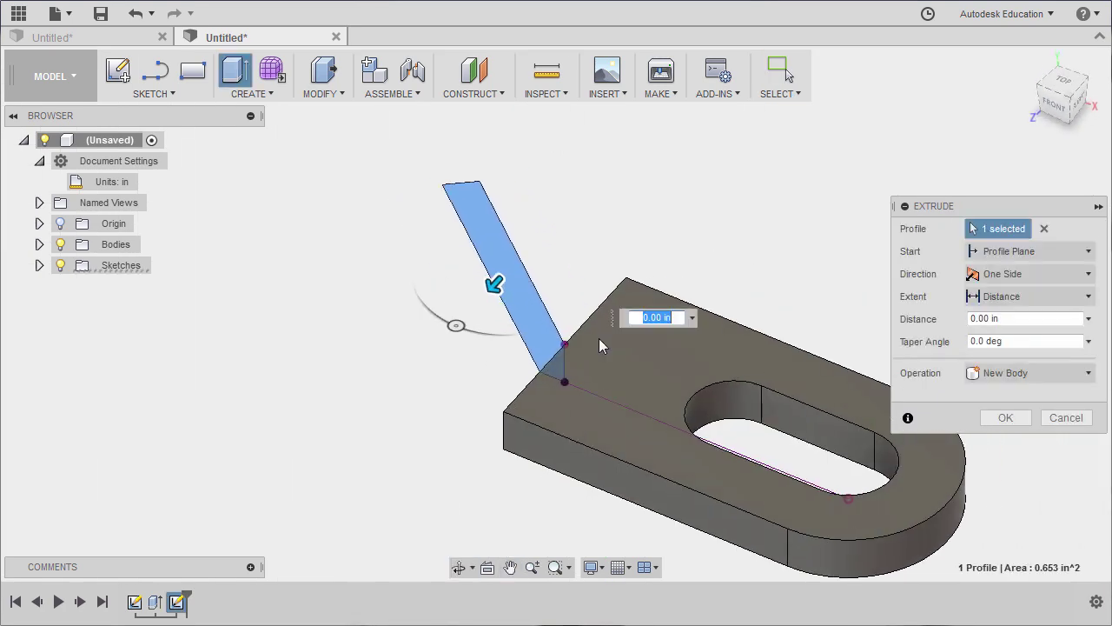
pyautogui.moveTo(493, 283); pyautogui.dragTo(360, 359)
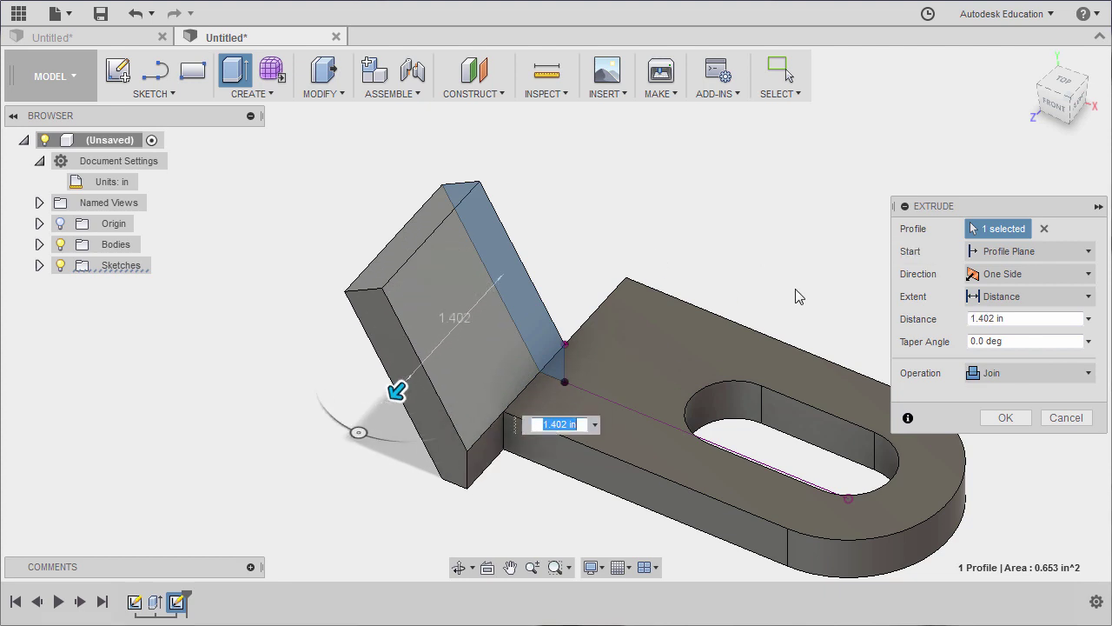
pyautogui.click(1025, 275)
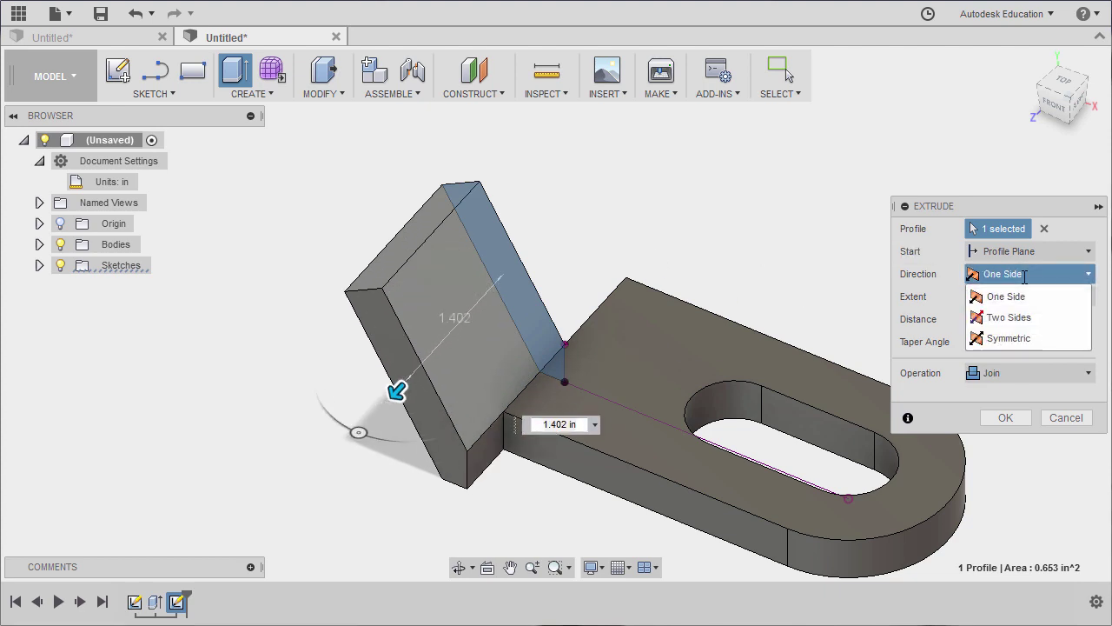
pyautogui.click(1021, 326)
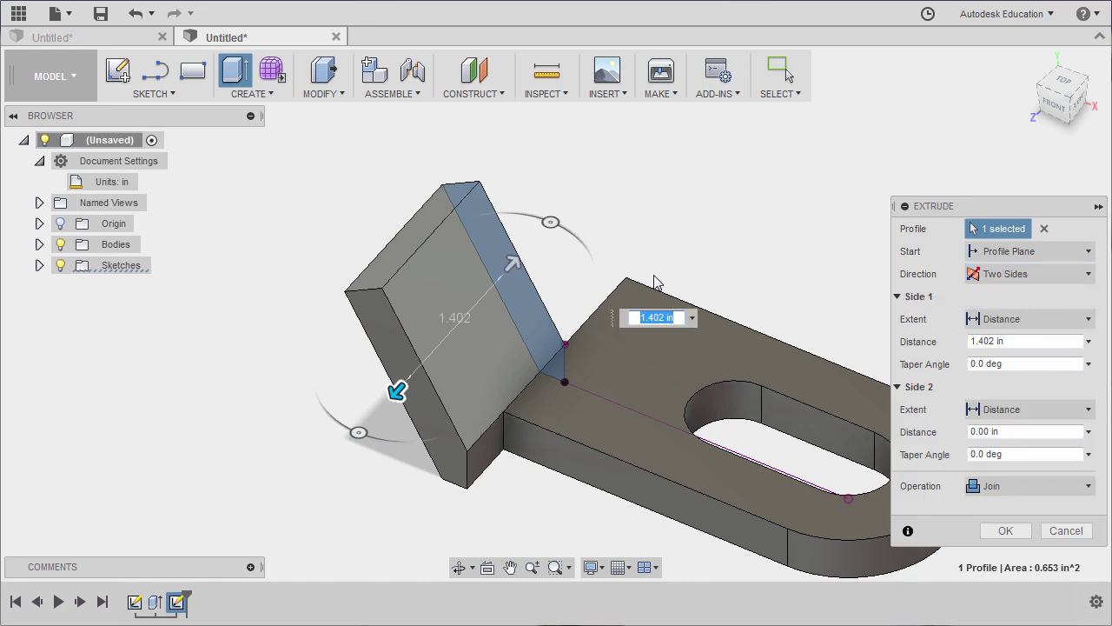
pyautogui.moveTo(512, 263); pyautogui.dragTo(557, 214)
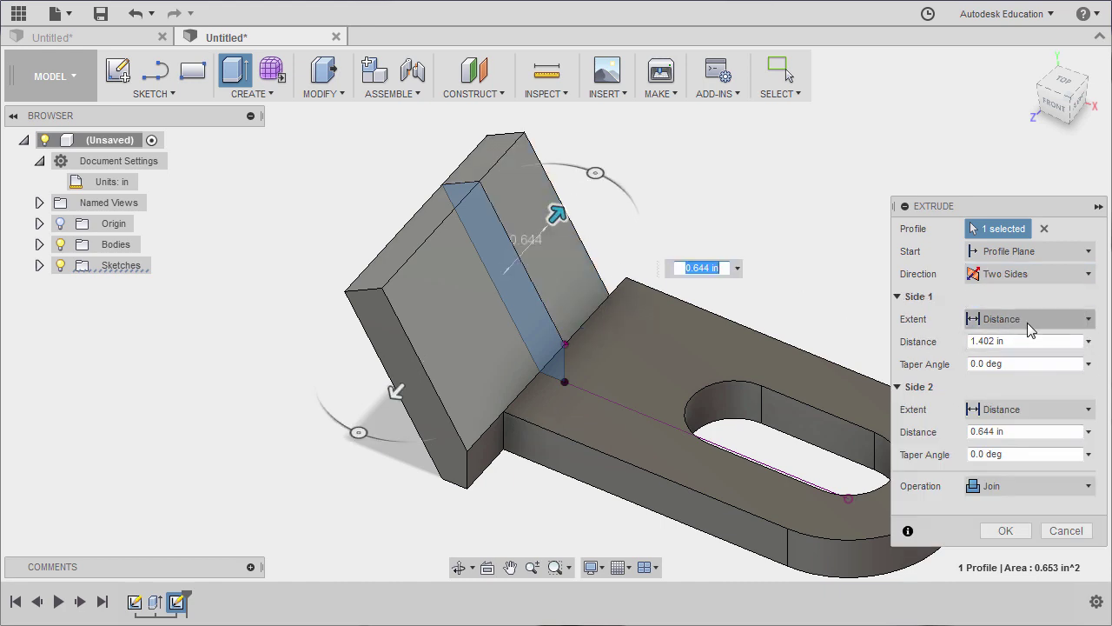
pyautogui.click(1028, 322)
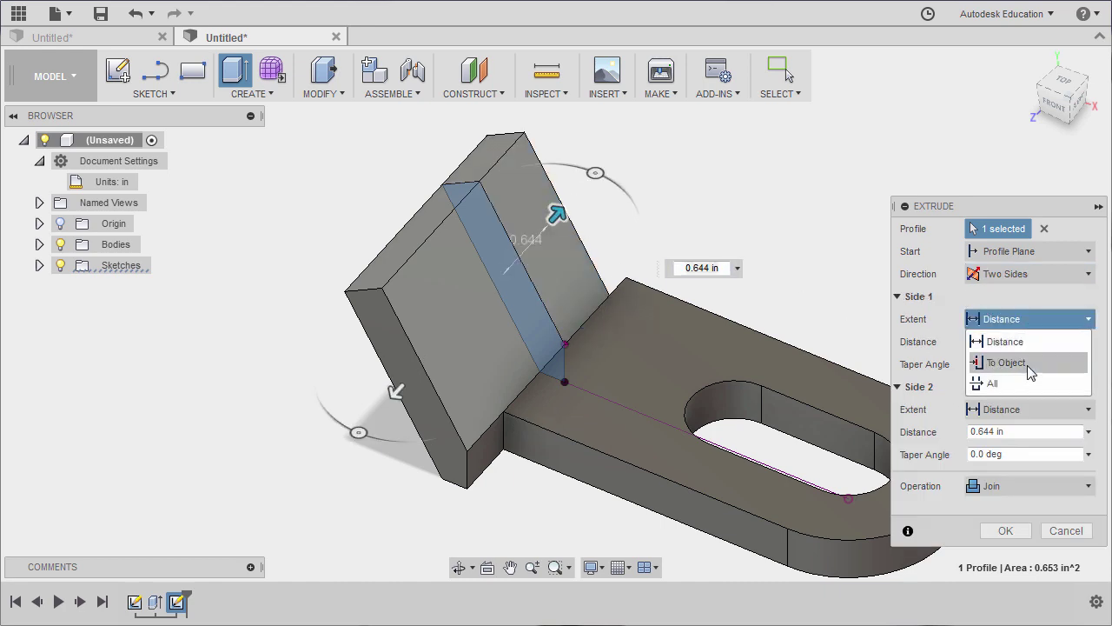
pyautogui.click(1028, 361)
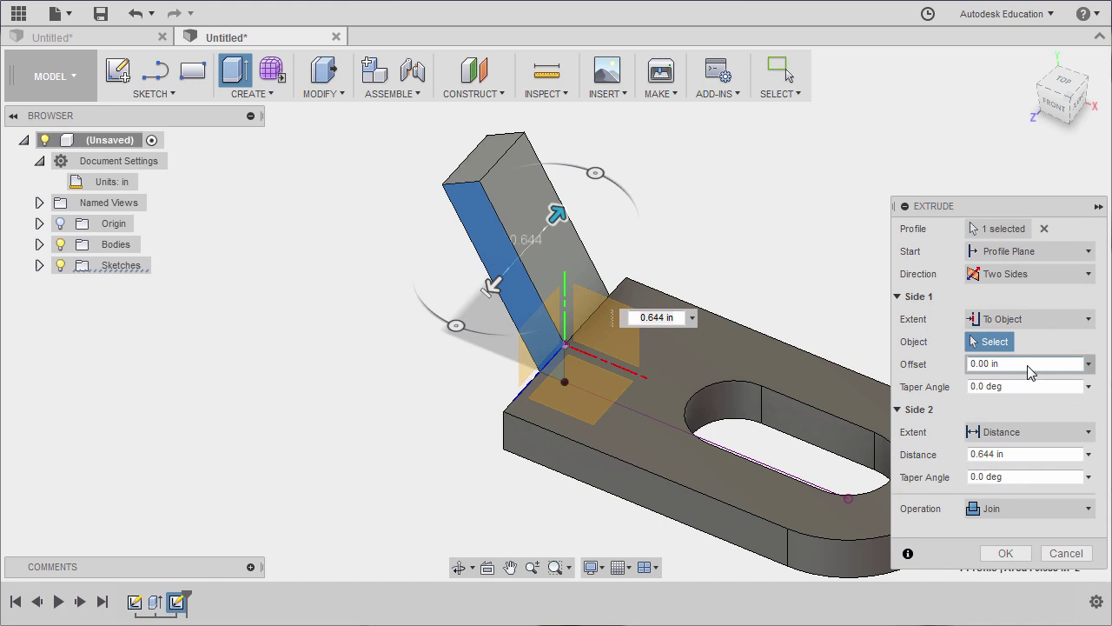
pyautogui.click(1015, 431)
pyautogui.click(1010, 476)
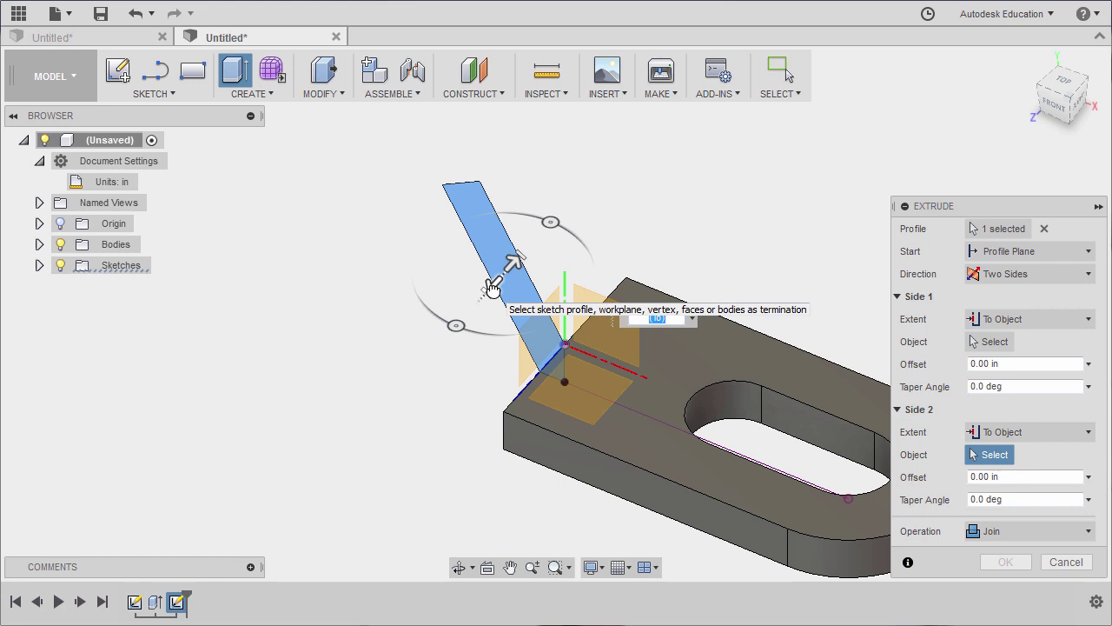
# - End both sides at the base's faces using Extend Faces, and confirm the extrusion
pyautogui.click(532, 456)
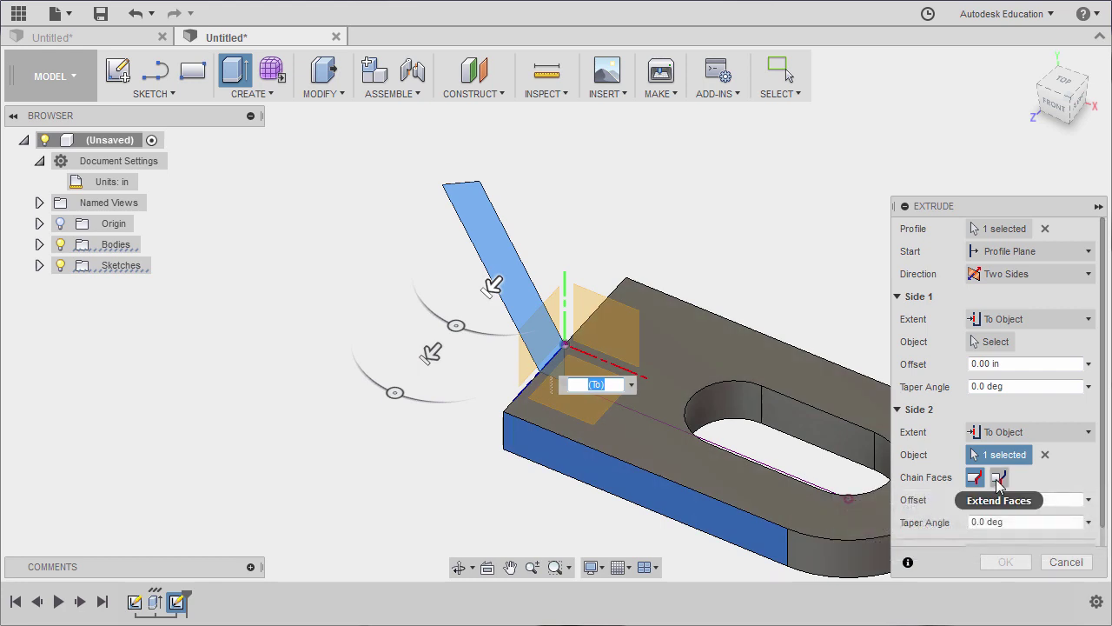
pyautogui.click(997, 479)
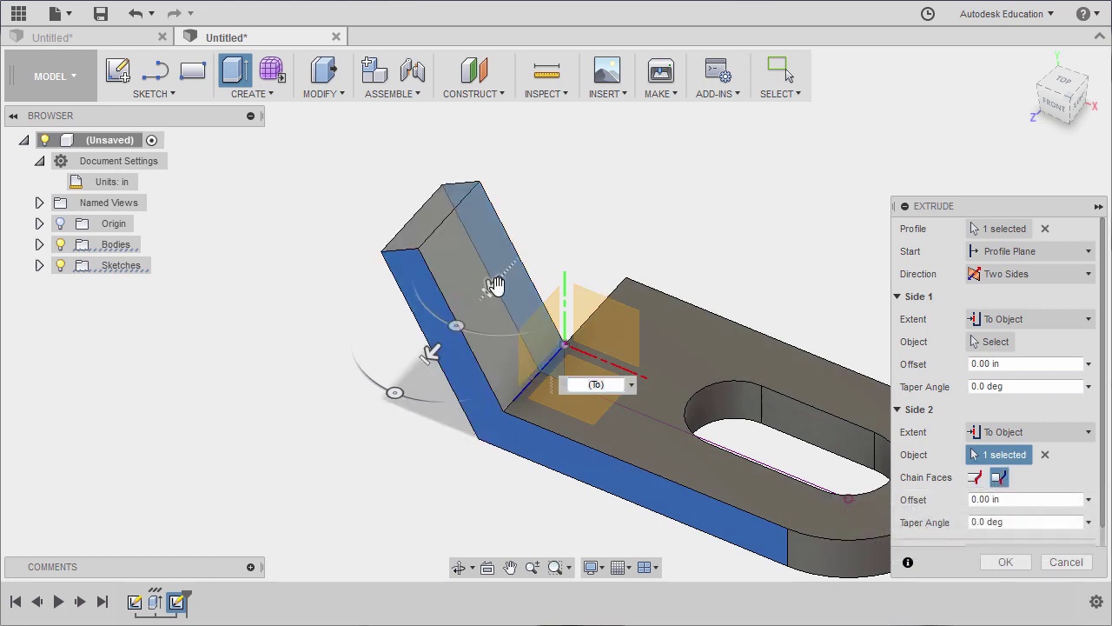
pyautogui.keyDown('shift'); pyautogui.moveTo(492, 286); pyautogui.dragTo(569, 467, button='middle'); pyautogui.keyUp('shift')
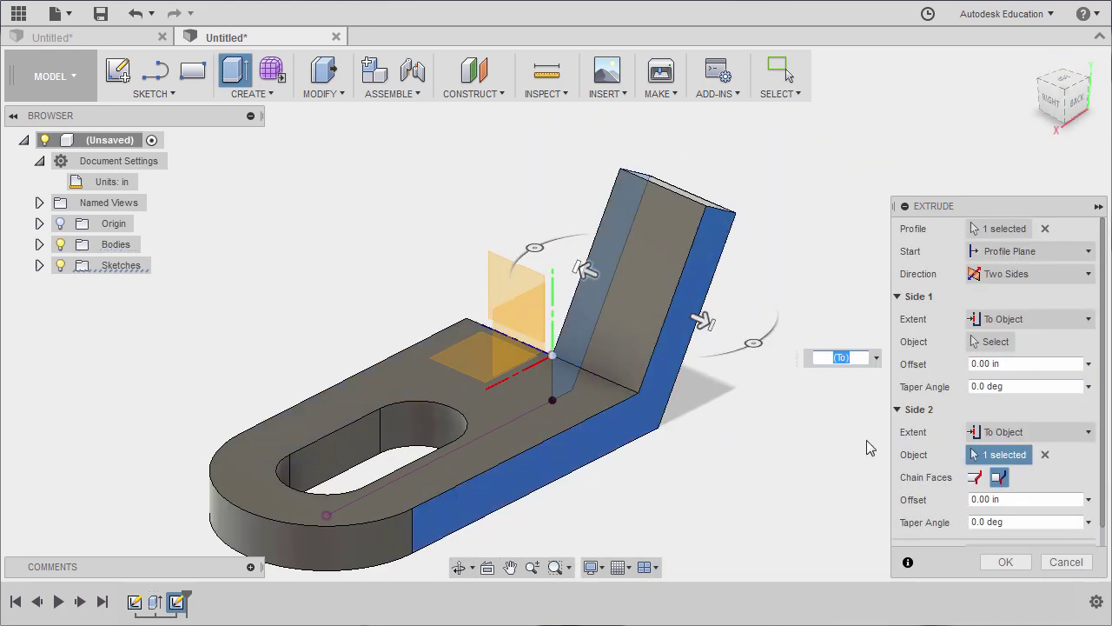
pyautogui.keyDown('shift'); pyautogui.moveTo(660, 422); pyautogui.dragTo(454, 280, button='middle'); pyautogui.keyUp('shift')
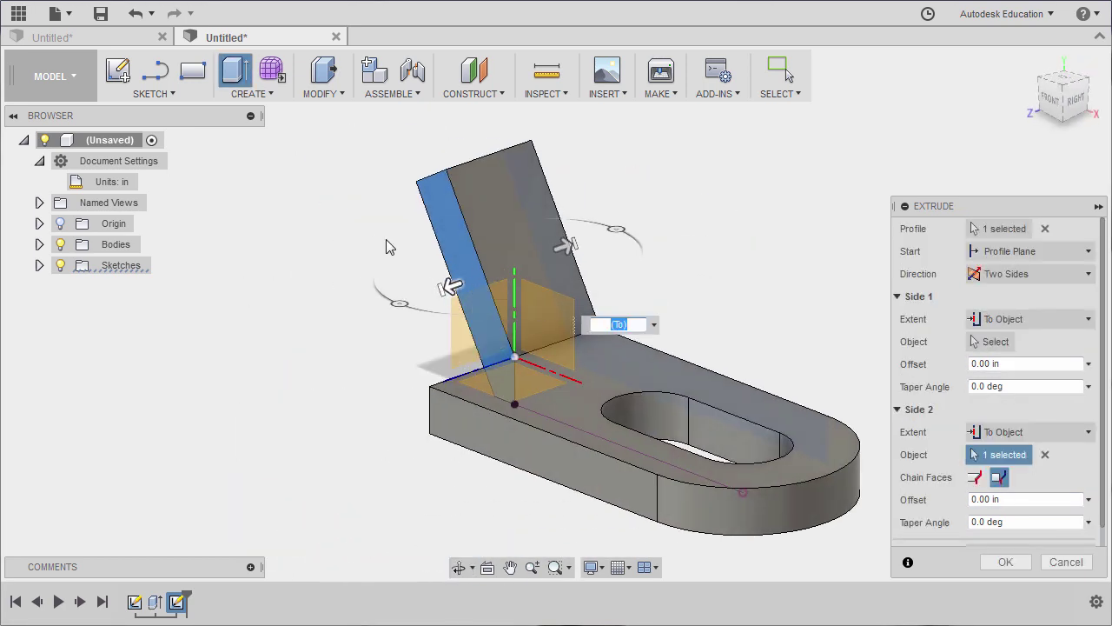
pyautogui.click(996, 342)
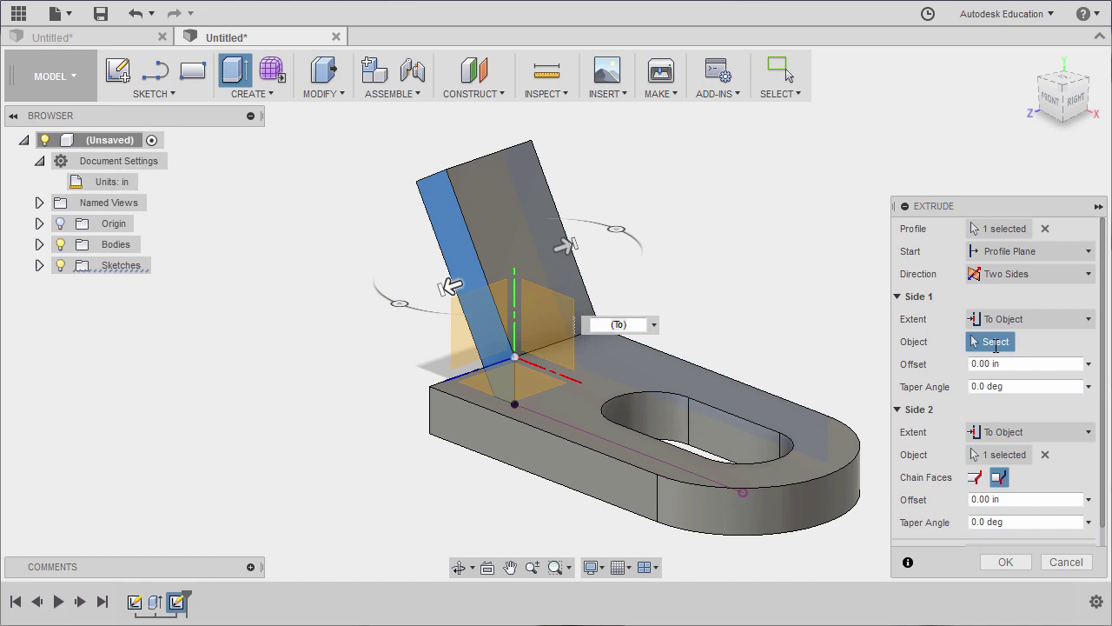
pyautogui.click(480, 430)
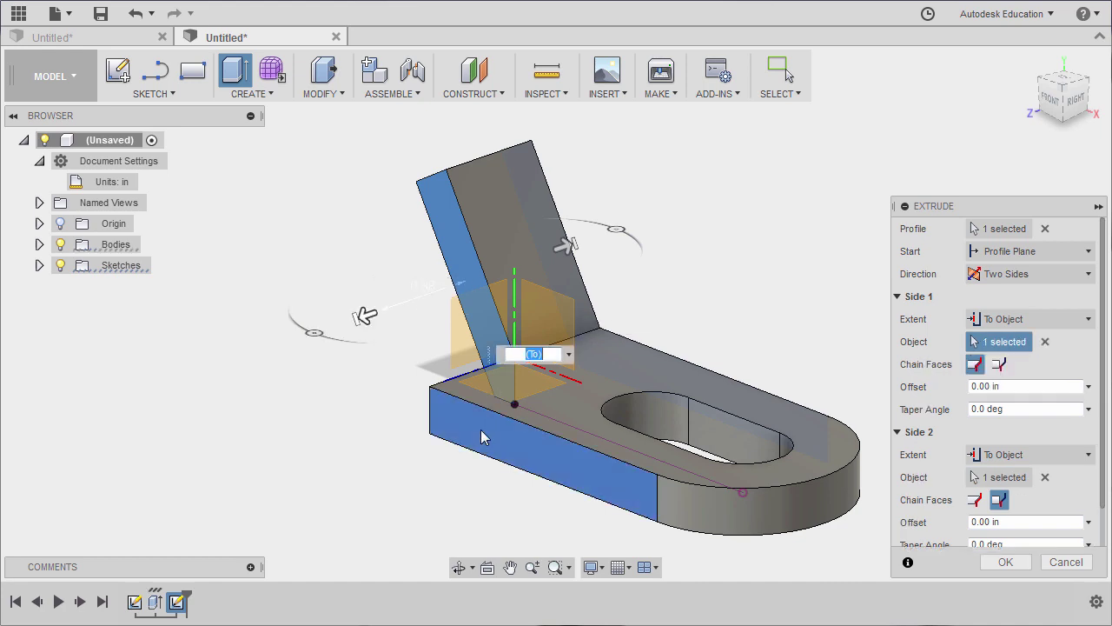
pyautogui.click(999, 365)
pyautogui.keyDown('shift'); pyautogui.moveTo(834, 287); pyautogui.dragTo(717, 339, button='middle'); pyautogui.keyUp('shift')
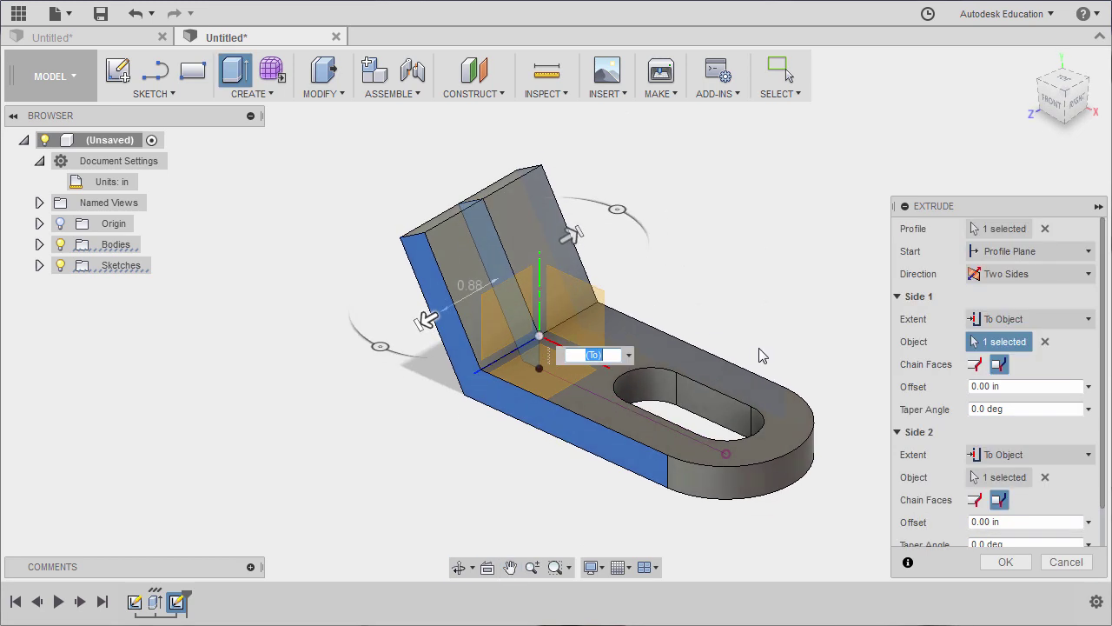
pyautogui.click(1026, 563)
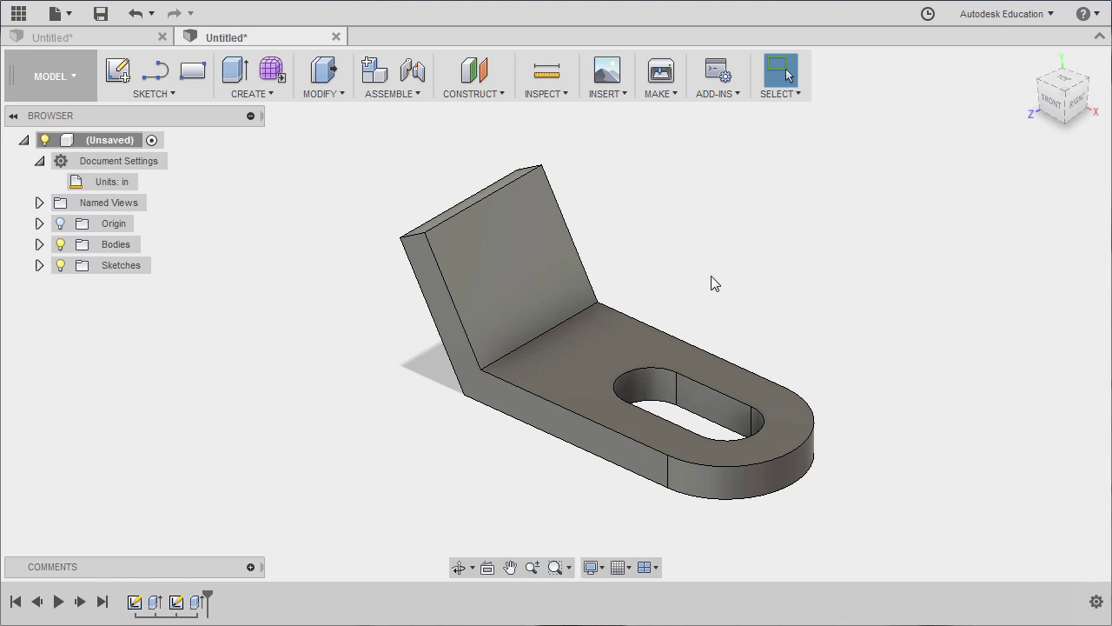
pyautogui.doubleClick(134, 601)
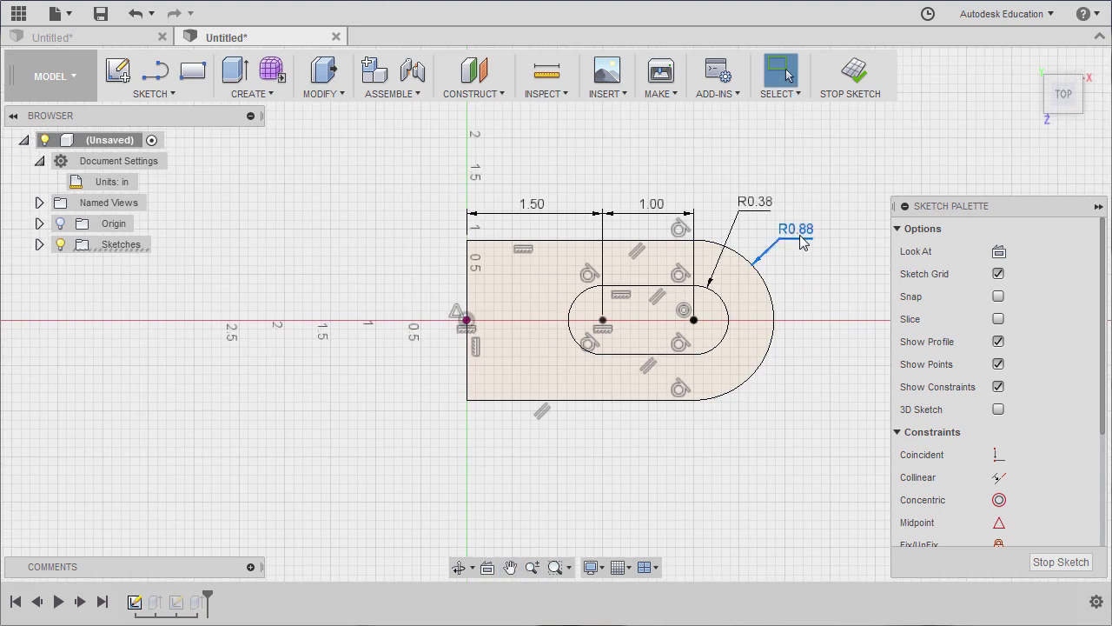
pyautogui.doubleClick(801, 241)
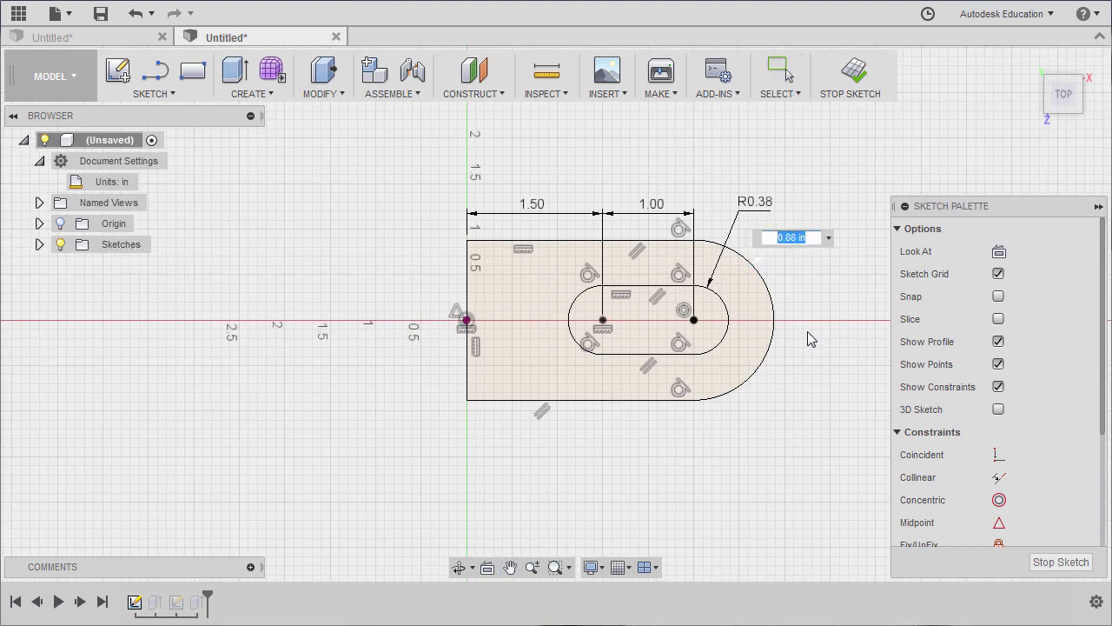
pyautogui.write('1')
pyautogui.press('Return')
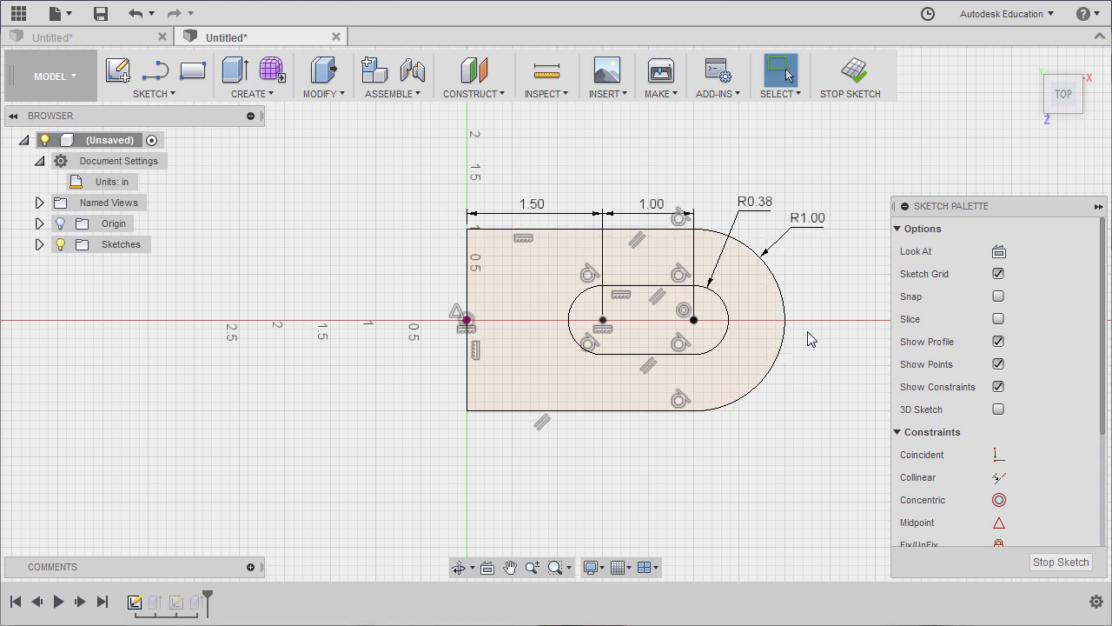
pyautogui.click(851, 73)
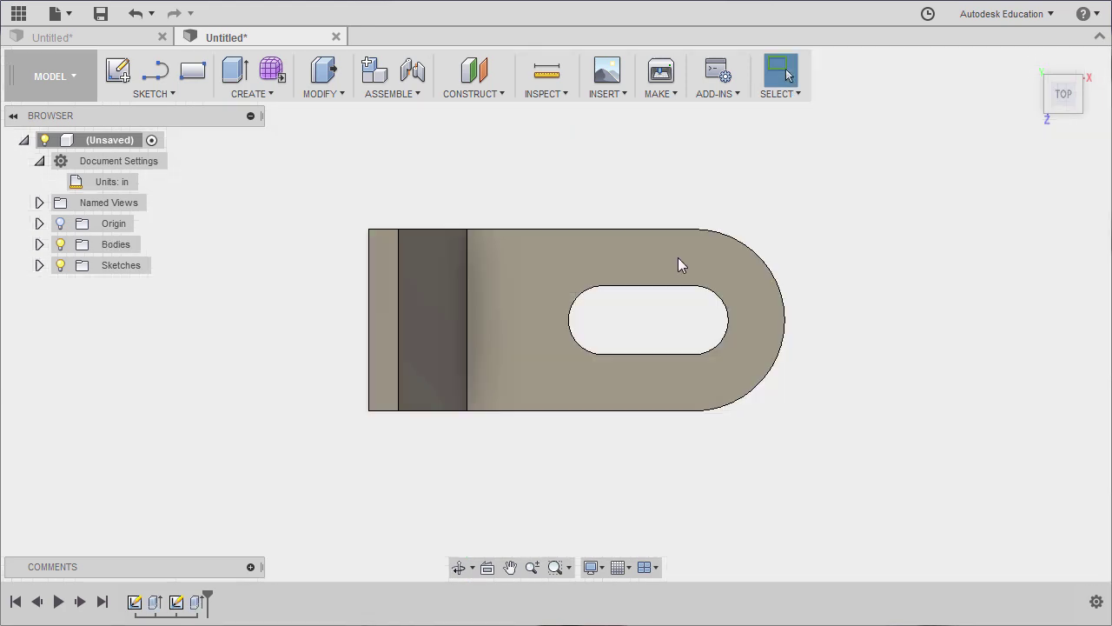
pyautogui.moveTo(606, 333)
pyautogui.keyDown('shift'); pyautogui.mouseDown(button='middle')
pyautogui.moveTo(579, 224)
pyautogui.moveTo(505, 258)
pyautogui.moveTo(454, 307)
pyautogui.mouseUp(button='middle'); pyautogui.keyUp('shift')
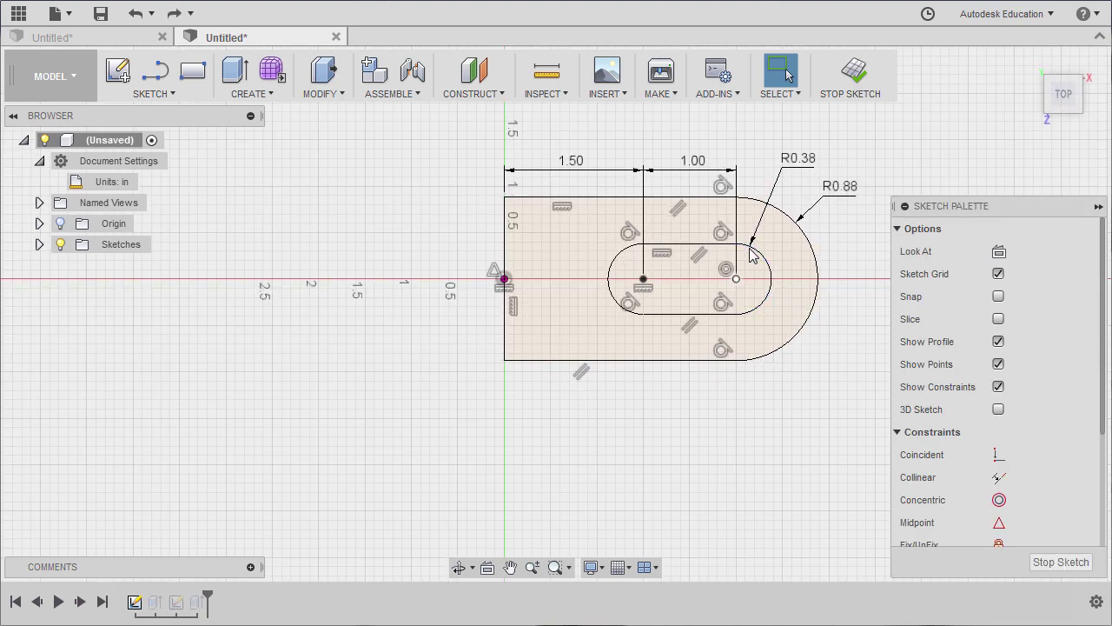
pyautogui.click(852, 74)
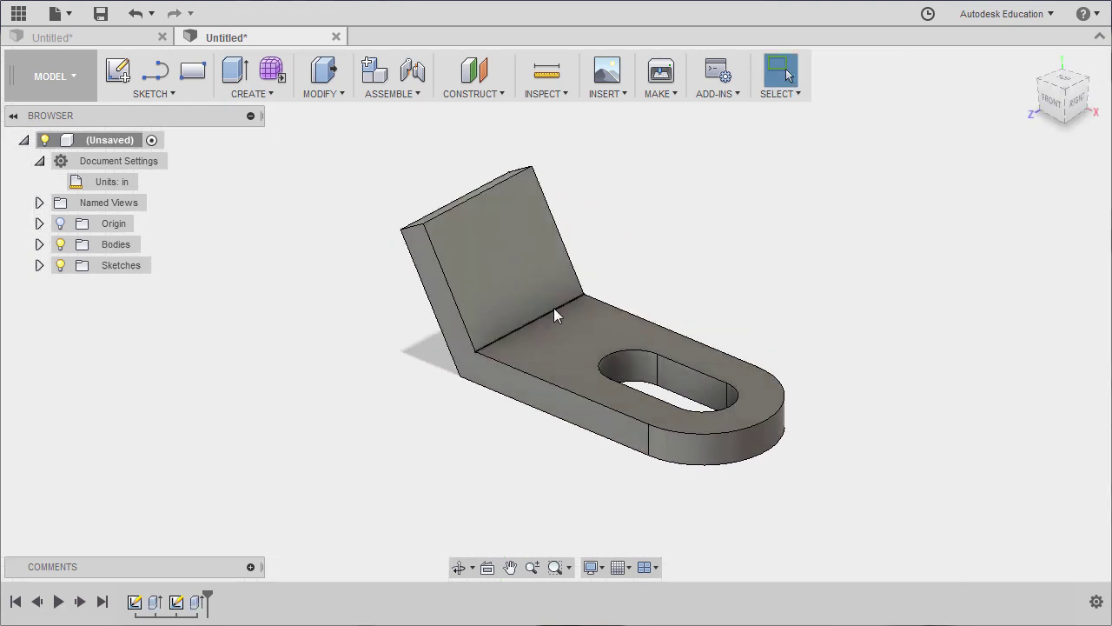
pyautogui.moveTo(556, 315); pyautogui.dragTo(527, 346, button='middle')
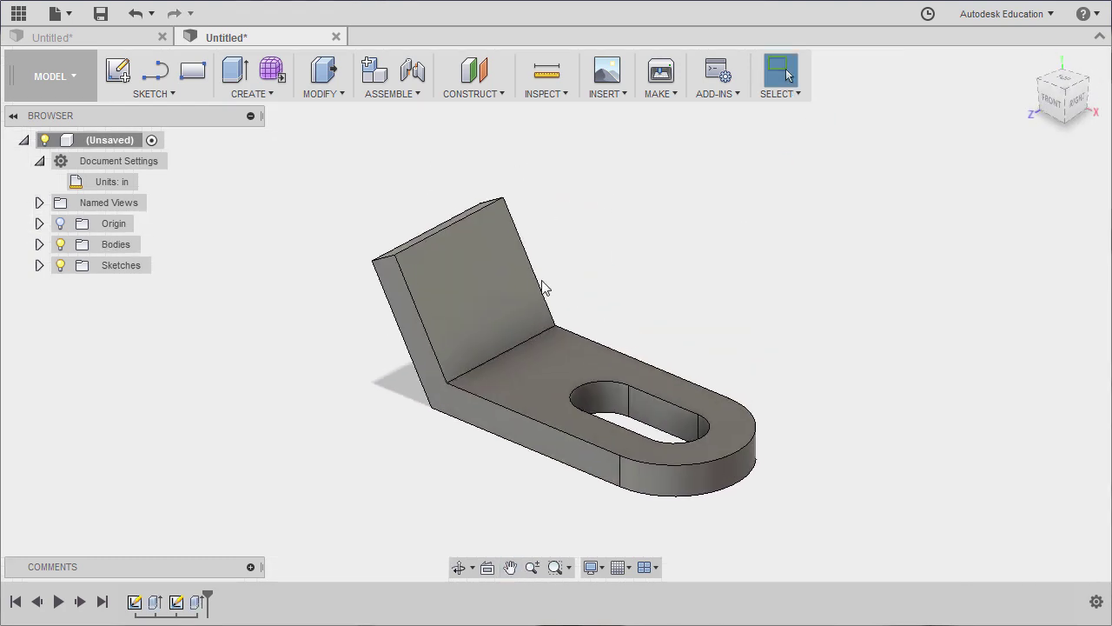
pyautogui.click(713, 463)
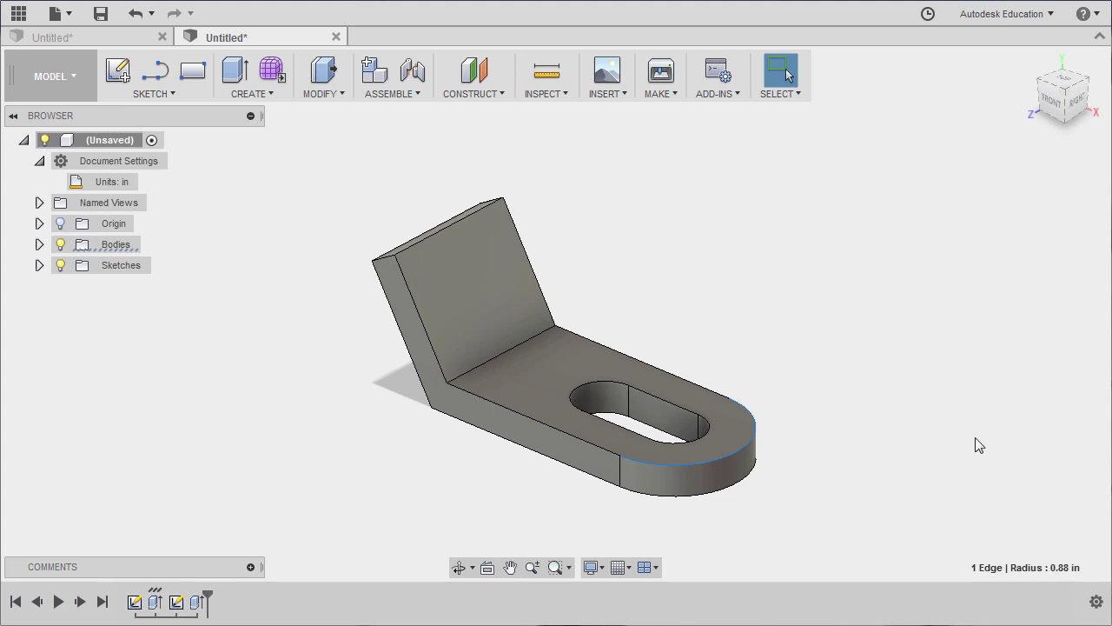
pyautogui.click(628, 287)
pyautogui.middleClick(624, 286)
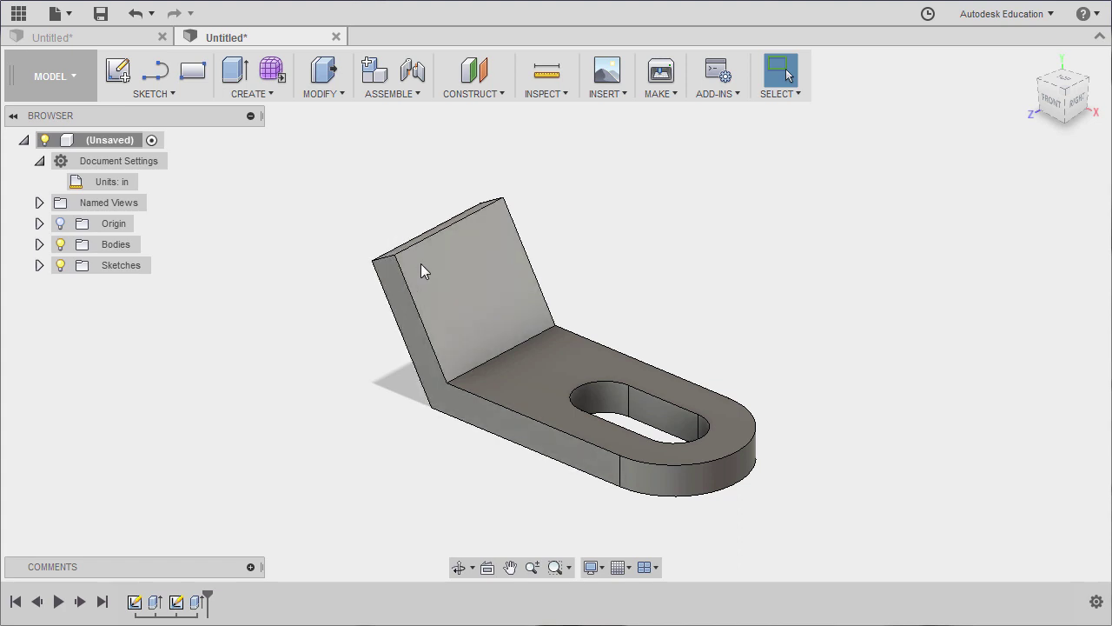
pyautogui.keyDown('shift'); pyautogui.moveTo(421, 264); pyautogui.dragTo(421, 327, button='middle'); pyautogui.keyUp('shift')
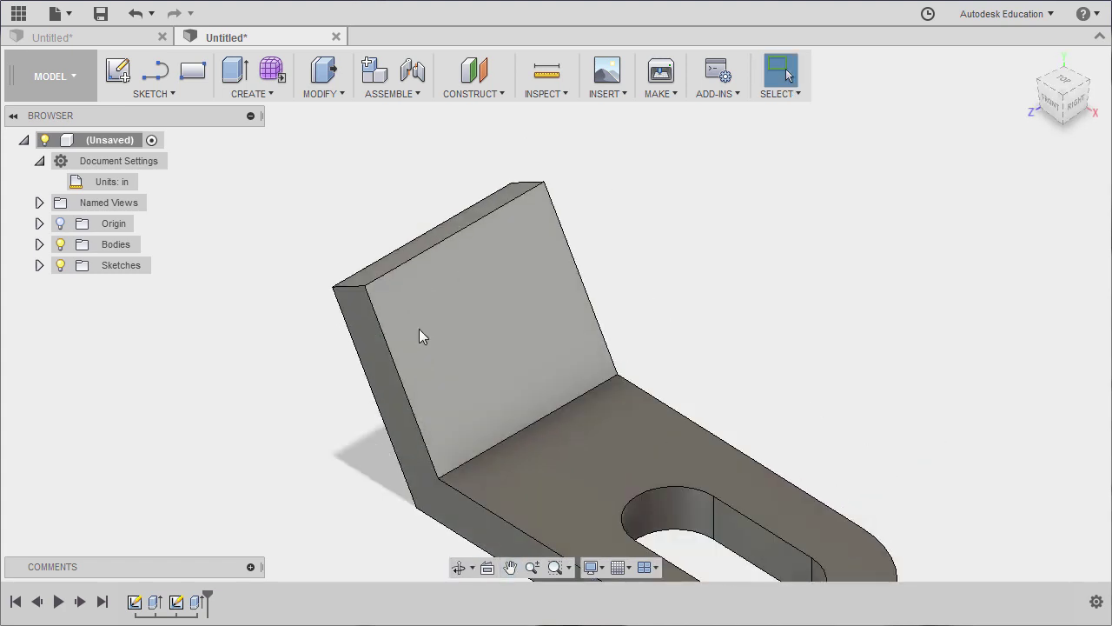
# - Fillet the upright tab's two top edges with a 0.43 in radius
pyautogui.press('f')
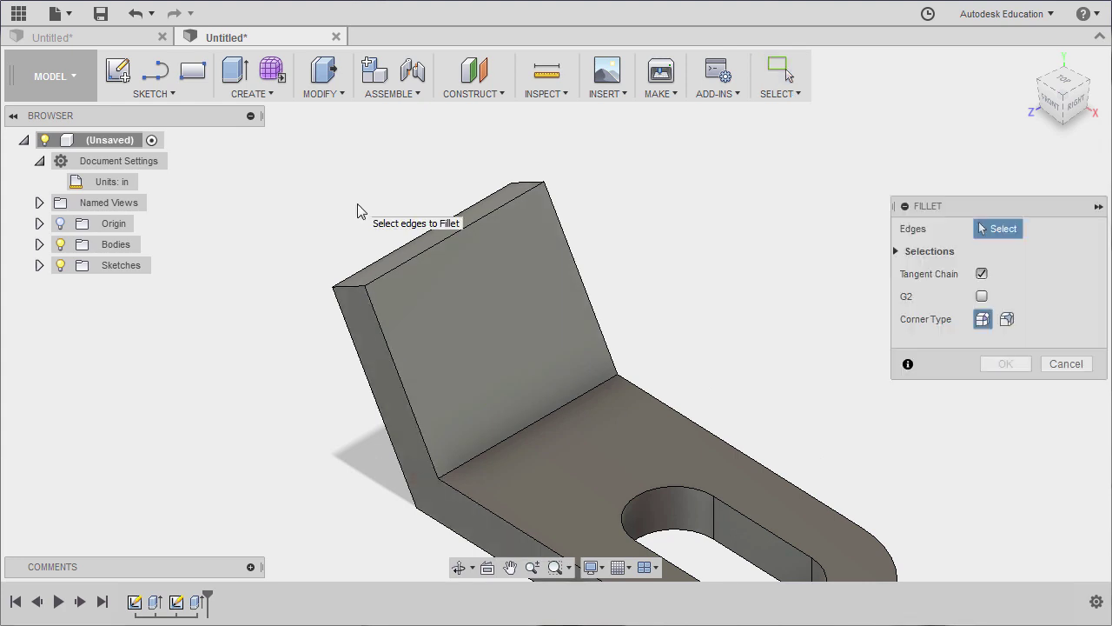
pyautogui.click(354, 288)
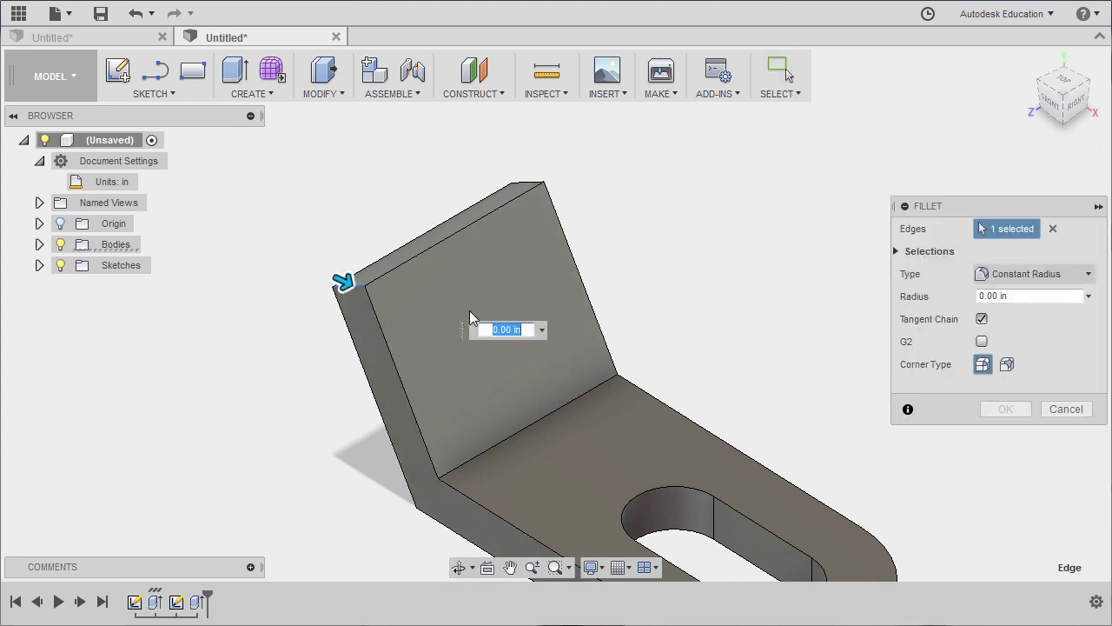
pyautogui.keyDown('shift'); pyautogui.moveTo(354, 288); pyautogui.dragTo(556, 318, button='middle'); pyautogui.keyUp('shift')
pyautogui.click(633, 291)
pyautogui.keyDown('shift'); pyautogui.moveTo(632, 291); pyautogui.dragTo(608, 306, button='middle'); pyautogui.keyUp('shift')
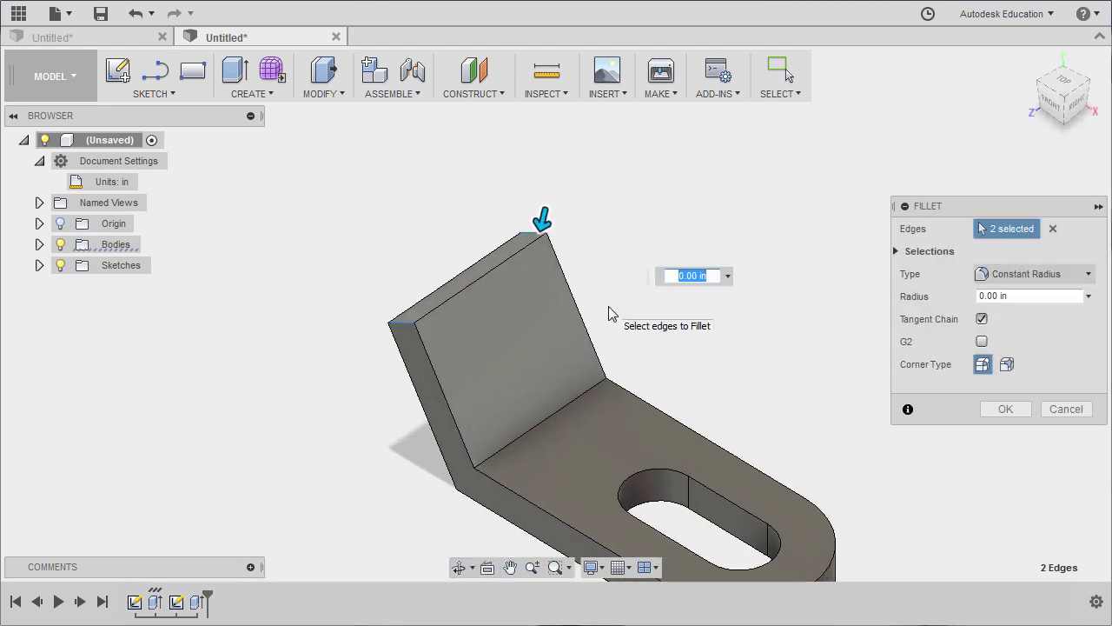
pyautogui.write('.43')
pyautogui.press('Return')
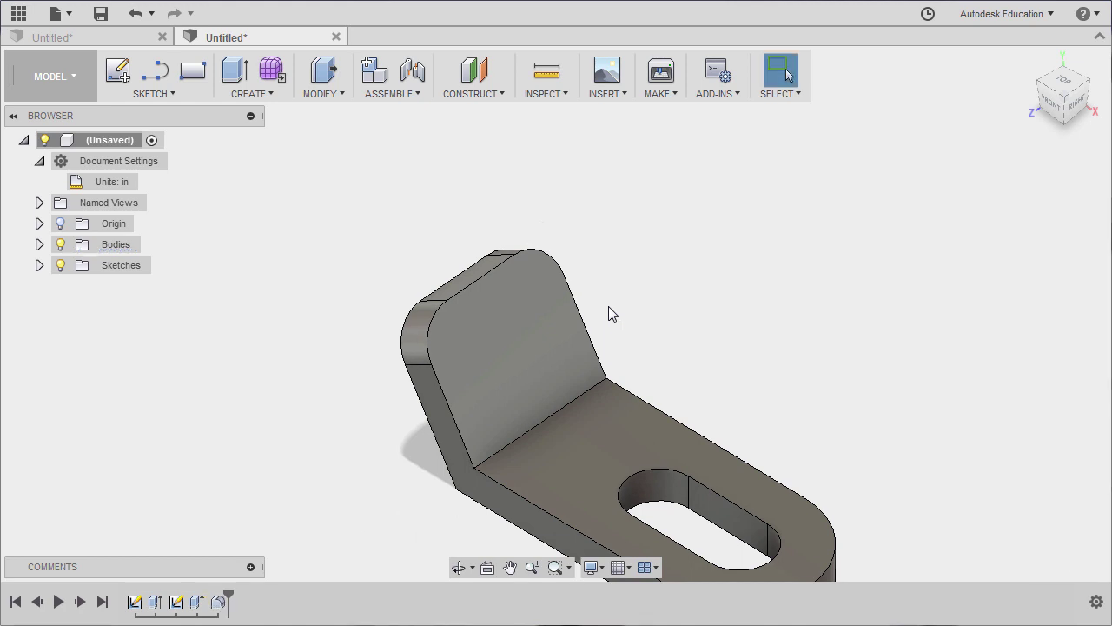
pyautogui.moveTo(609, 306); pyautogui.dragTo(591, 220, button='middle')
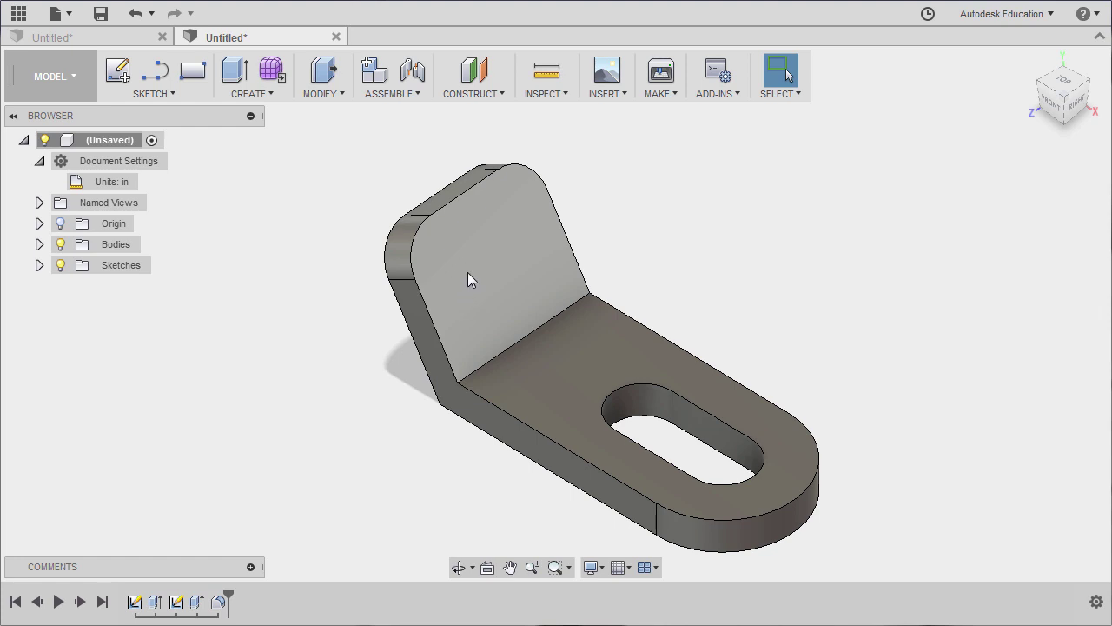
# - Start a sketch on the upright tab's face and draw a 0.5 in circle near its top-left corner
pyautogui.click(468, 275)
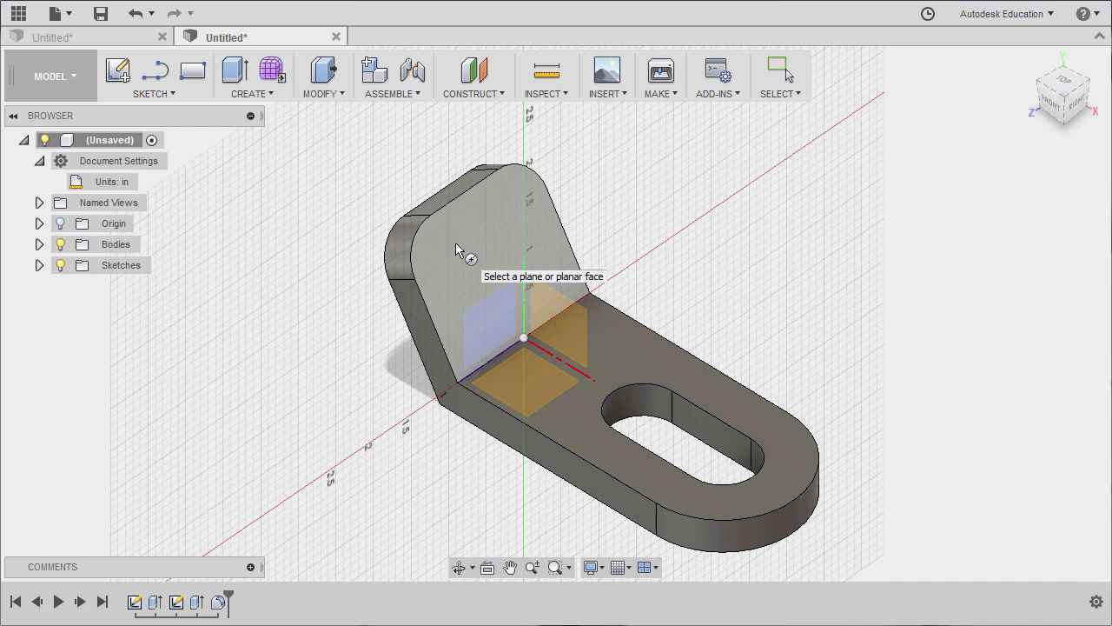
pyautogui.click(456, 244)
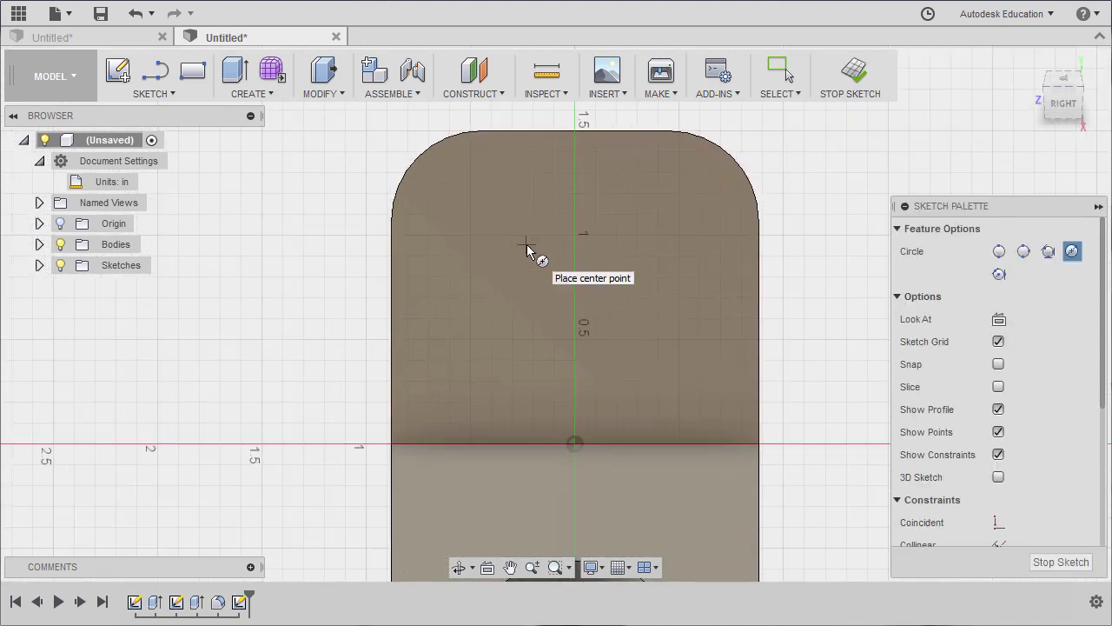
pyautogui.click(475, 242)
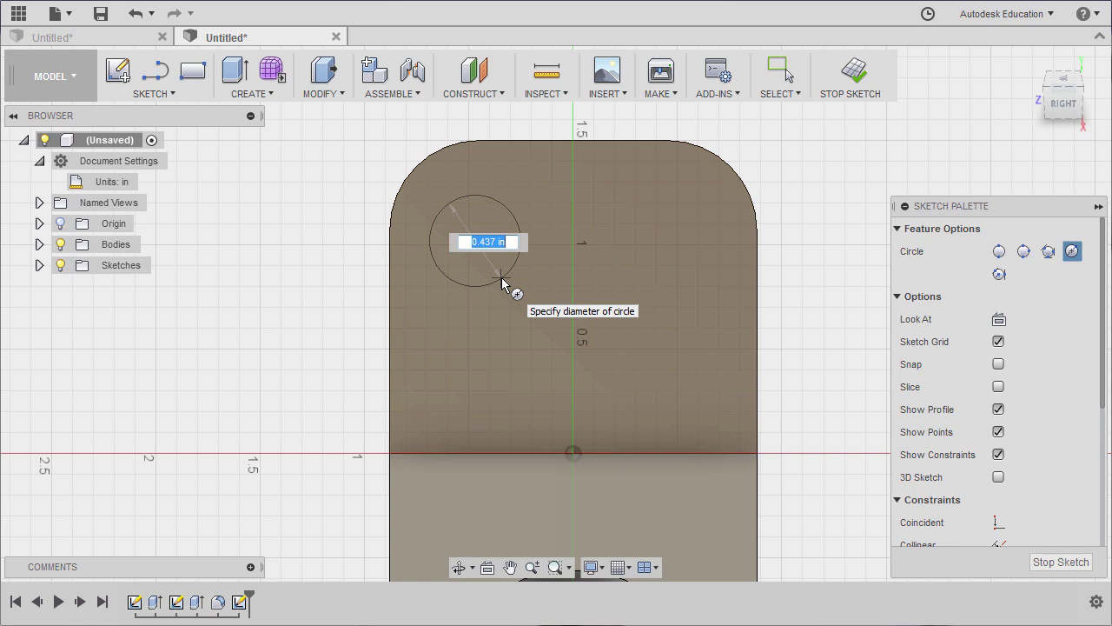
pyautogui.write('.5')
pyautogui.press('Return')
pyautogui.press('Return')
pyautogui.press('Escape')
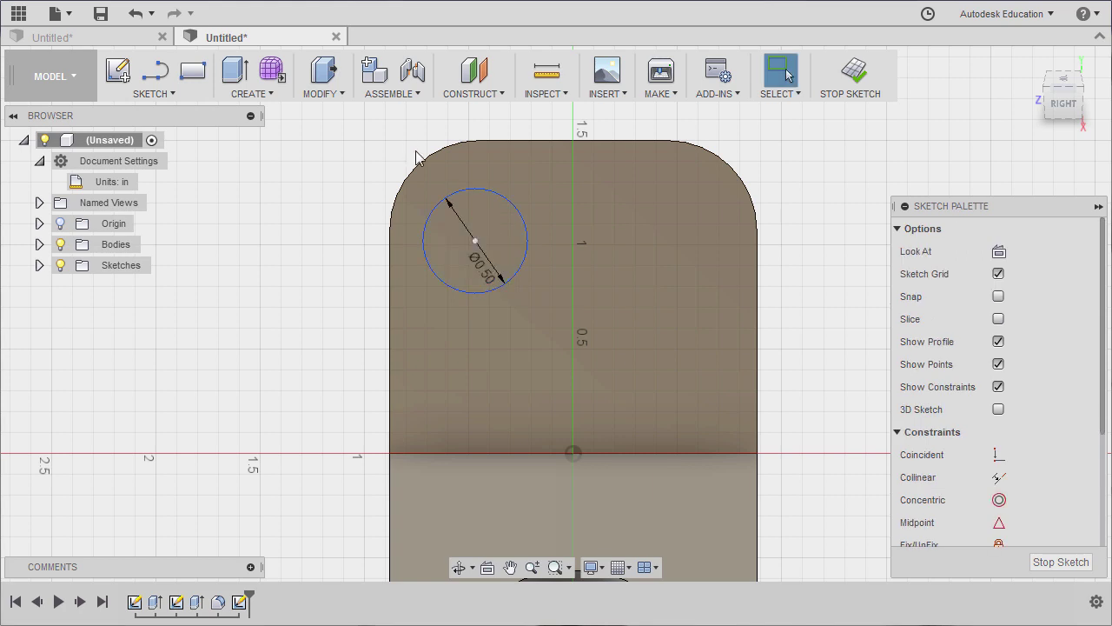
# - Make the 0.5 in circle concentric with the tab's top-left corner arc
pyautogui.click(424, 161)
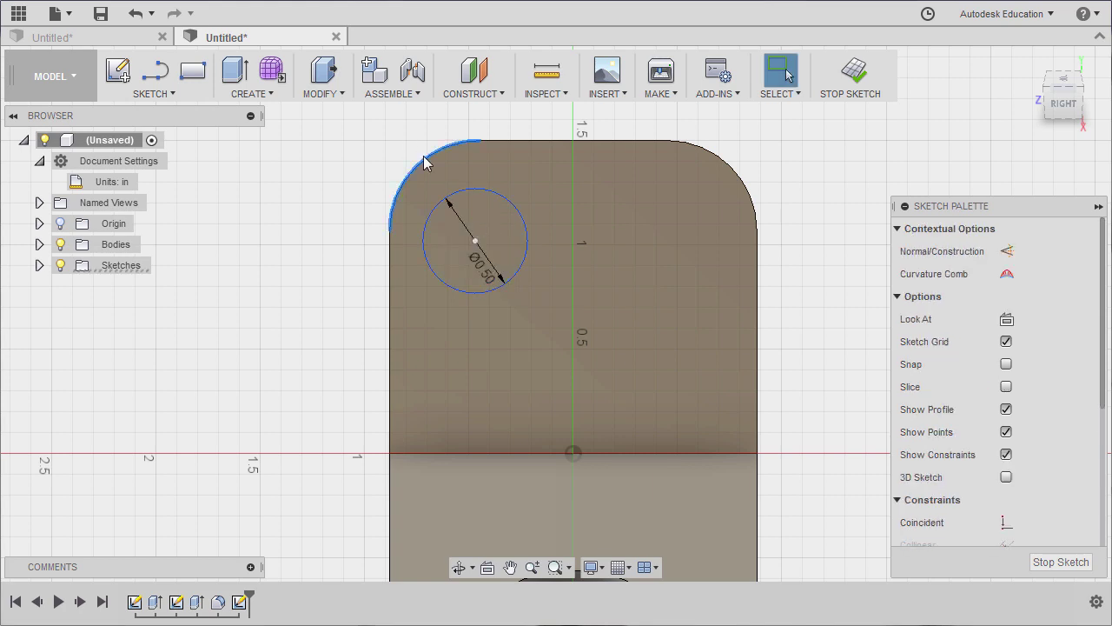
pyautogui.click(477, 193)
pyautogui.rightClick(477, 196)
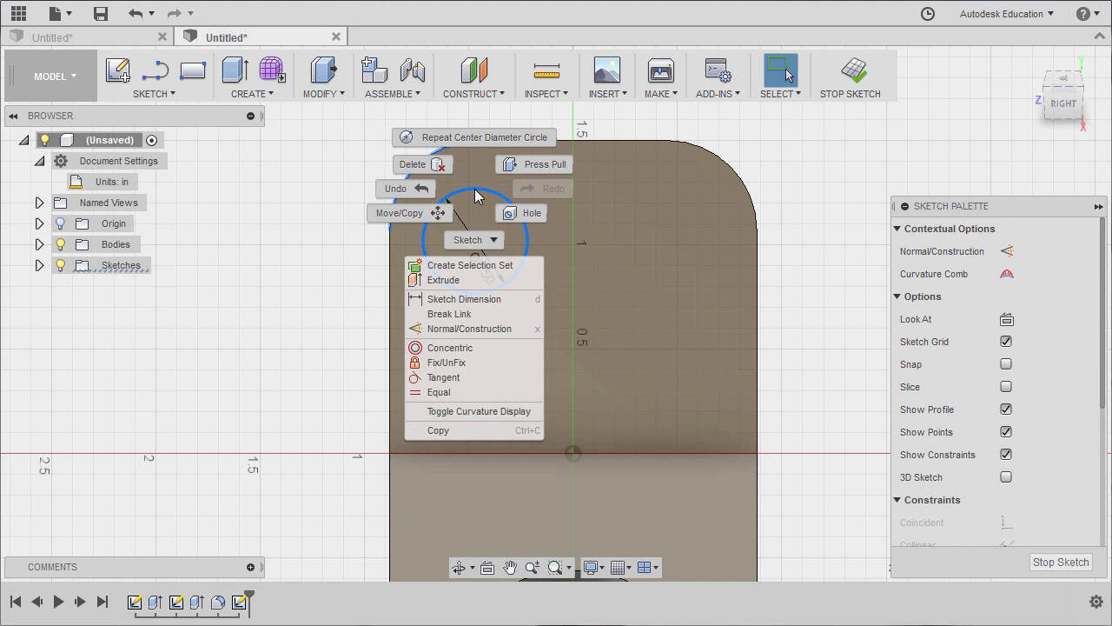
pyautogui.click(471, 343)
pyautogui.scroll(-2, 416, 277)
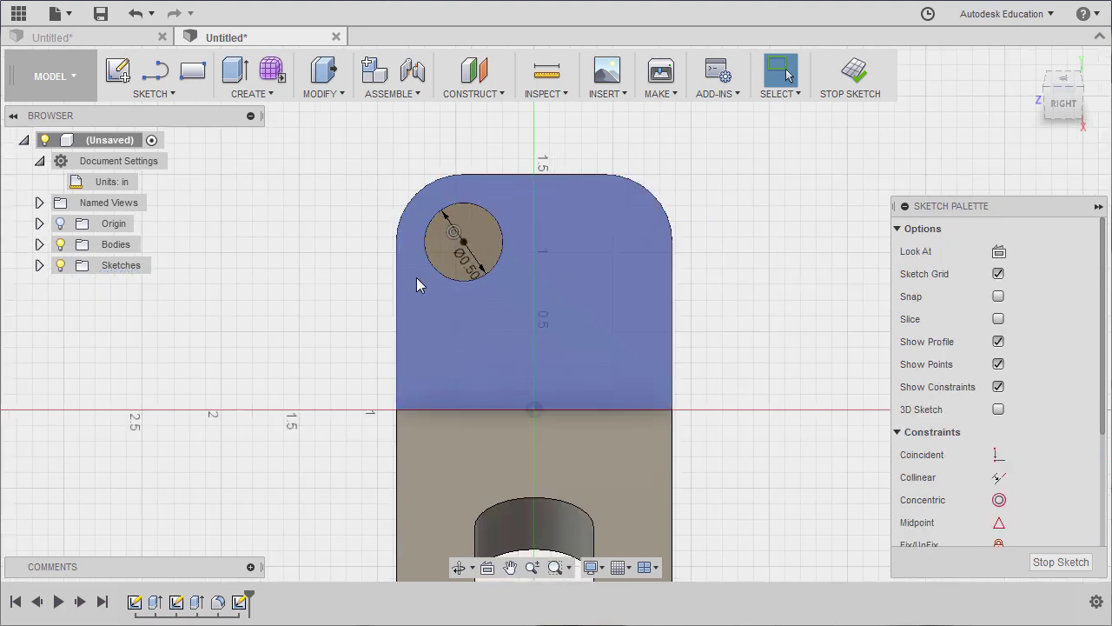
pyautogui.keyDown('shift'); pyautogui.moveTo(472, 273); pyautogui.dragTo(489, 239, button='middle'); pyautogui.keyUp('shift')
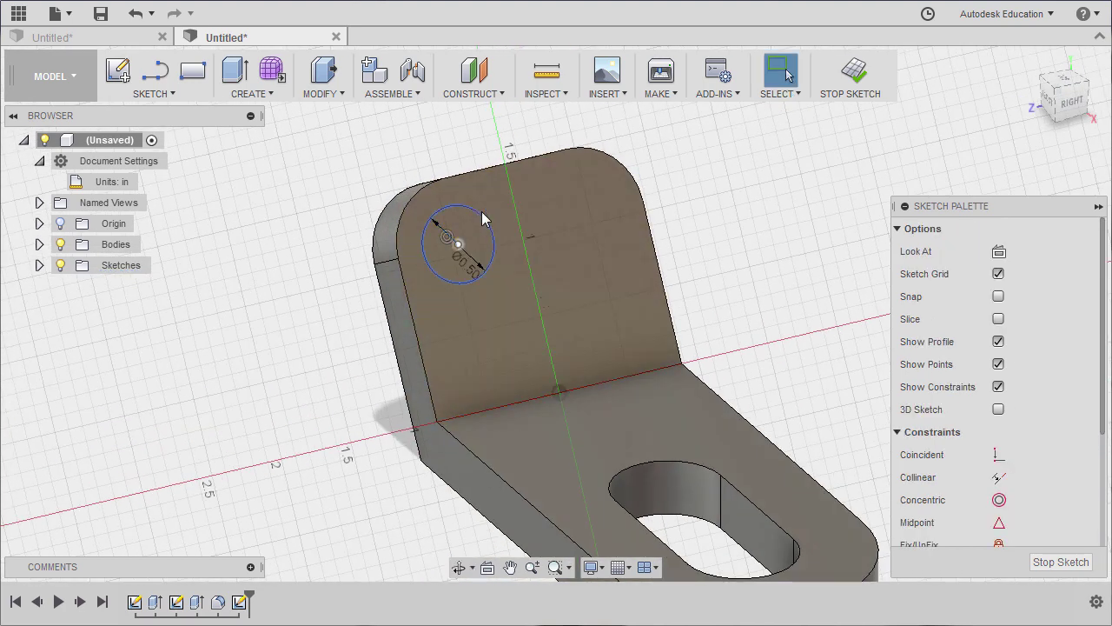
pyautogui.click(482, 219)
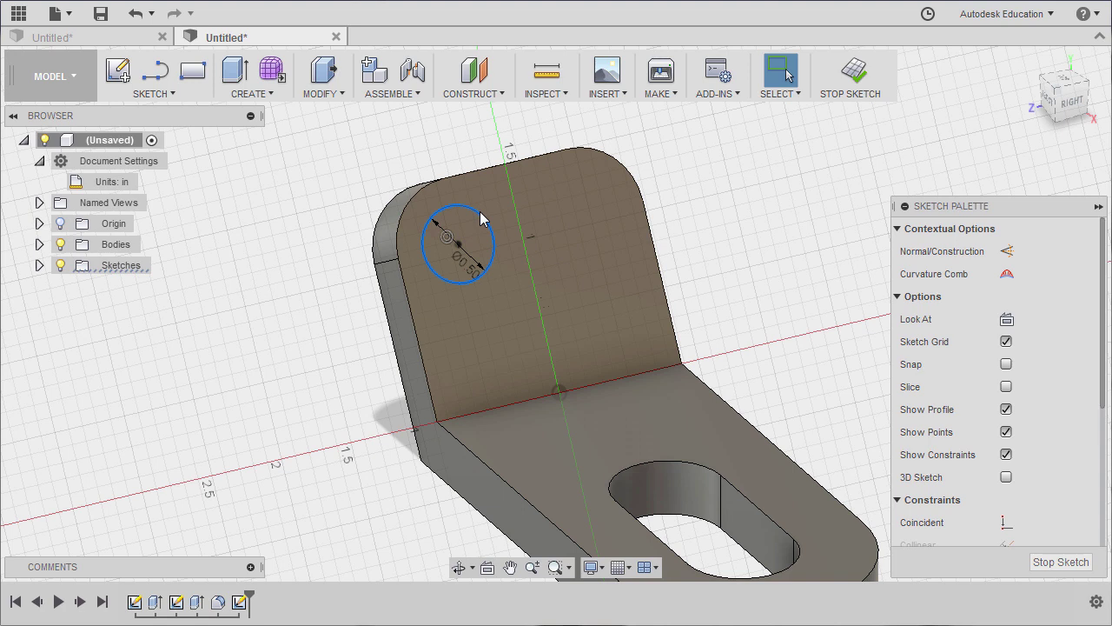
# - Turn the circle into construction geometry and finish the sketch
pyautogui.press('x')
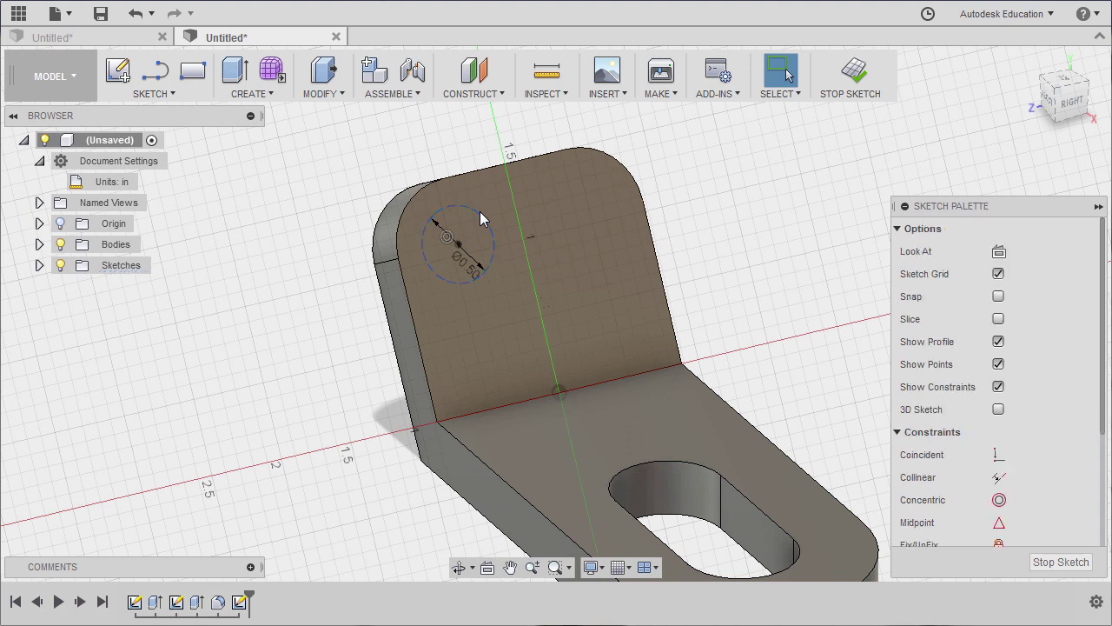
pyautogui.click(851, 71)
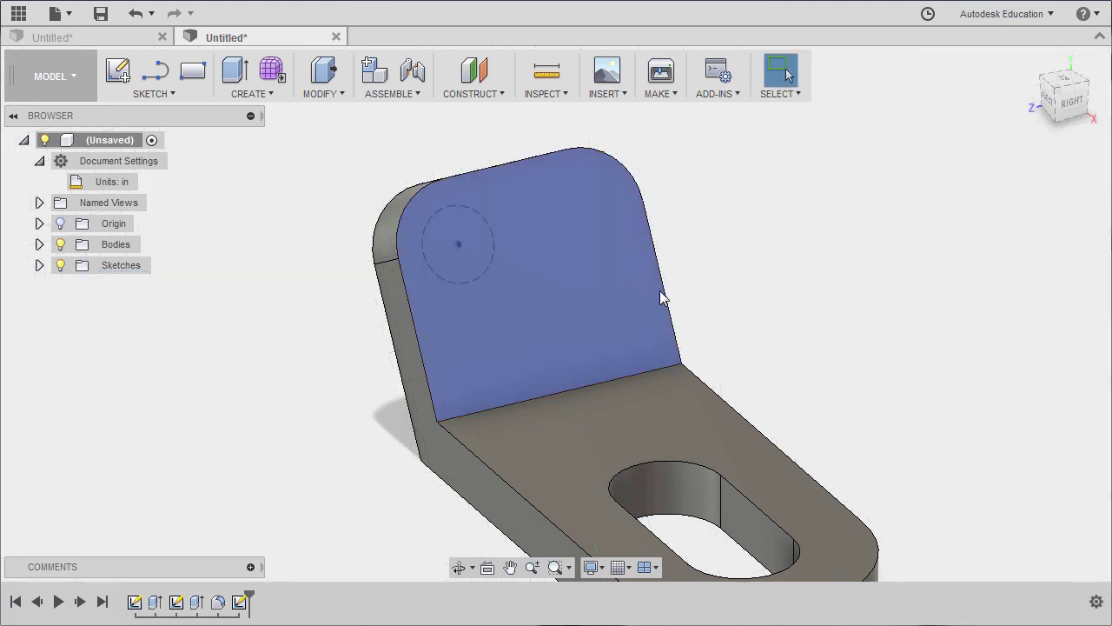
pyautogui.moveTo(663, 298)
pyautogui.keyDown('shift'); pyautogui.mouseDown(button='middle')
pyautogui.moveTo(725, 291)
pyautogui.moveTo(618, 261)
pyautogui.mouseUp(button='middle'); pyautogui.keyUp('shift')
# - Place a hole on the upright tab face, snapped to the construction circle's centre
pyautogui.press('s')
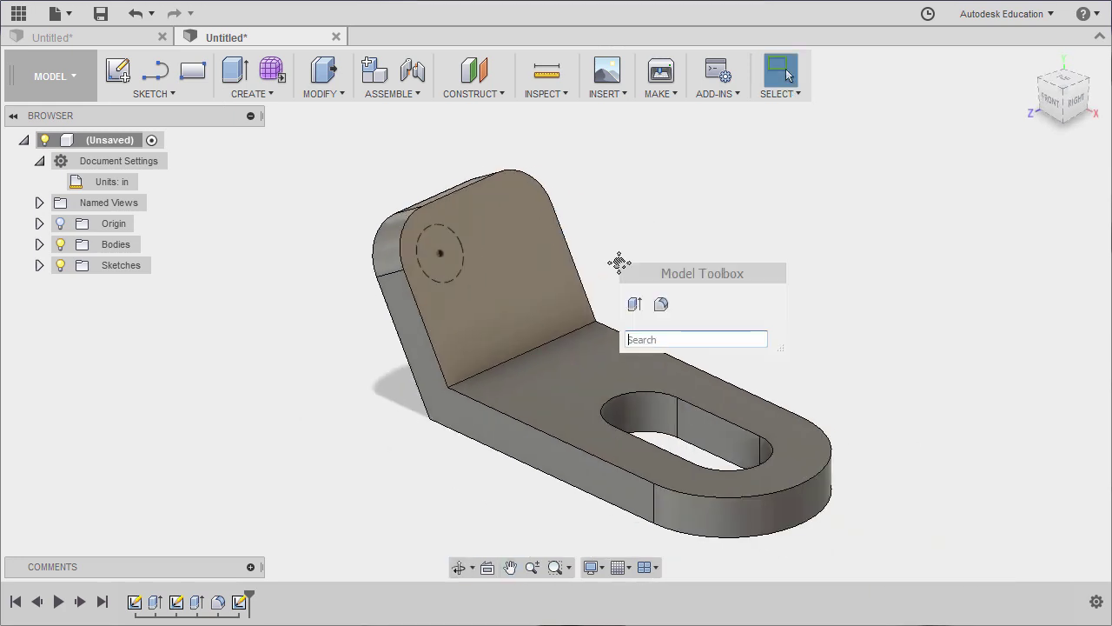
pyautogui.write('ho')
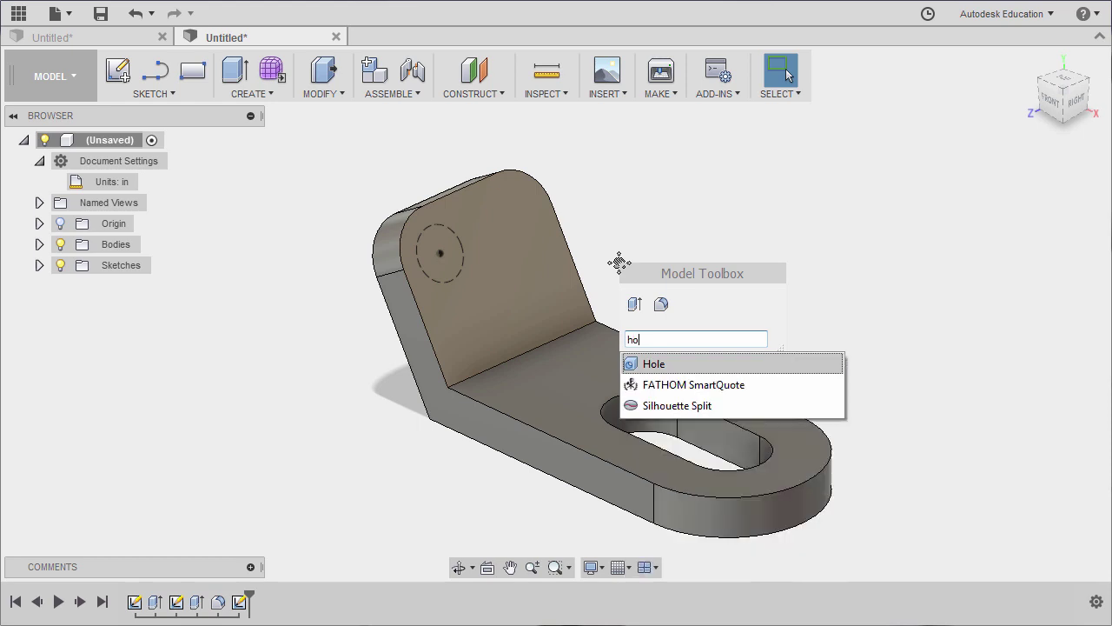
pyautogui.click(830, 363)
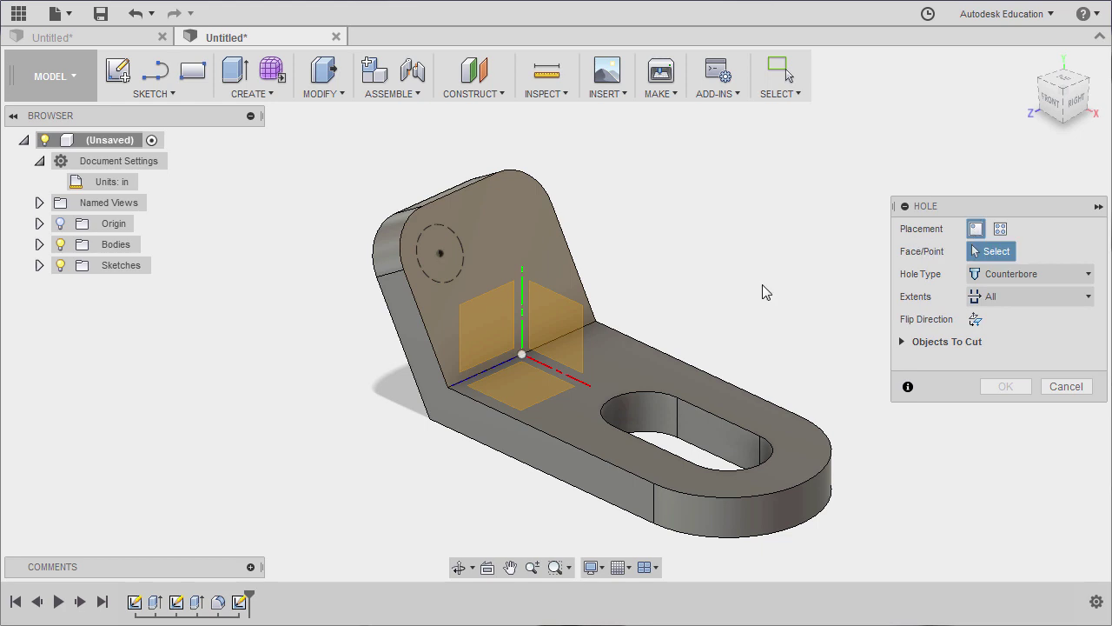
pyautogui.click(441, 253)
pyautogui.scroll(3, 443, 281)
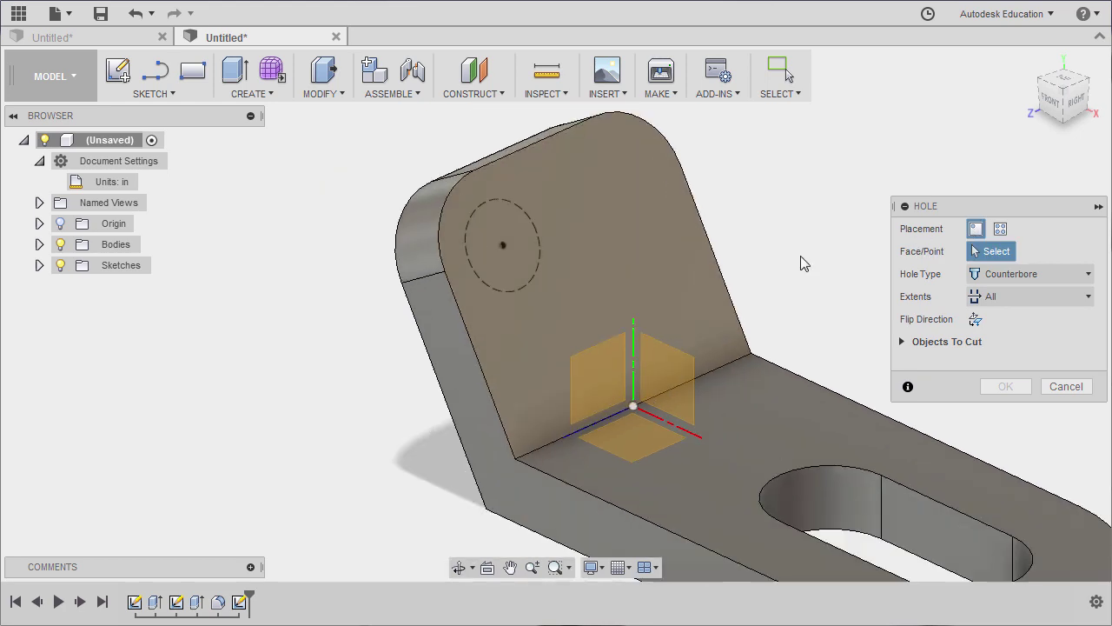
pyautogui.click(520, 241)
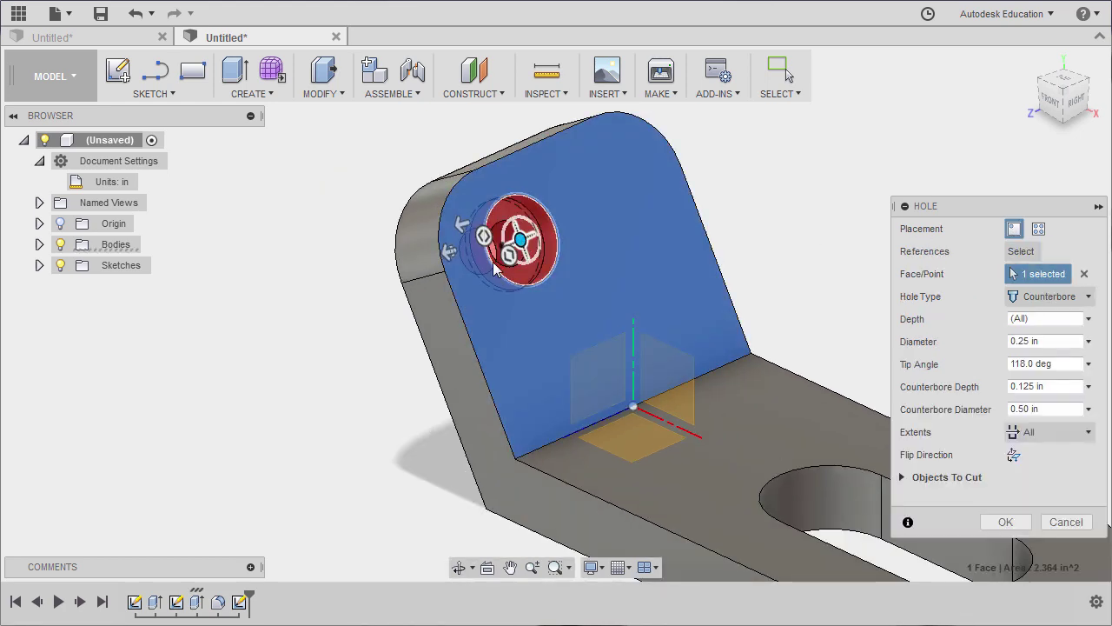
pyautogui.scroll(2, 527, 238)
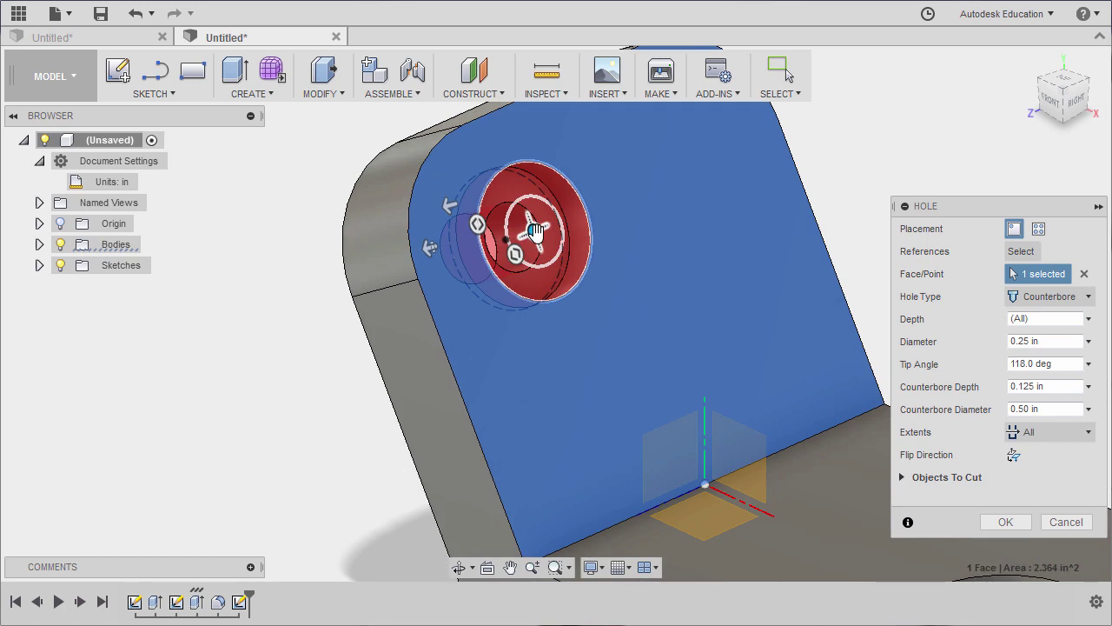
pyautogui.moveTo(534, 230)
pyautogui.mouseDown()
pyautogui.moveTo(502, 241)
pyautogui.moveTo(544, 228)
pyautogui.moveTo(505, 245)
pyautogui.moveTo(541, 226)
pyautogui.moveTo(519, 233)
pyautogui.mouseUp()
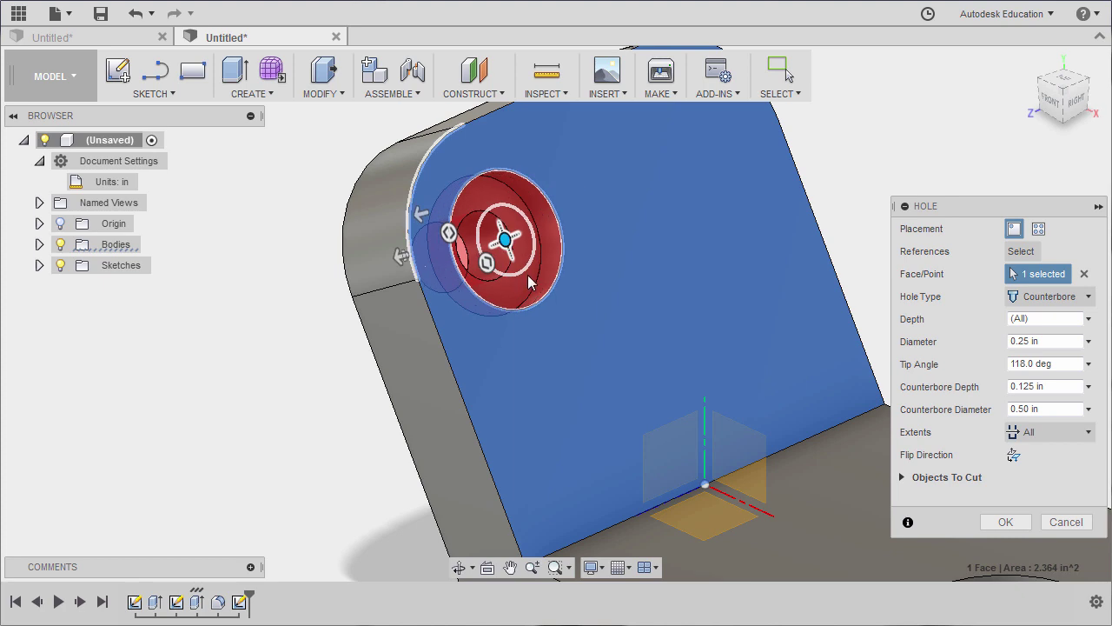
pyautogui.keyDown('shift'); pyautogui.moveTo(520, 233); pyautogui.dragTo(528, 280, button='middle'); pyautogui.keyUp('shift')
pyautogui.scroll(-2, 529, 279)
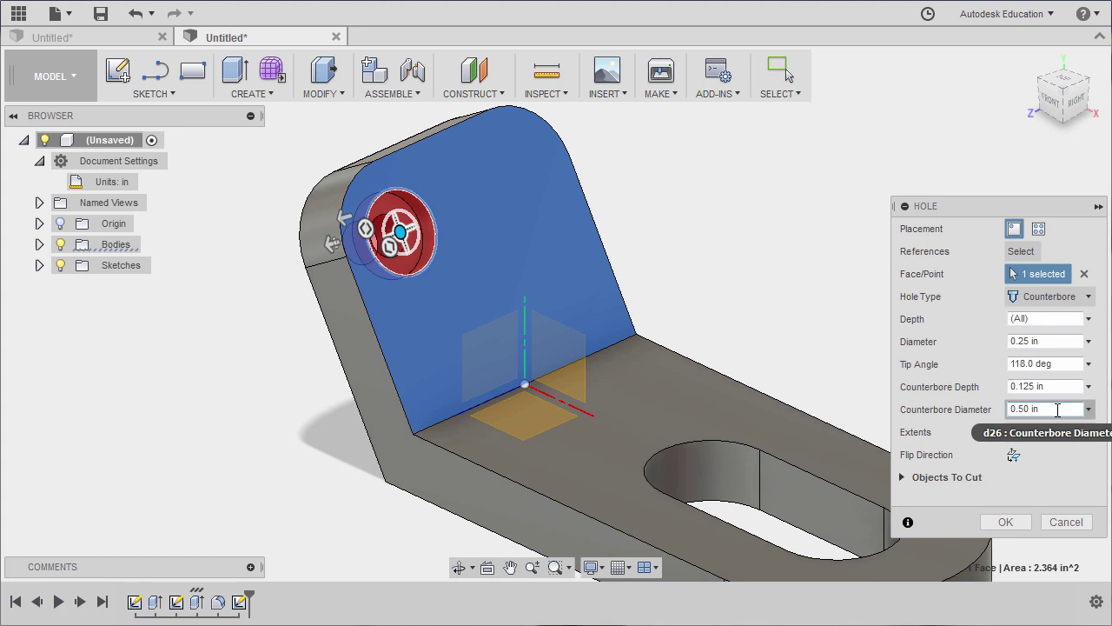
# - Create it as a 0.25 in counterbore hole through All, with a 0.50 in counterbore
pyautogui.click(1068, 340)
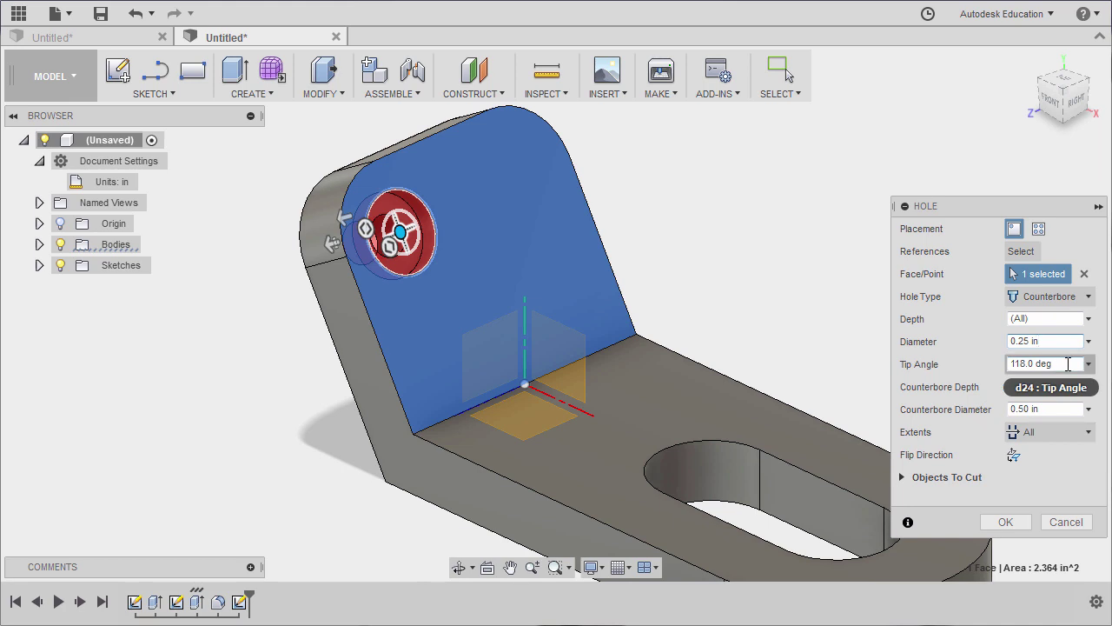
pyautogui.click(1051, 434)
pyautogui.keyDown('shift'); pyautogui.moveTo(266, 231); pyautogui.dragTo(383, 278, button='middle'); pyautogui.keyUp('shift')
pyautogui.keyDown('shift'); pyautogui.moveTo(318, 343); pyautogui.dragTo(712, 365, button='middle'); pyautogui.keyUp('shift')
pyautogui.click(1056, 434)
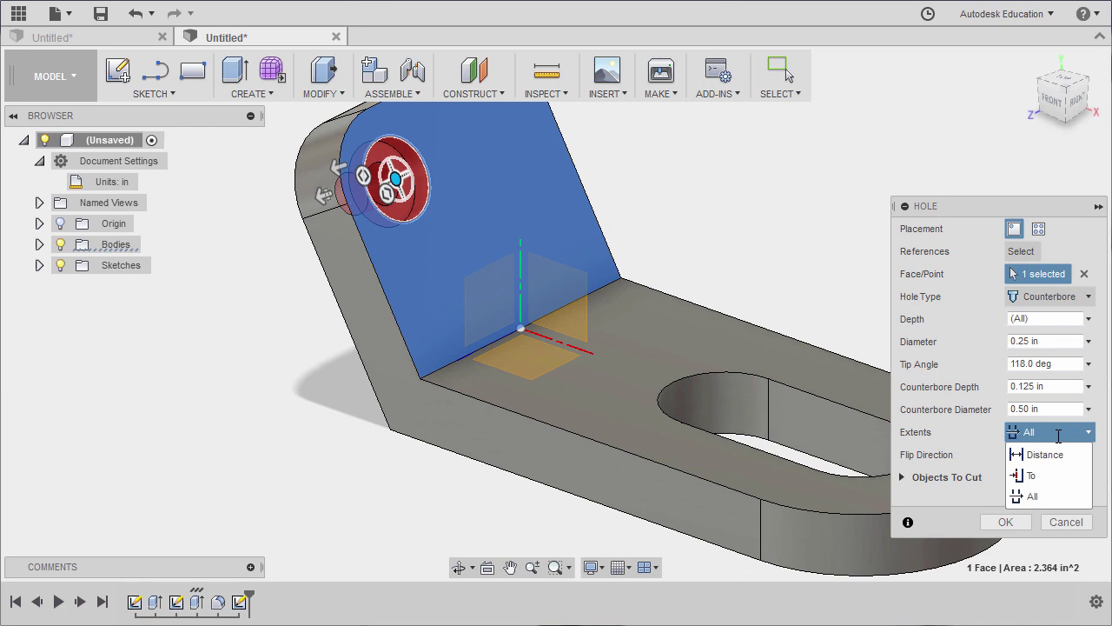
pyautogui.click(1040, 497)
pyautogui.keyDown('shift'); pyautogui.moveTo(799, 258); pyautogui.dragTo(742, 265, button='middle'); pyautogui.keyUp('shift')
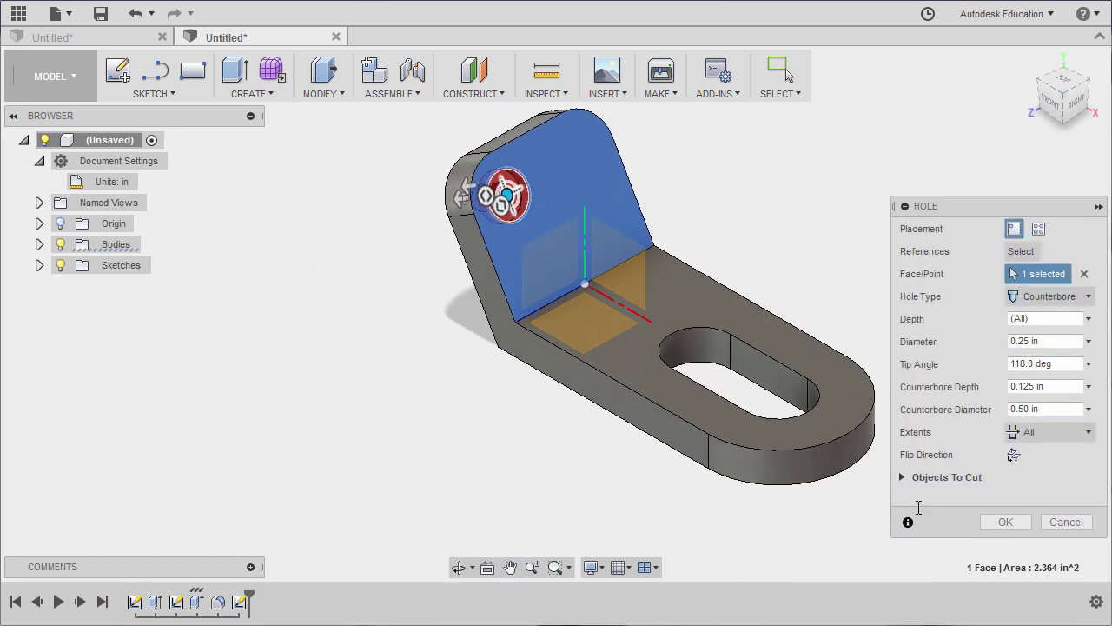
pyautogui.click(1006, 521)
pyautogui.scroll(1, 560, 210)
pyautogui.keyDown('shift'); pyautogui.moveTo(560, 210); pyautogui.dragTo(703, 214, button='middle'); pyautogui.keyUp('shift')
# - Zoom in on the hole, expand Sketches and toggle Sketch3 on, then back off to hidden
pyautogui.scroll(4, 488, 228)
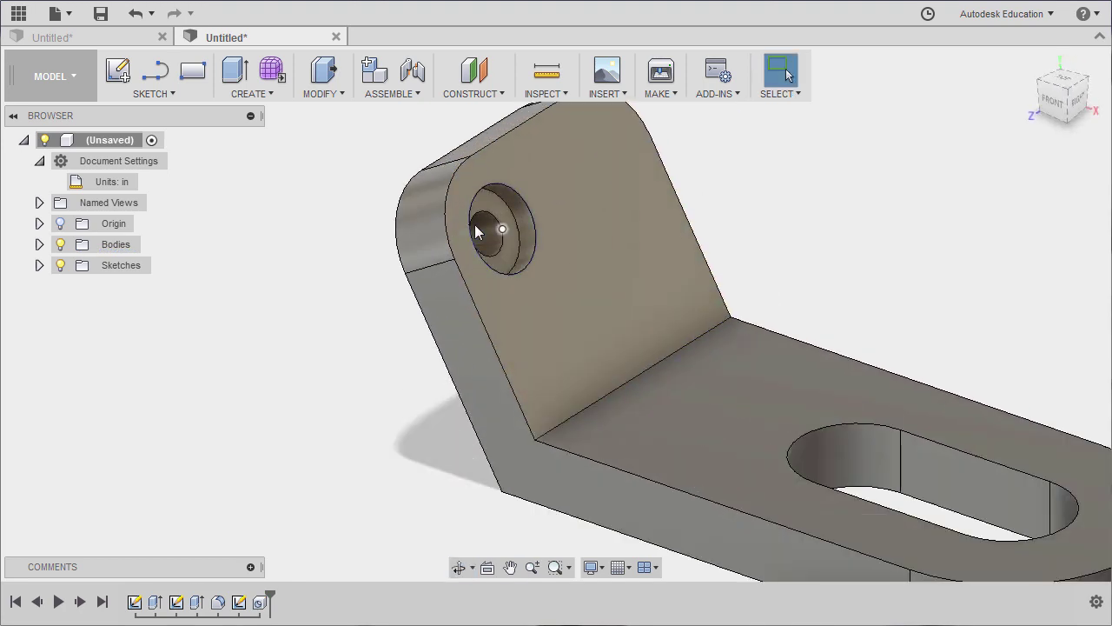
pyautogui.click(39, 265)
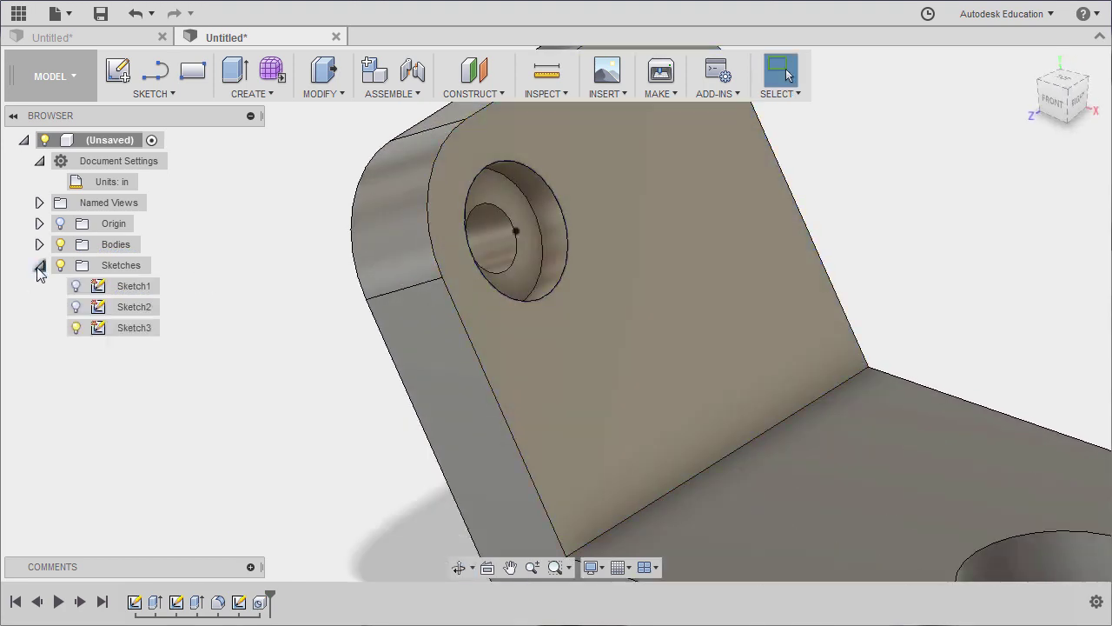
pyautogui.click(77, 328)
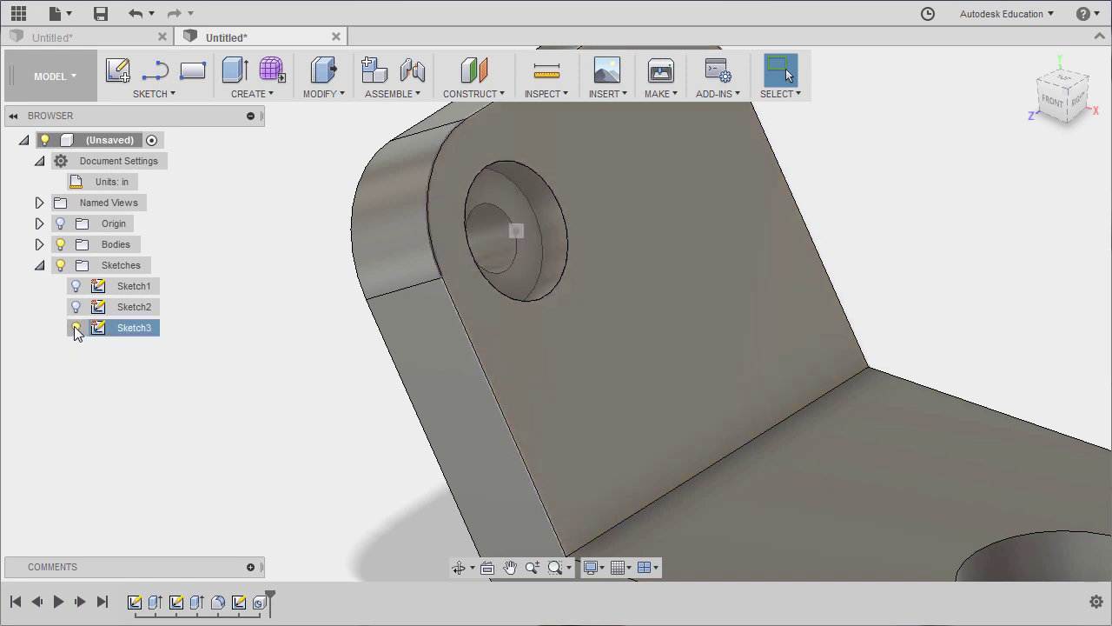
pyautogui.click(76, 327)
pyautogui.scroll(-4, 287, 352)
pyautogui.keyDown('shift'); pyautogui.moveTo(287, 352); pyautogui.dragTo(452, 289, button='middle'); pyautogui.keyUp('shift')
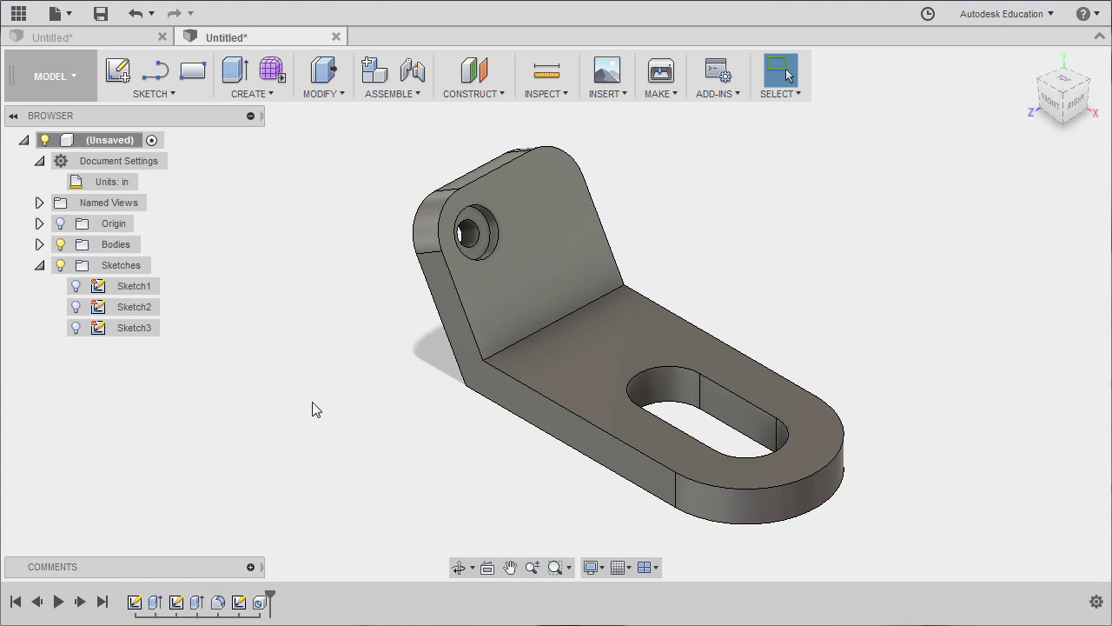
# - Mirror Hole1 across the vertical origin plane to add a second counterbore hole
pyautogui.press('s')
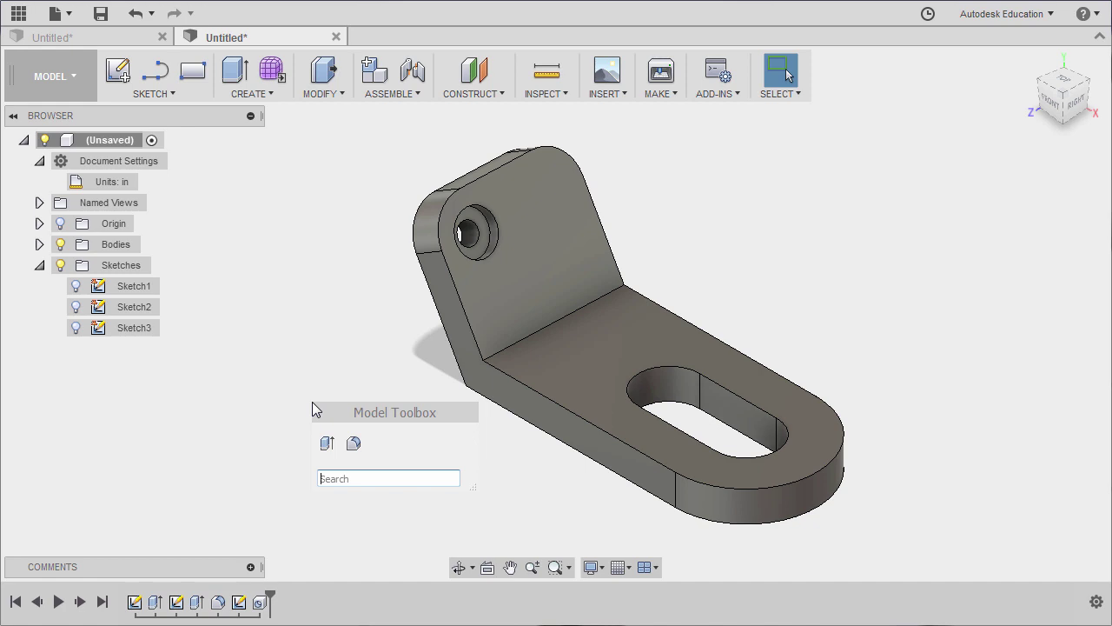
pyautogui.write('mi')
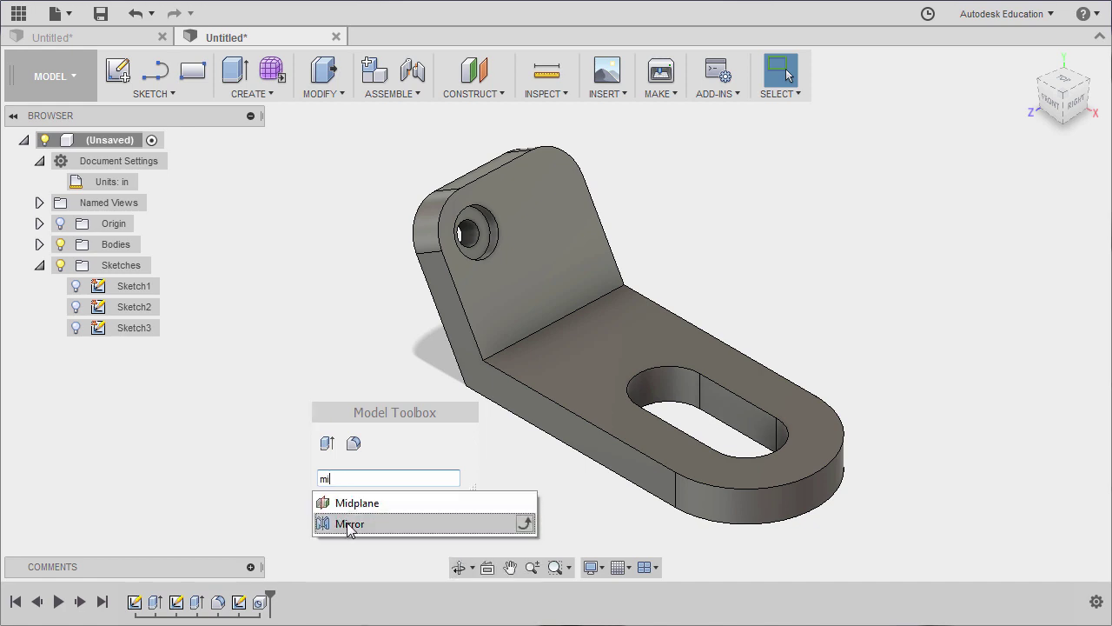
pyautogui.click(350, 524)
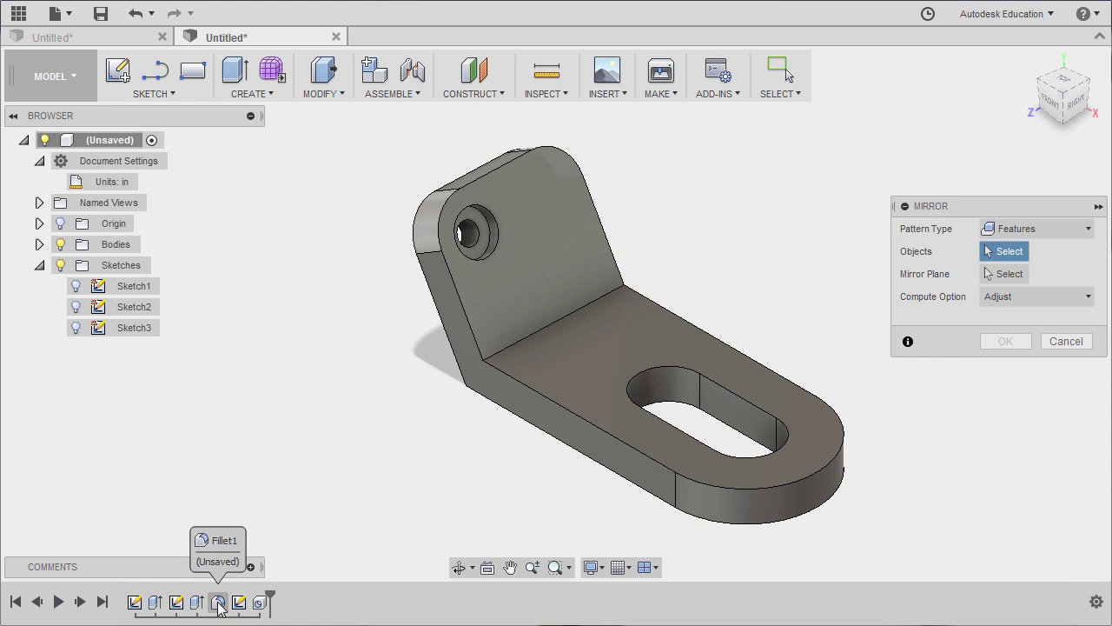
pyautogui.click(261, 605)
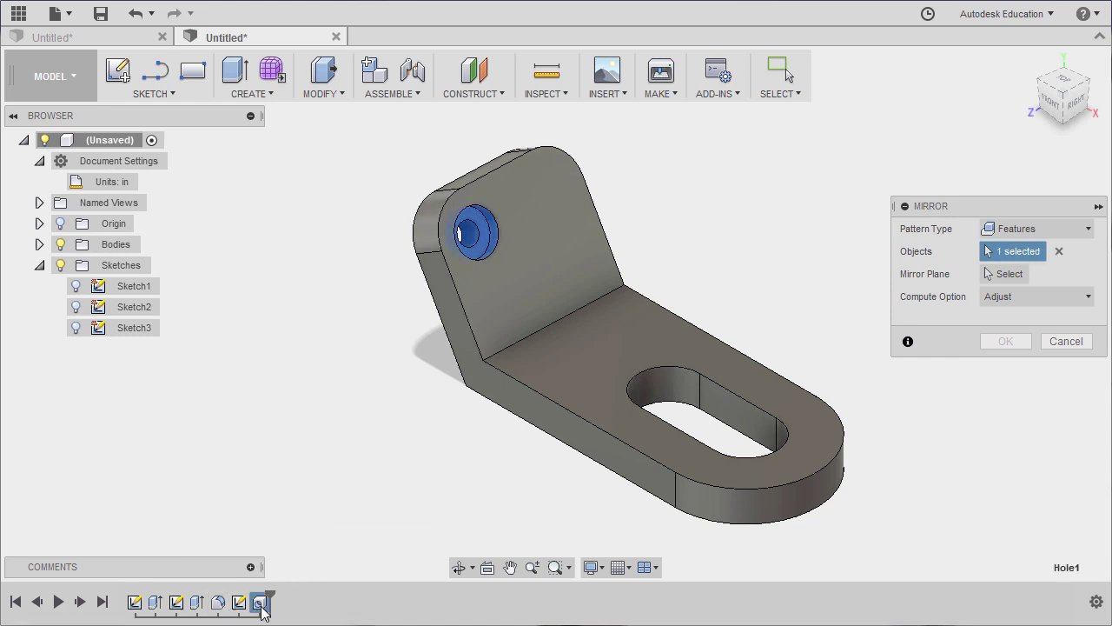
pyautogui.click(1003, 275)
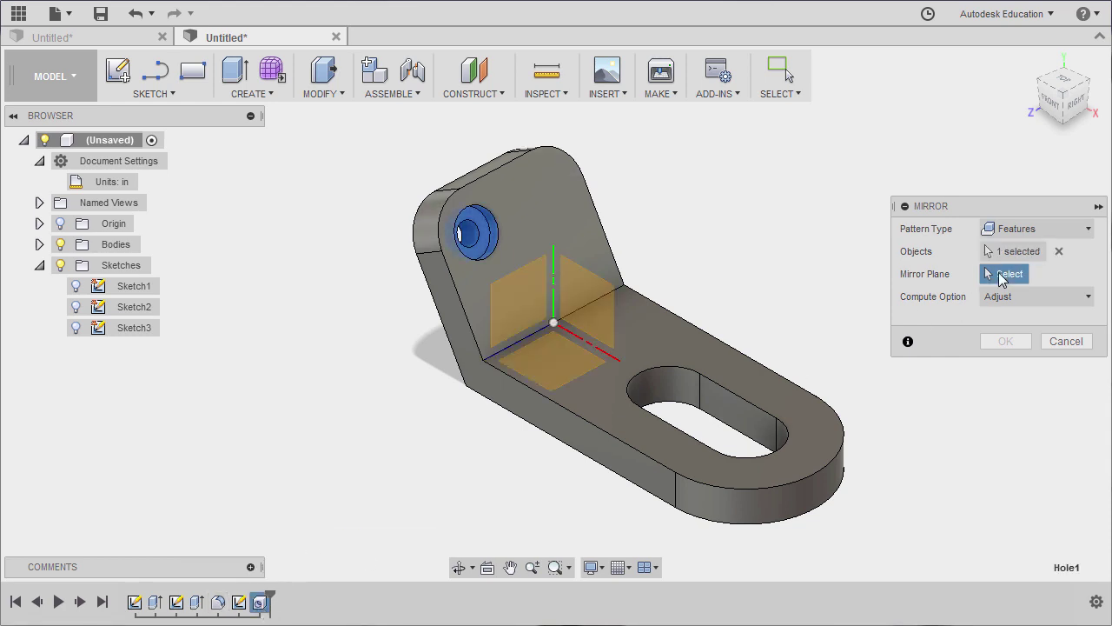
pyautogui.click(602, 311)
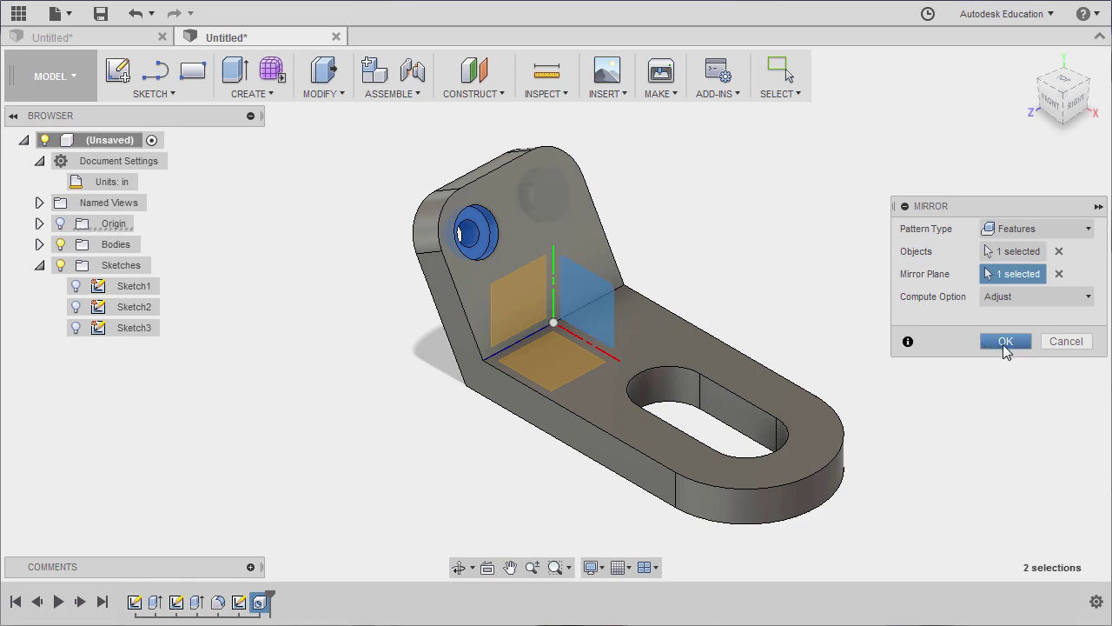
pyautogui.click(1005, 344)
pyautogui.keyDown('shift'); pyautogui.moveTo(740, 322); pyautogui.dragTo(638, 222, button='middle'); pyautogui.keyUp('shift')
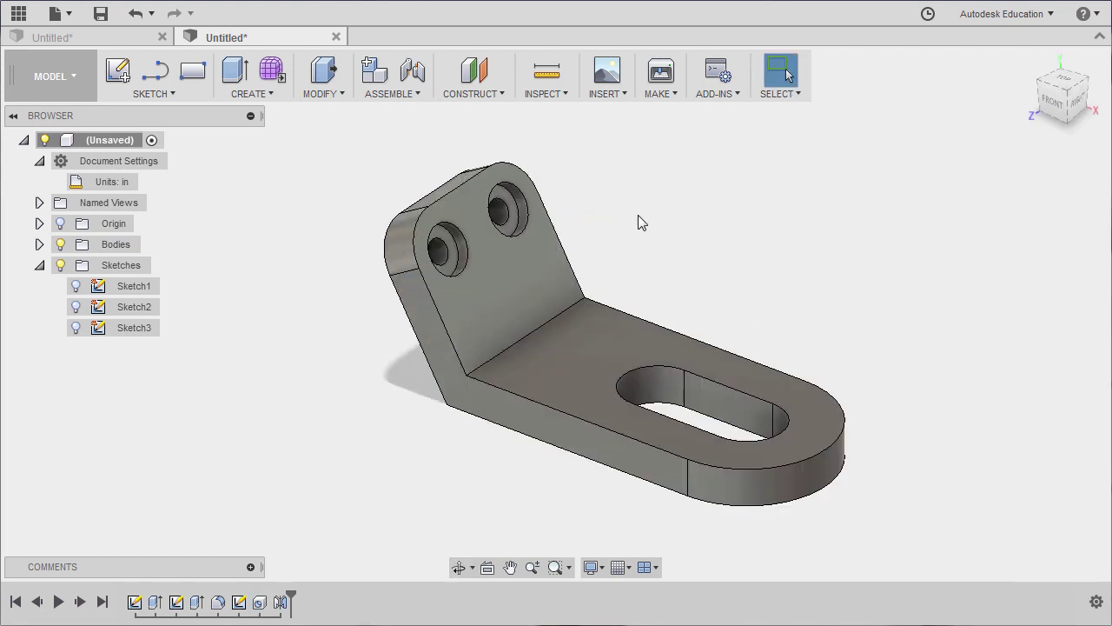
pyautogui.click(266, 95)
pyautogui.keyDown('shift'); pyautogui.moveTo(622, 238); pyautogui.dragTo(659, 257, button='middle'); pyautogui.keyUp('shift')
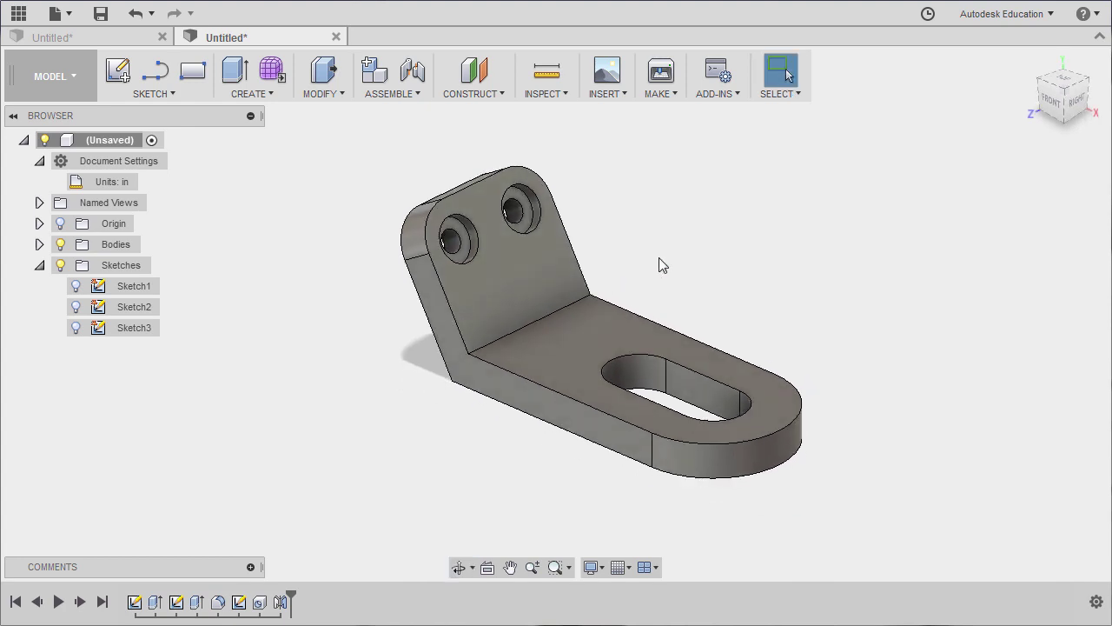
# - On the front plane, draw a line from the tab's top corner to the base's top edge
pyautogui.press('l')
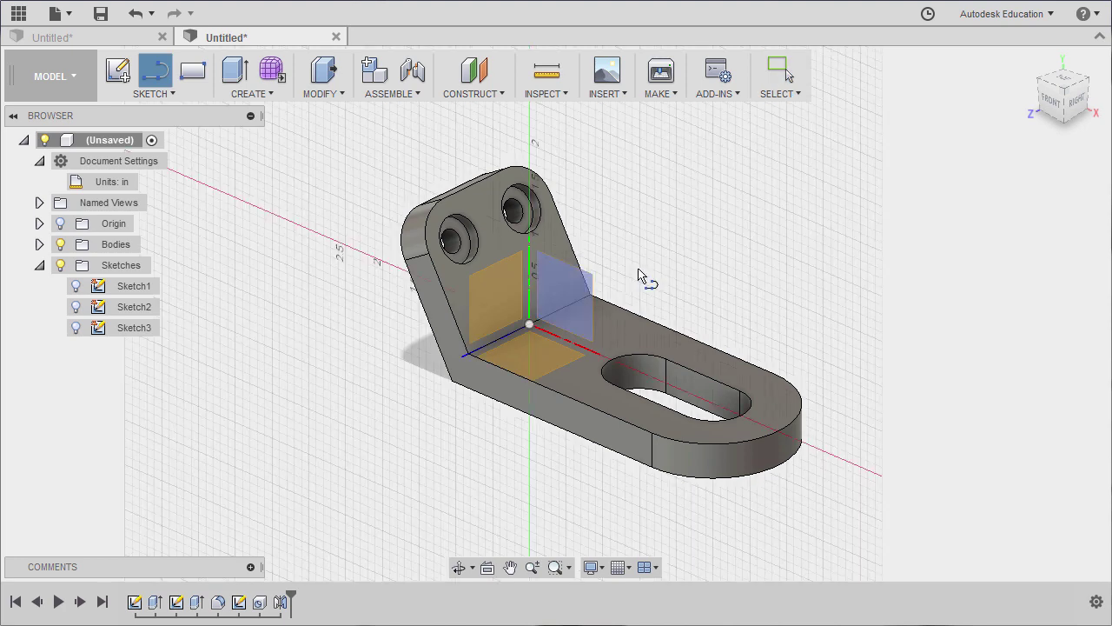
pyautogui.click(571, 307)
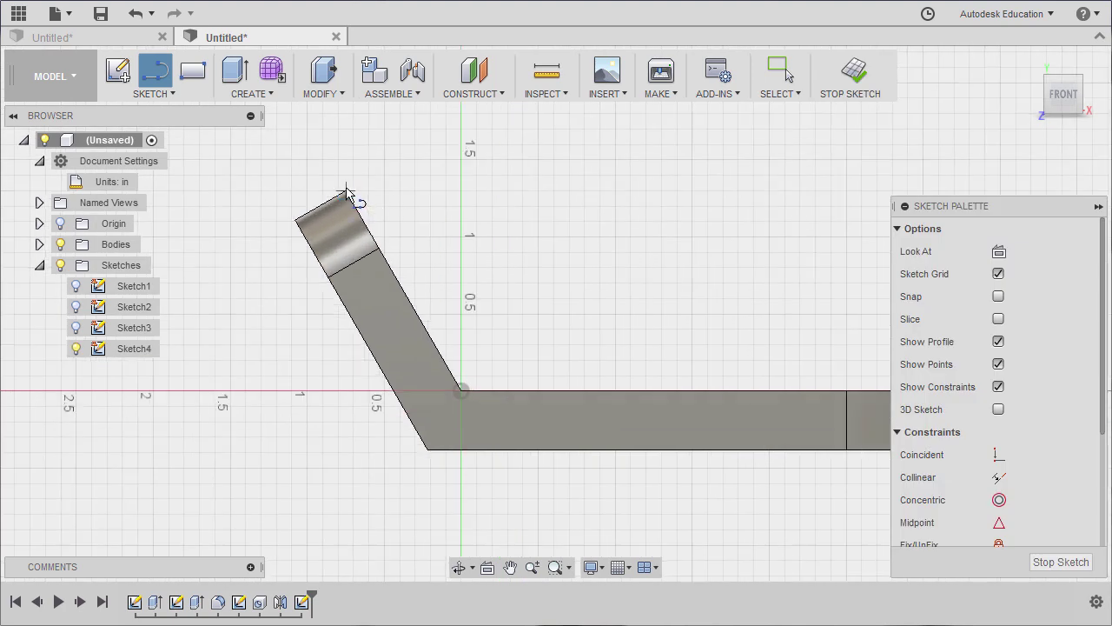
pyautogui.click(346, 191)
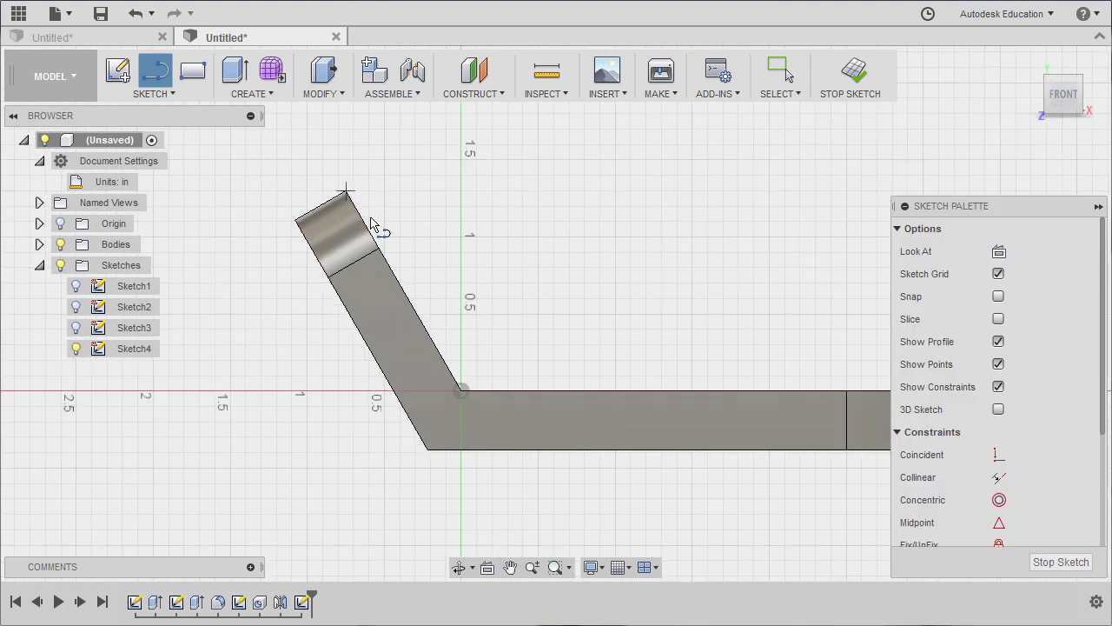
pyautogui.doubleClick(743, 393)
pyautogui.scroll(-1, 732, 286)
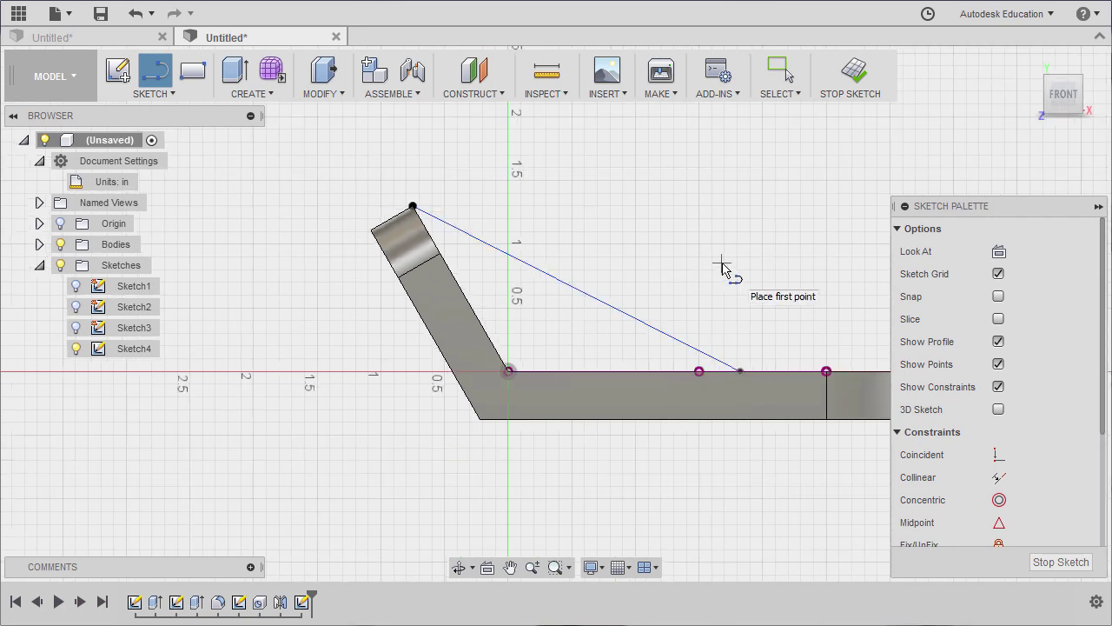
pyautogui.press('Escape')
# - Dimension the line's lower end 0.75 in horizontally from the origin and finish the sketch
pyautogui.press('d')
pyautogui.moveTo(727, 268); pyautogui.dragTo(638, 261, button='middle')
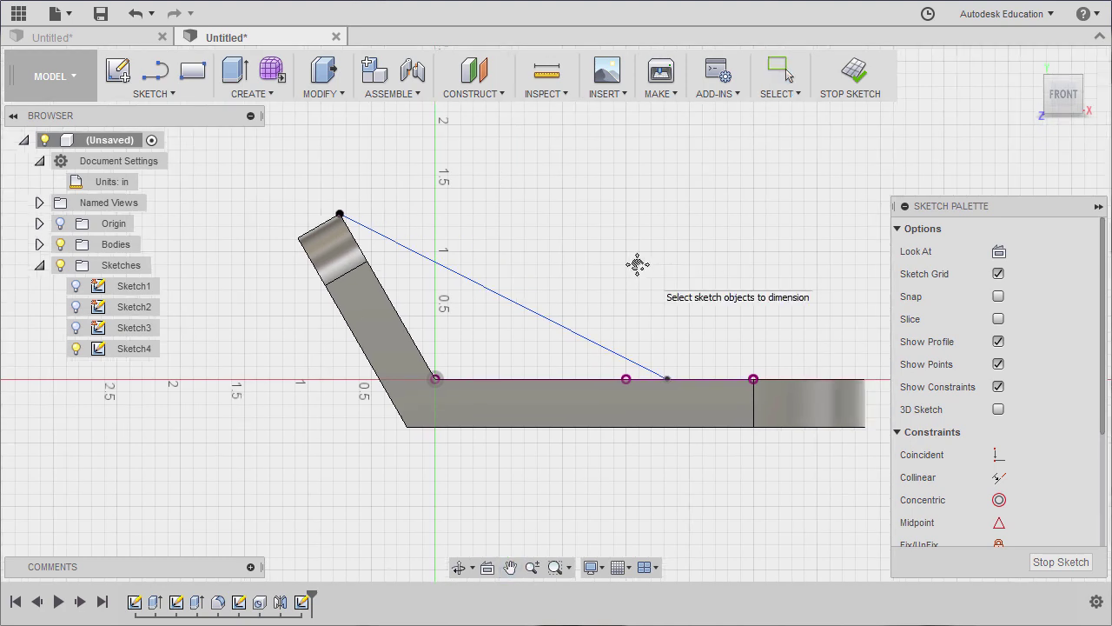
pyautogui.click(434, 380)
pyautogui.click(666, 380)
pyautogui.click(556, 225)
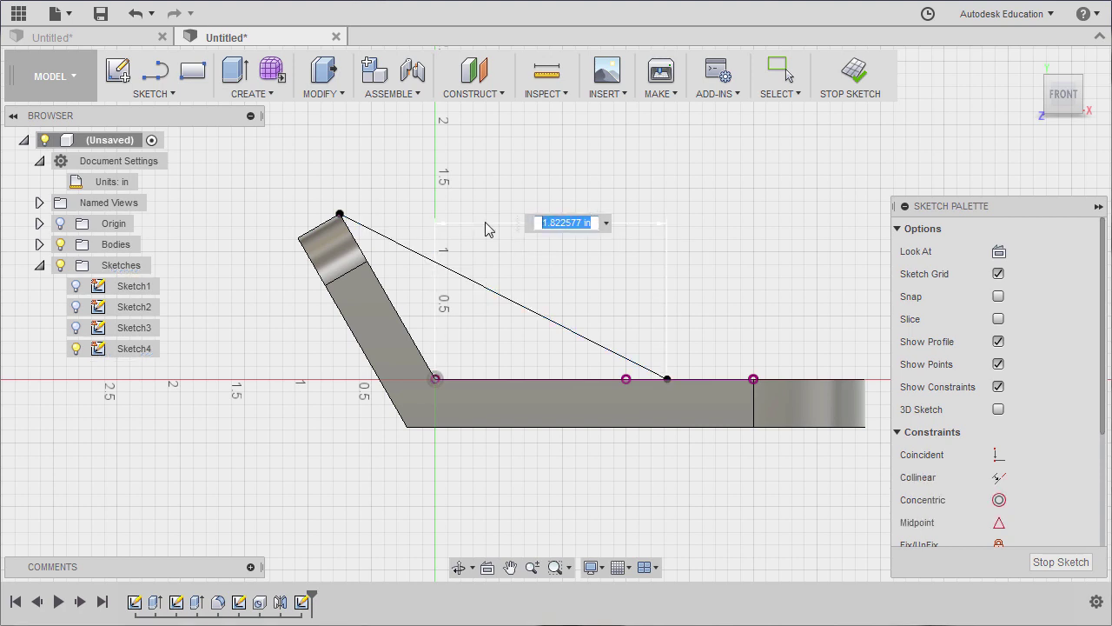
pyautogui.write('.75')
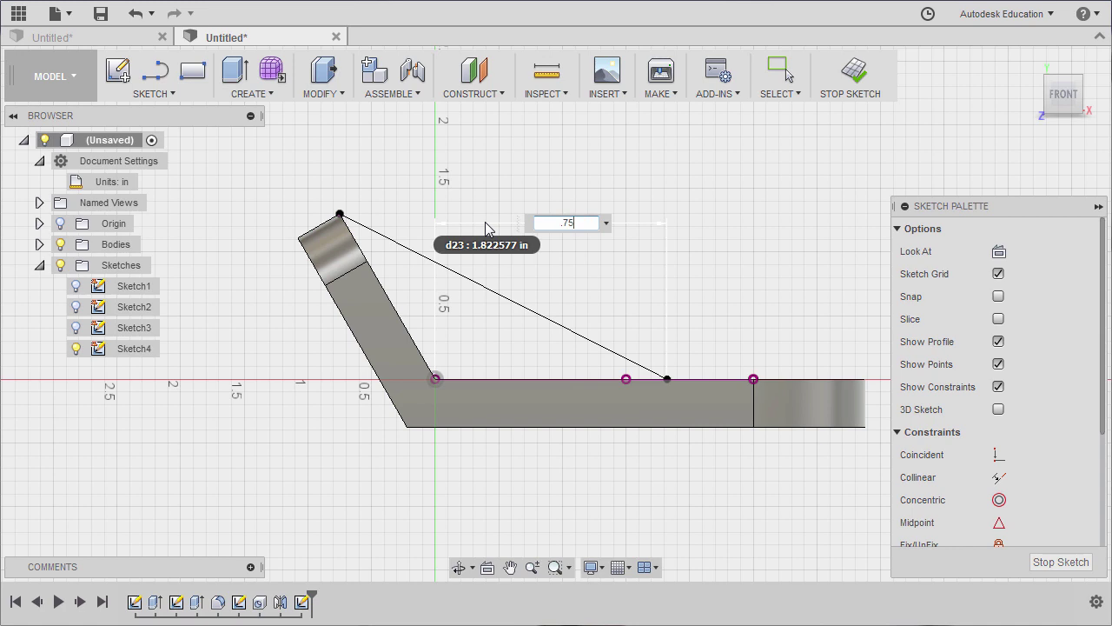
pyautogui.press('Return')
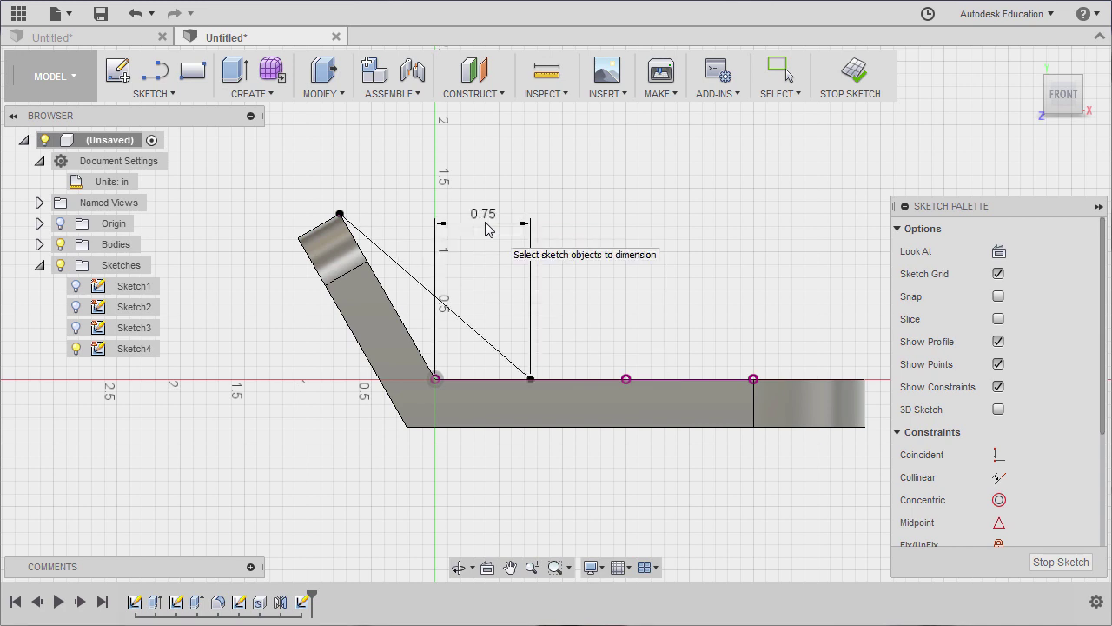
pyautogui.press('Escape')
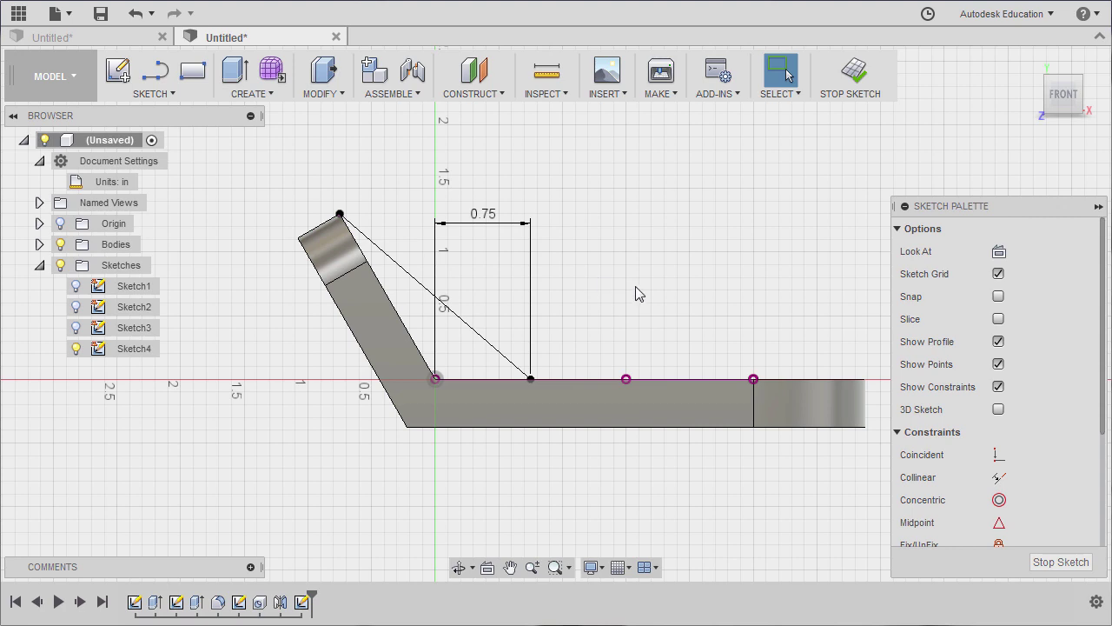
pyautogui.click(852, 71)
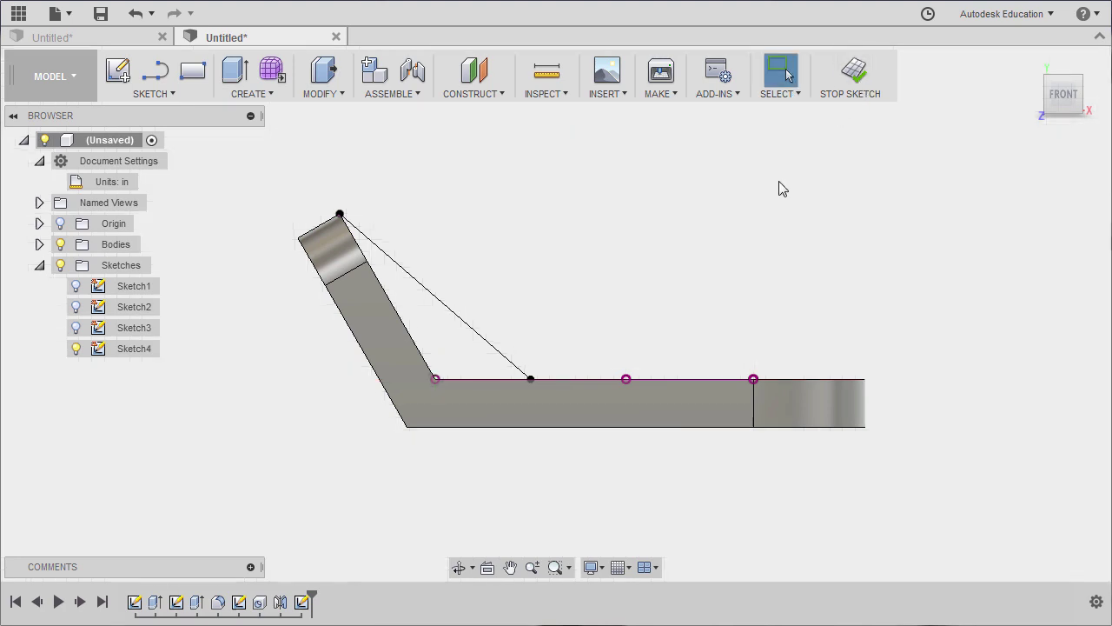
# - Create a 0.25 in symmetric Rib from the diagonal sketch line between tab and base
pyautogui.press('s')
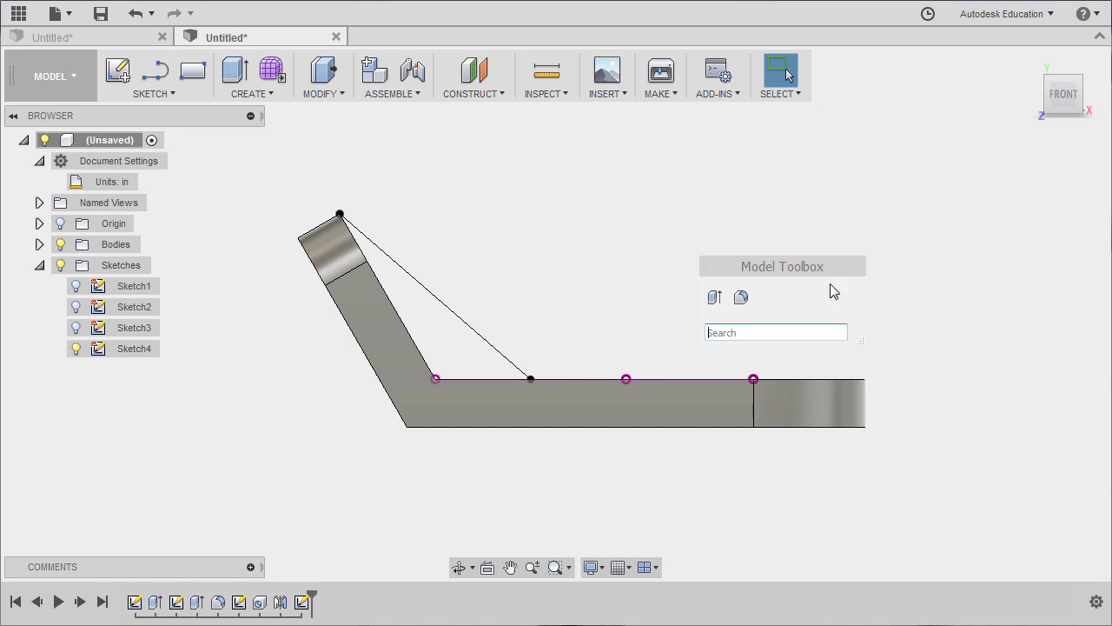
pyautogui.write('R')
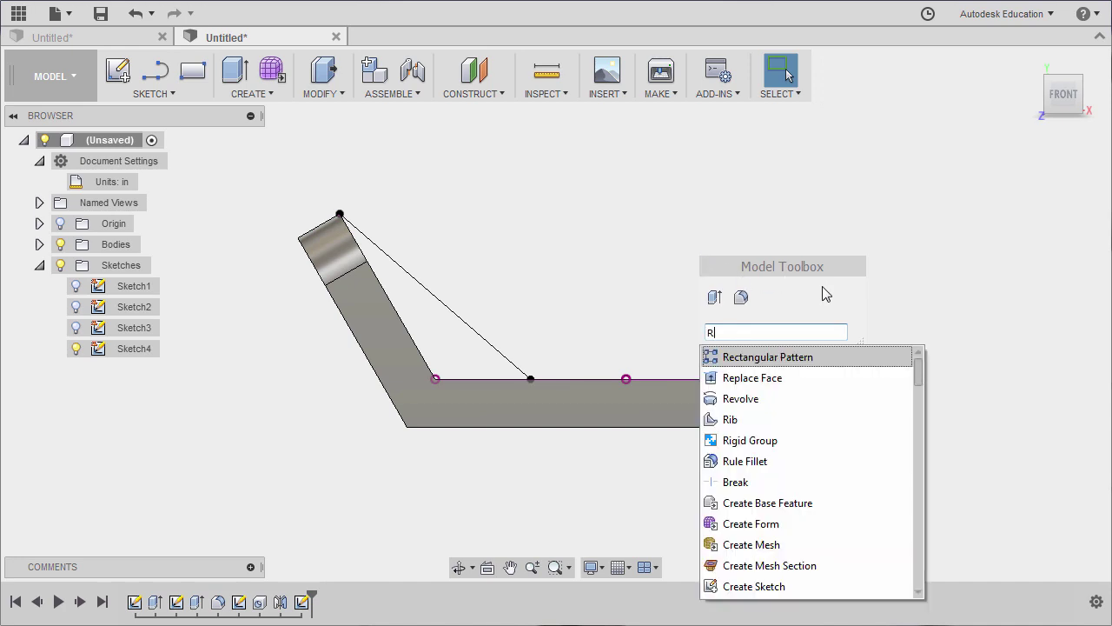
pyautogui.write('i')
pyautogui.press('Return')
pyautogui.moveTo(727, 316)
pyautogui.keyDown('shift'); pyautogui.mouseDown(button='middle')
pyautogui.moveTo(603, 315)
pyautogui.moveTo(712, 283)
pyautogui.moveTo(663, 301)
pyautogui.moveTo(609, 295)
pyautogui.mouseUp(button='middle'); pyautogui.keyUp('shift')
pyautogui.click(571, 290)
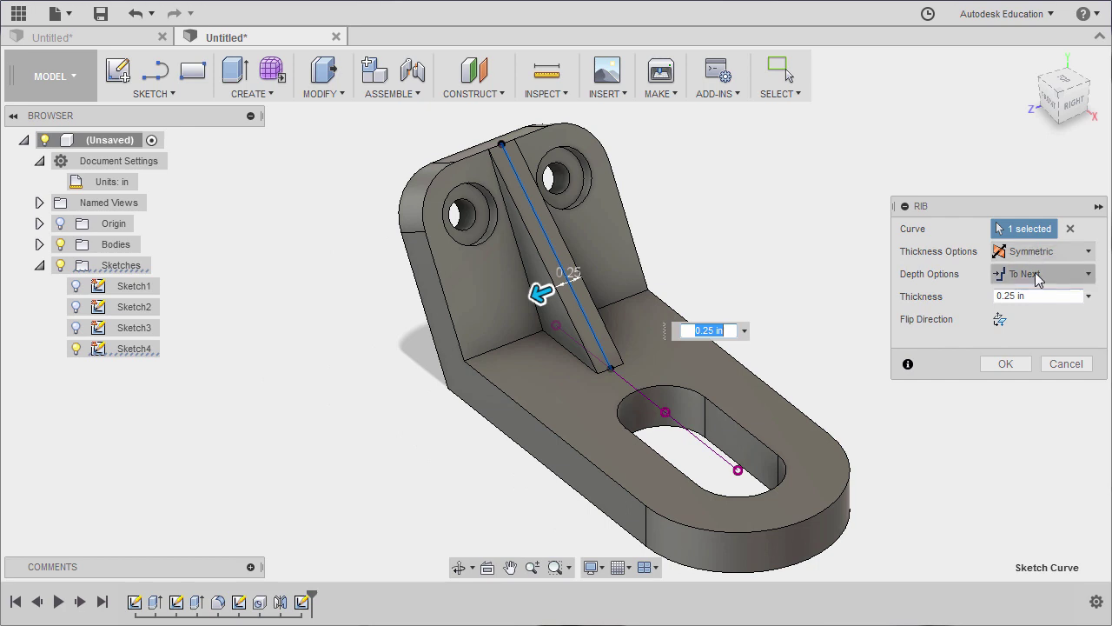
pyautogui.keyDown('shift'); pyautogui.moveTo(426, 385); pyautogui.dragTo(453, 341, button='middle'); pyautogui.keyUp('shift')
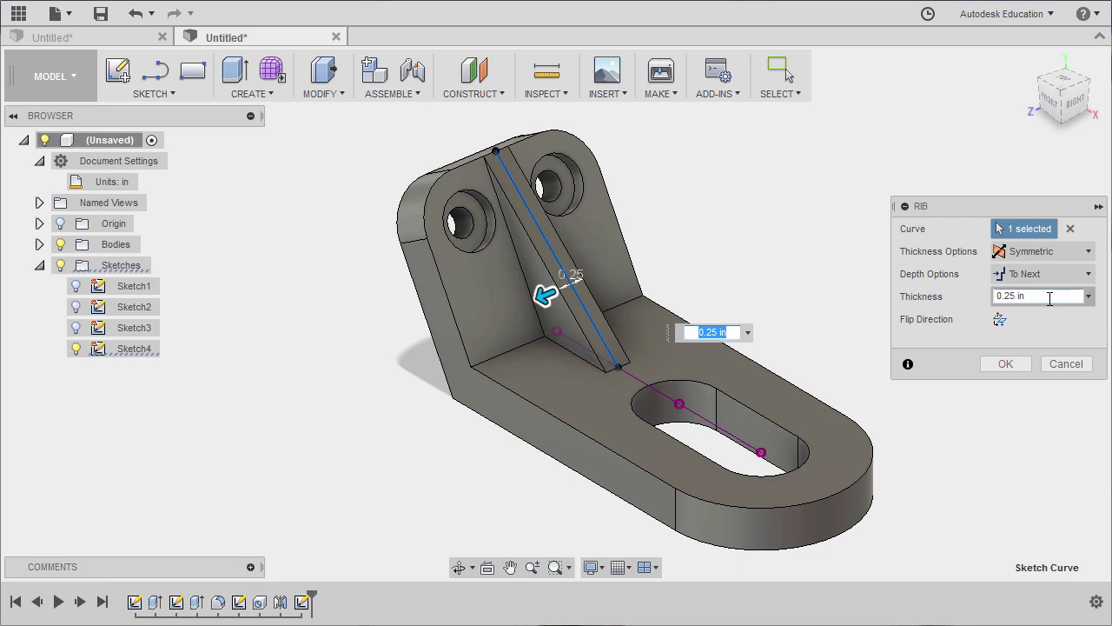
pyautogui.keyDown('shift'); pyautogui.moveTo(563, 356); pyautogui.dragTo(565, 328, button='middle'); pyautogui.keyUp('shift')
pyautogui.click(1006, 363)
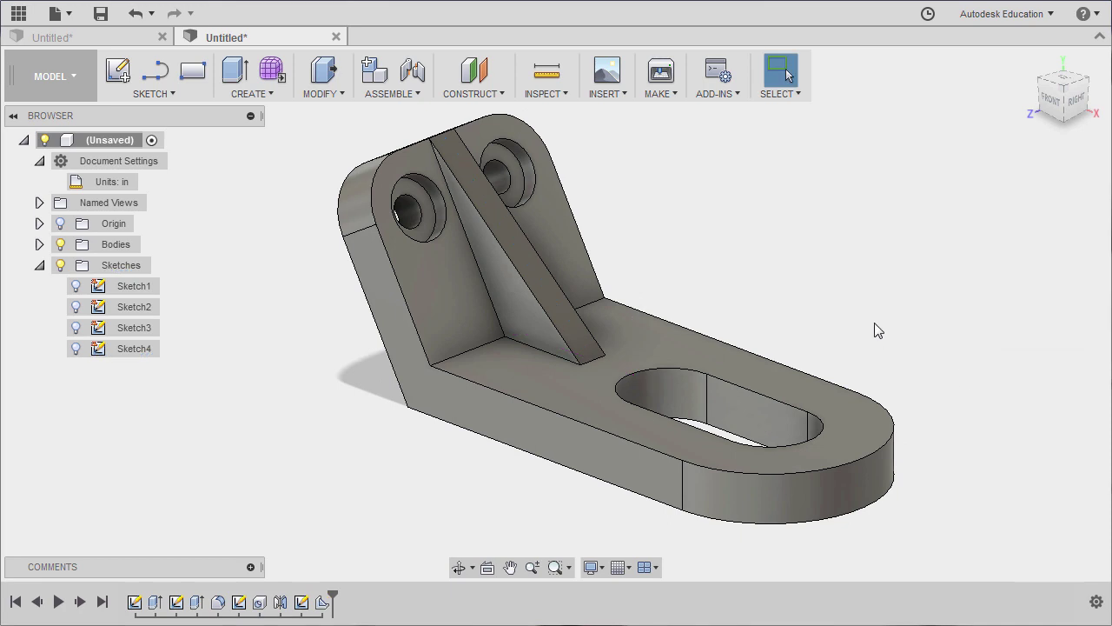
# - Orbit the finished bracket to inspect the completed model
pyautogui.keyDown('shift'); pyautogui.moveTo(844, 186); pyautogui.dragTo(617, 249, button='middle'); pyautogui.keyUp('shift')
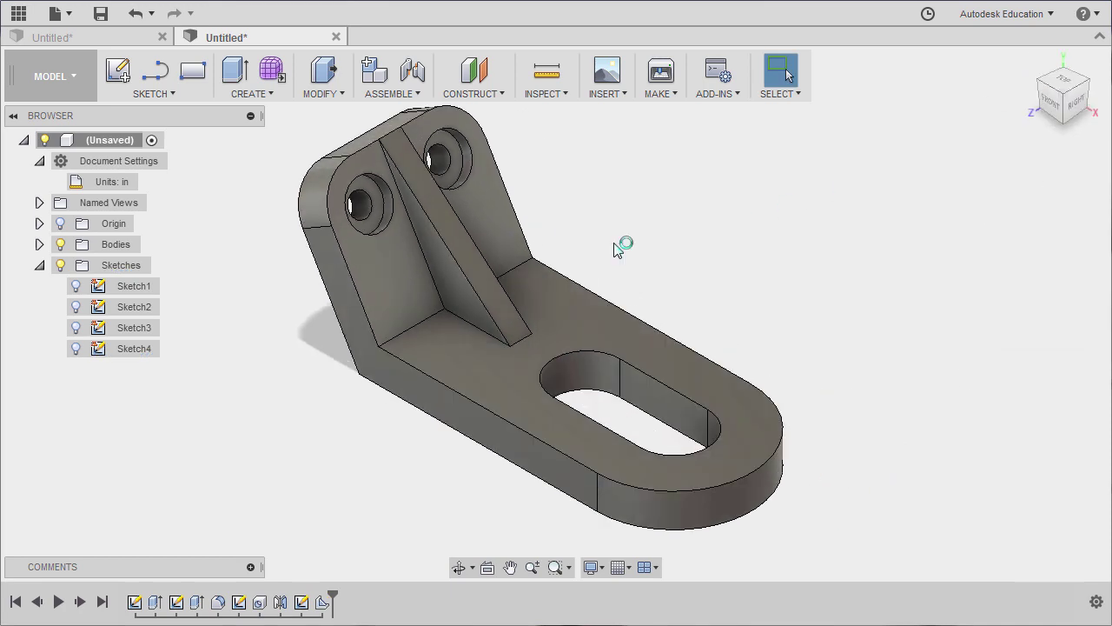